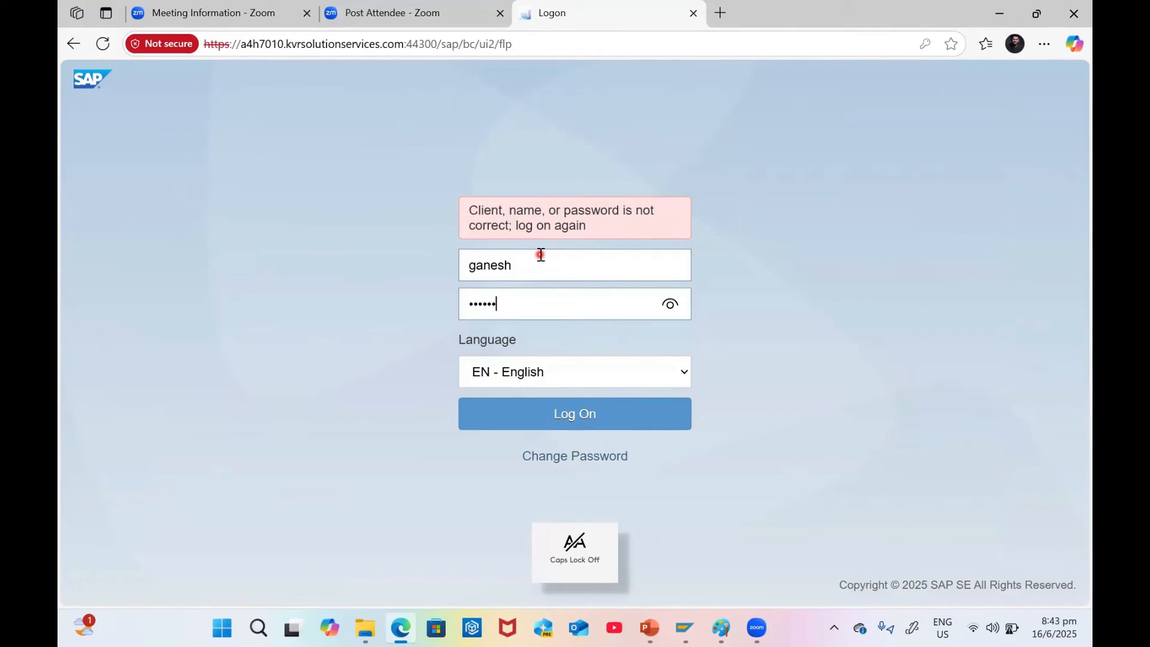
Log on with the re-entered password and let the browser remember the credentials
key("Return")
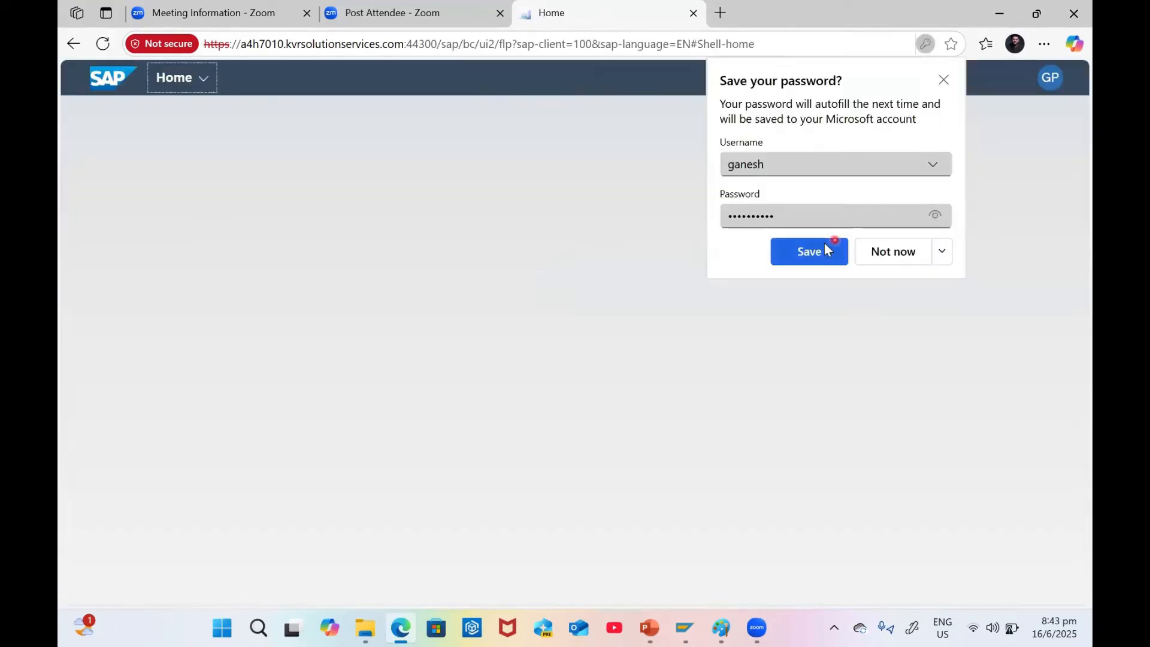
left_click(824, 248)
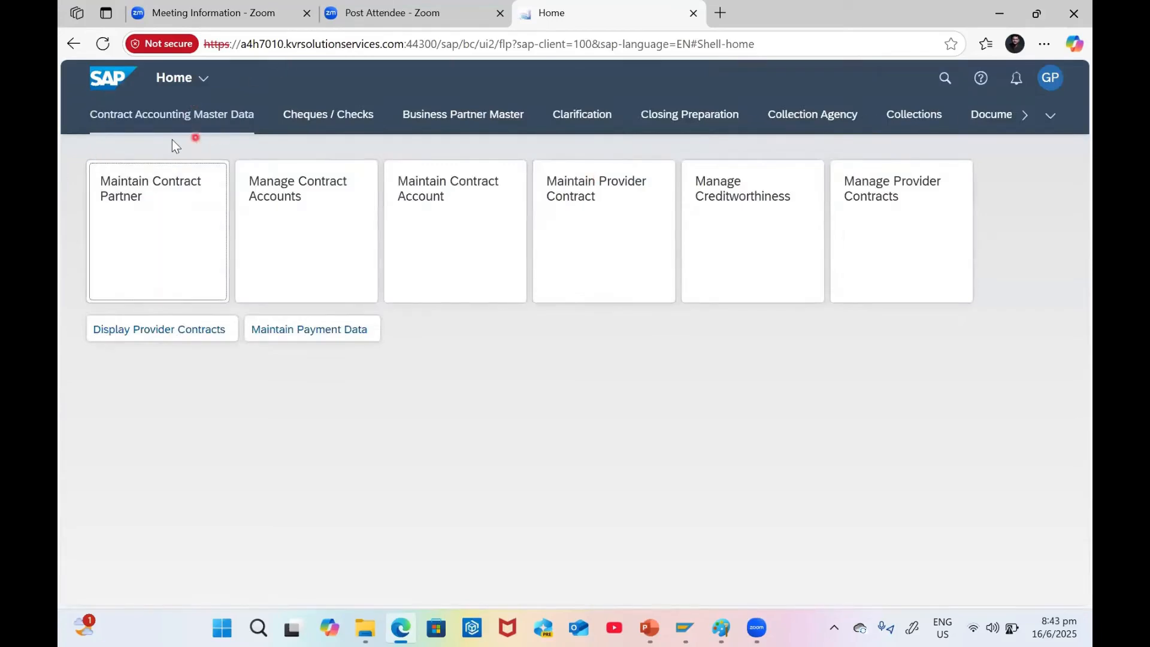
Switch the launchpad to the Business Partner Master group from the overflow group list
left_click(1049, 115)
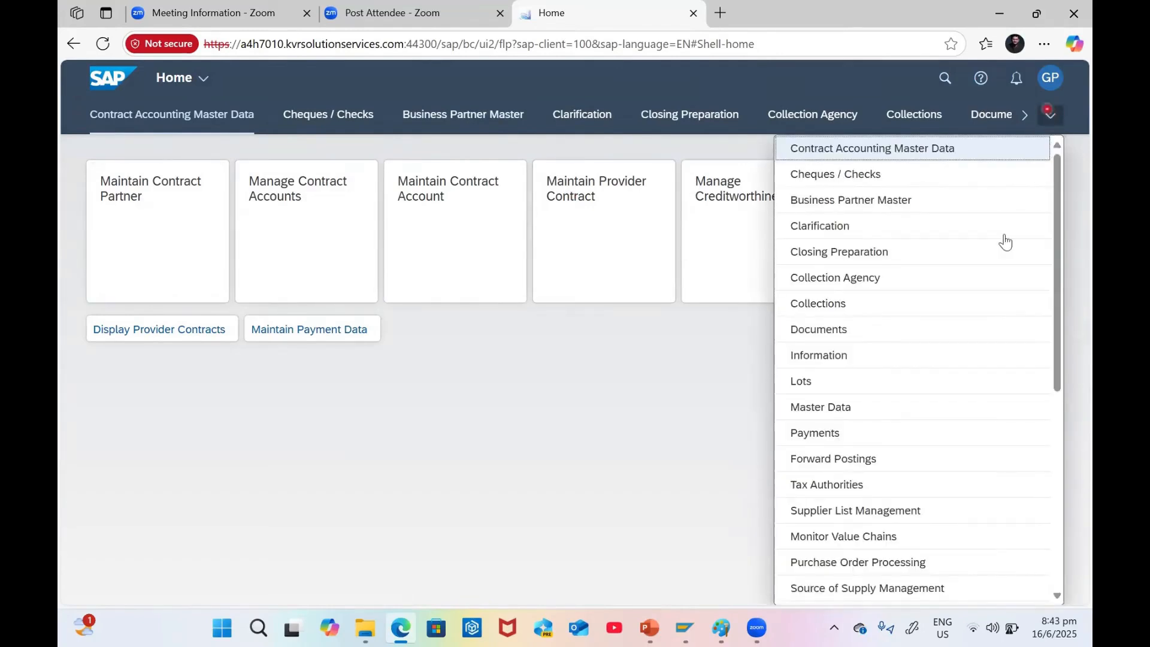
scroll(964, 461, "down", 6)
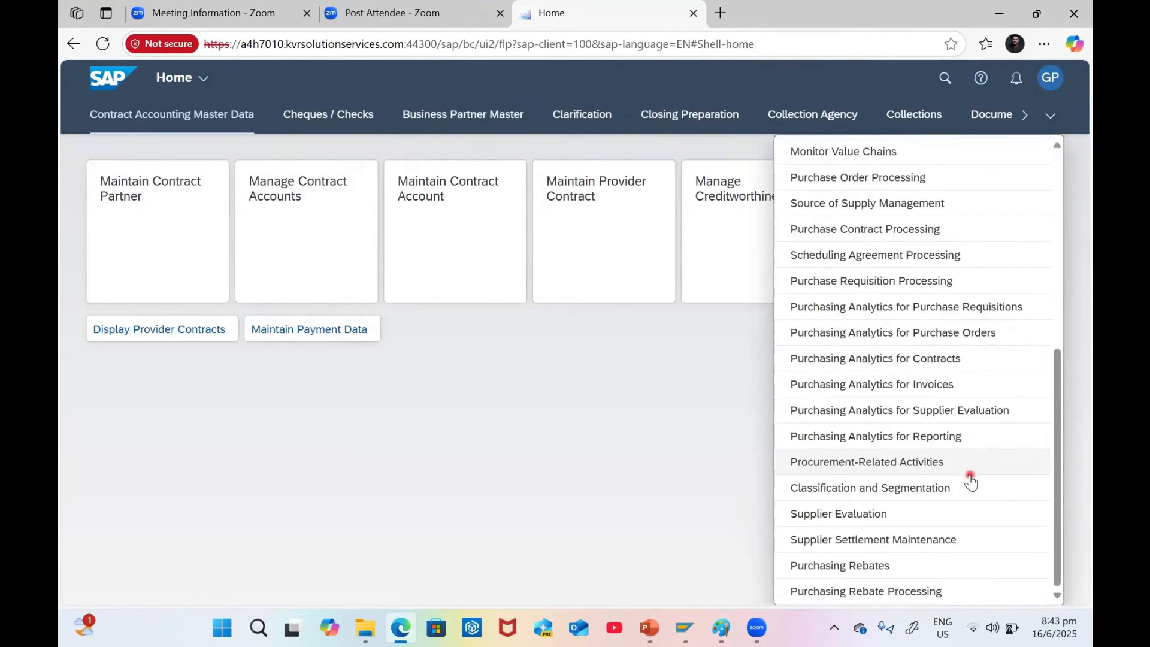
scroll(994, 548, "up", 4)
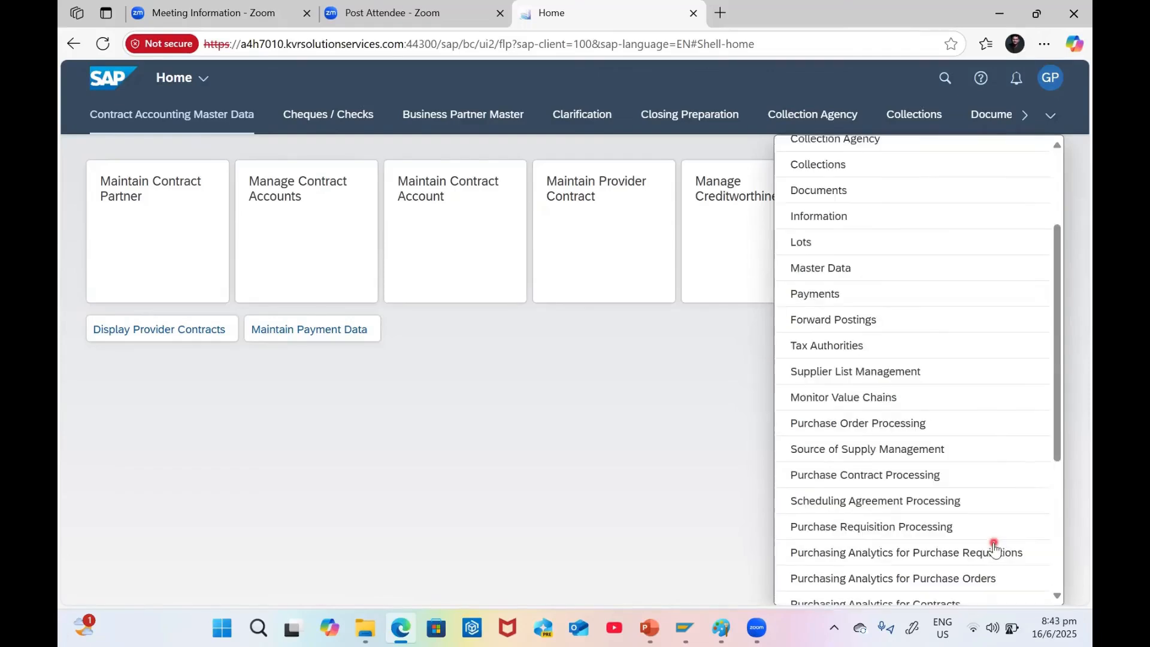
scroll(994, 548, "up", 3)
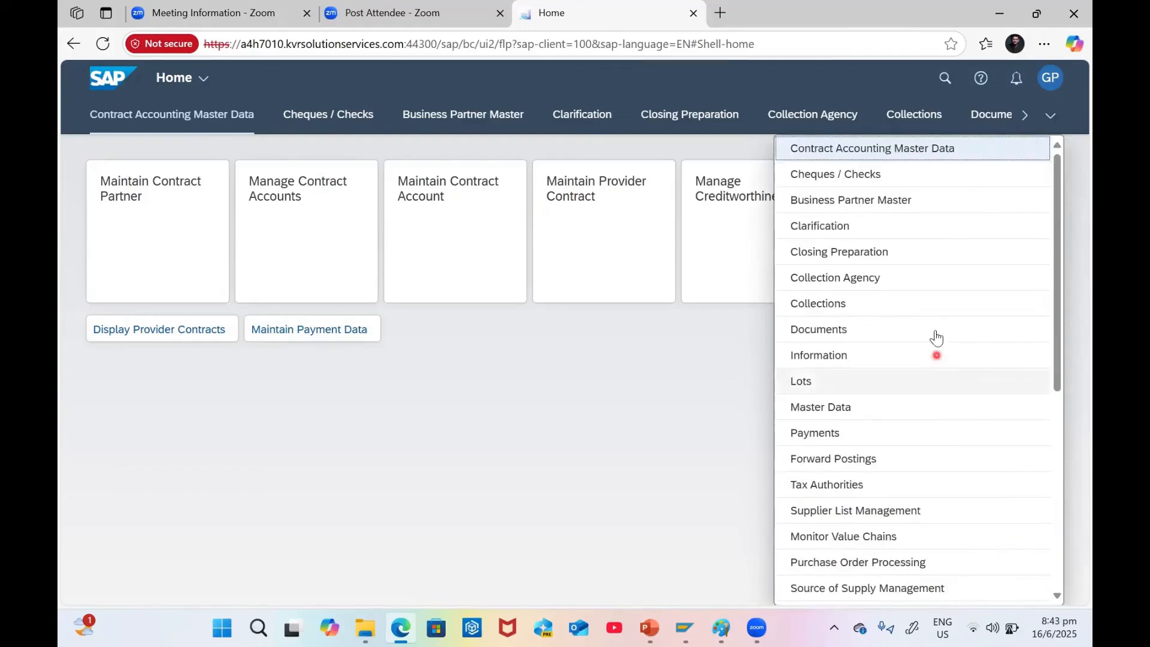
left_click(826, 205)
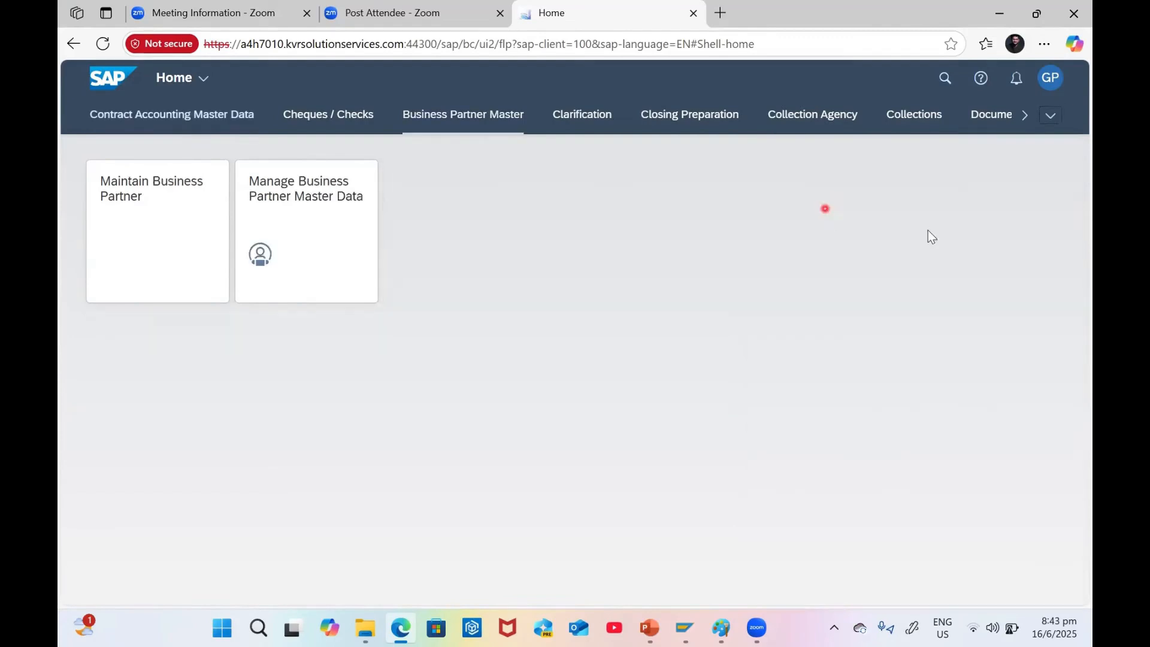
Correct 'Manage' to 'Maintain' on slide 6, then launch the Maintain Business Partner app
left_click(171, 206)
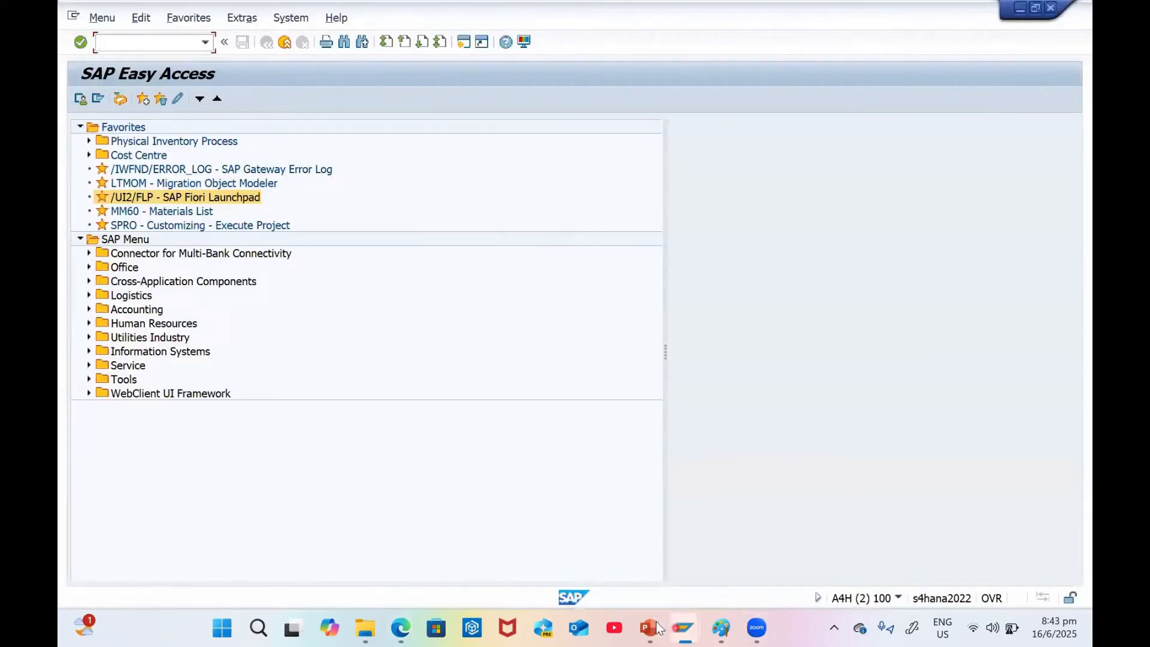
left_click(649, 628)
left_click(144, 473)
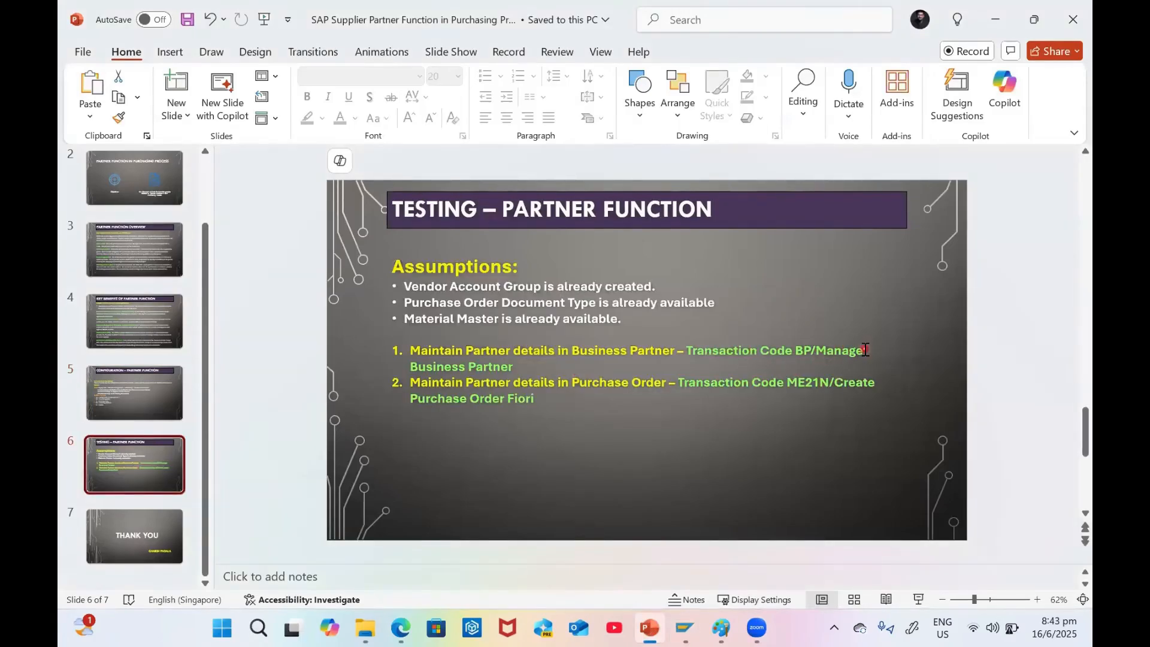
left_click_drag(864, 351, 834, 345)
type("intain")
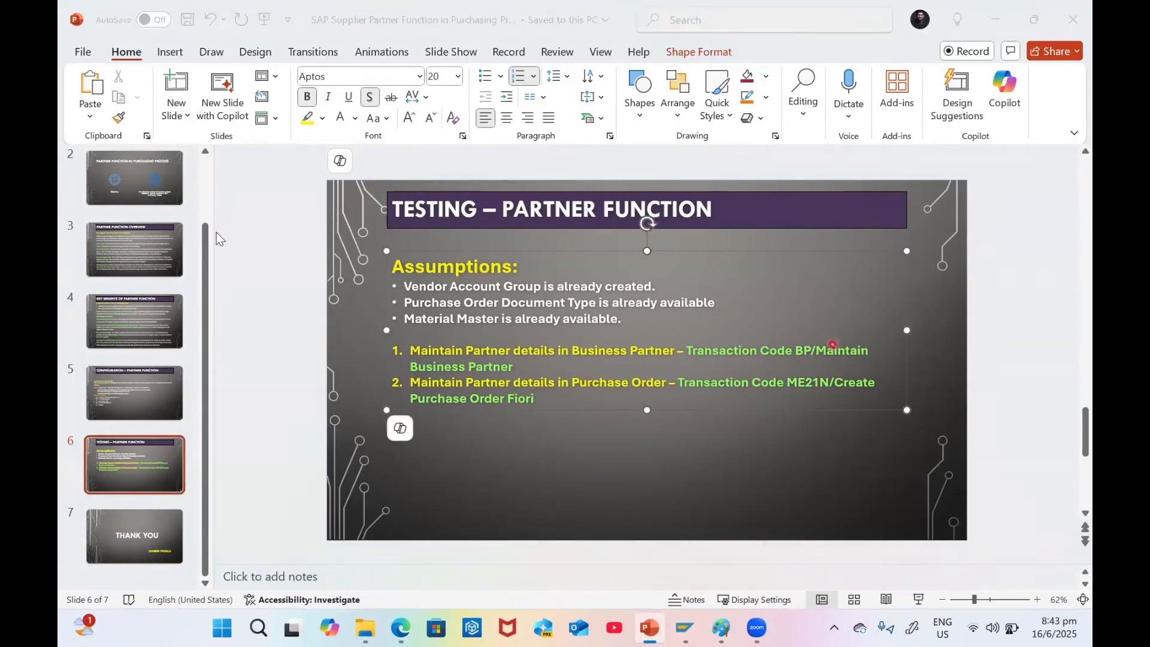
key("alt+Tab")
left_click(139, 223)
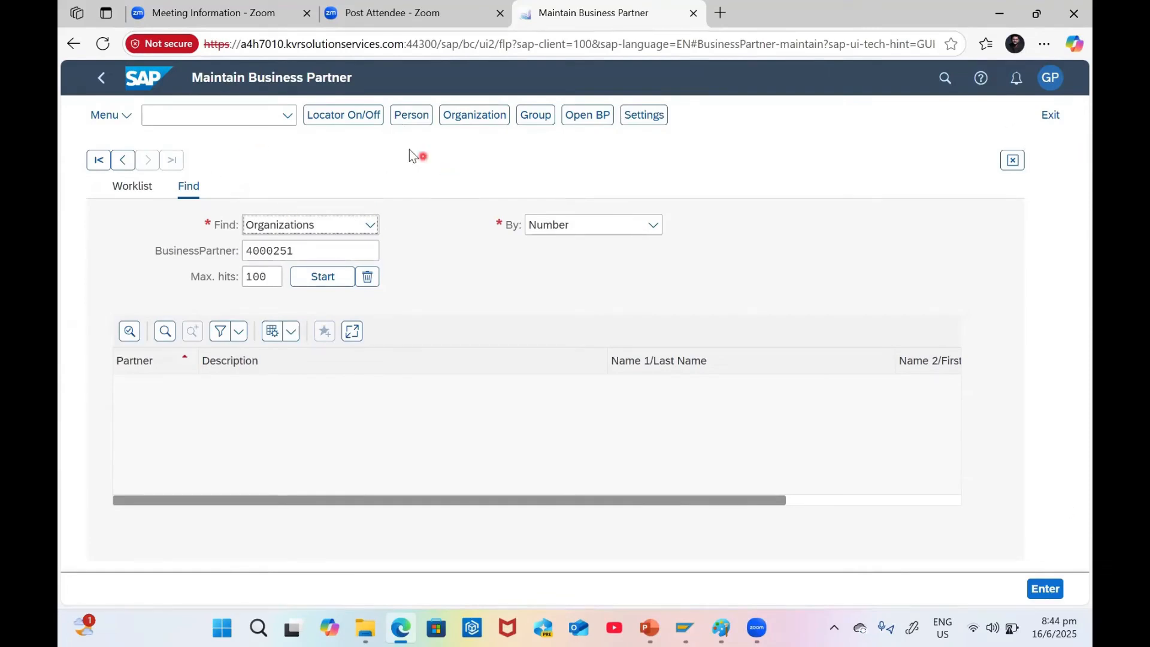
Create a new Organization with grouping GP Business Partner
left_click(474, 116)
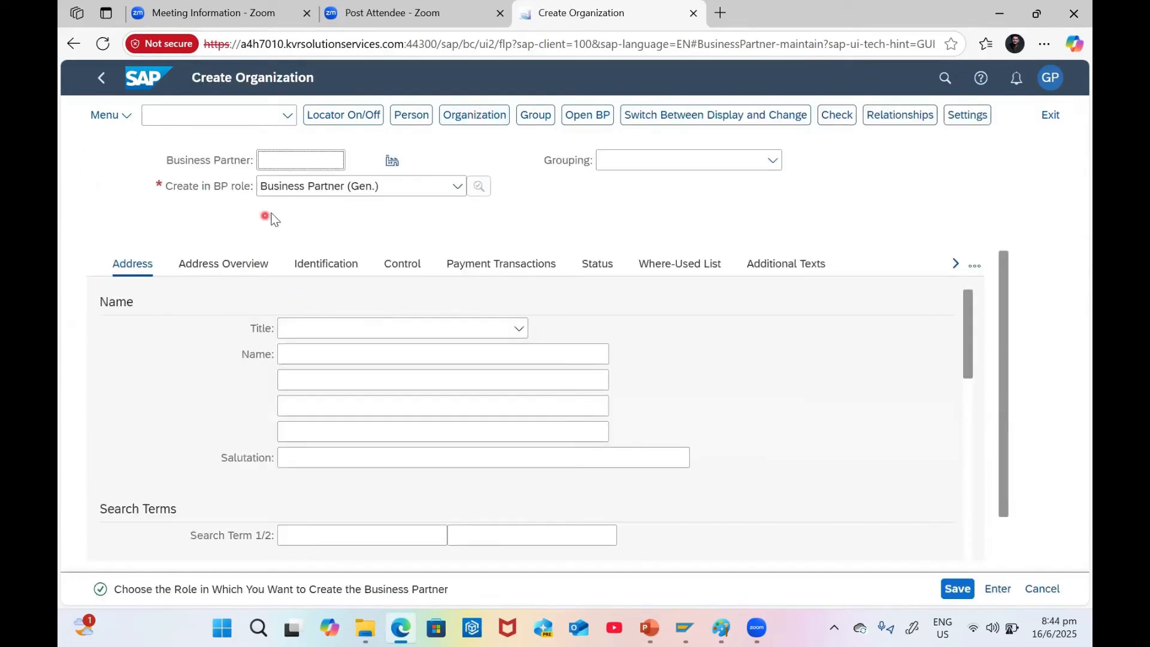
left_click(772, 160)
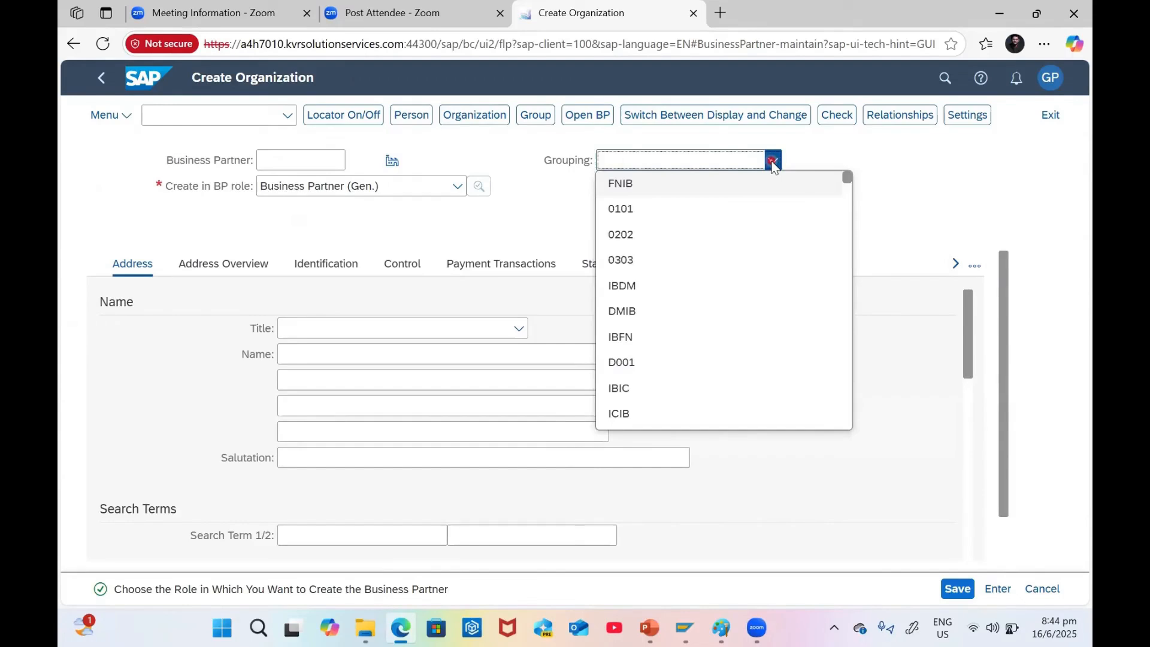
key("g")
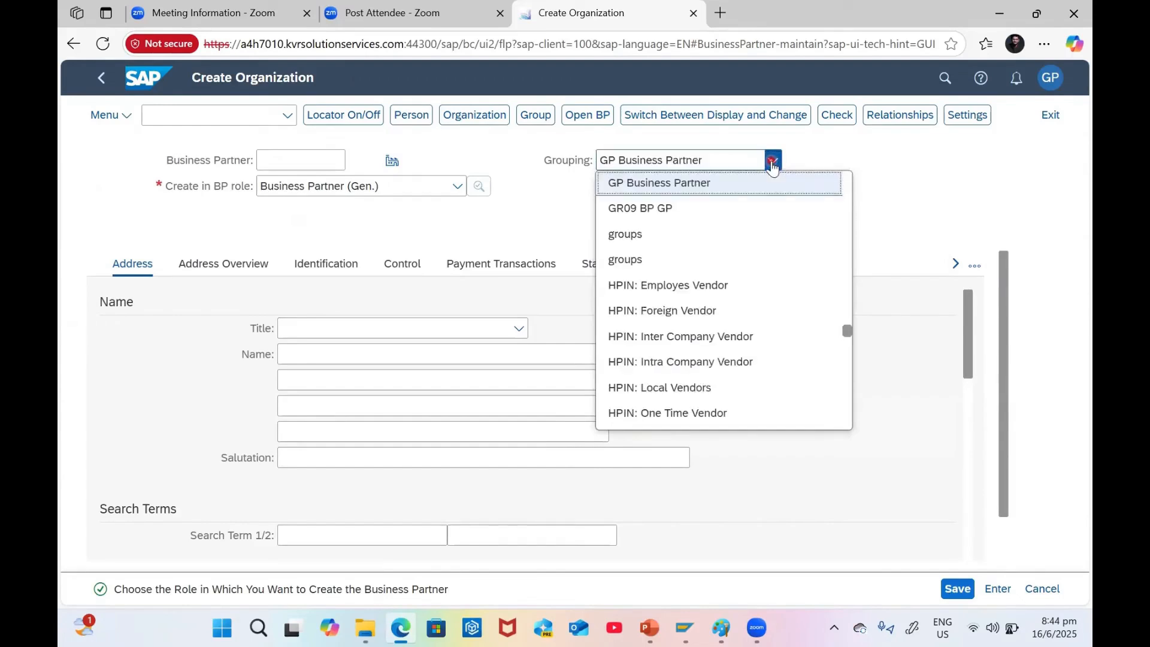
left_click(683, 187)
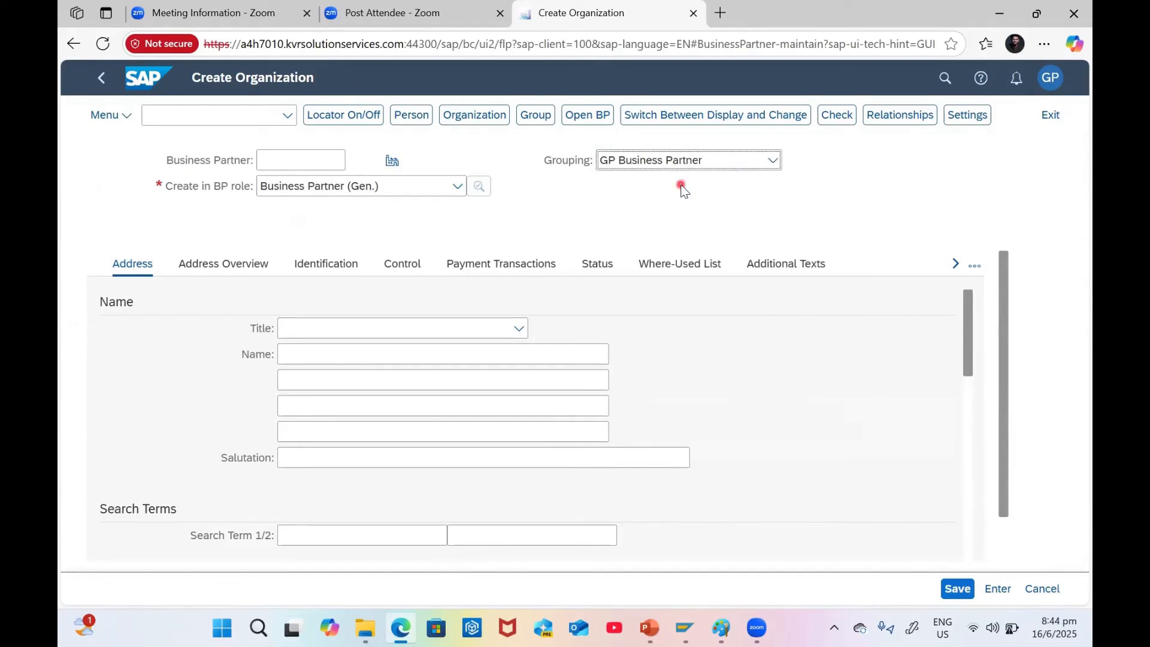
left_click(652, 162)
left_click(648, 183)
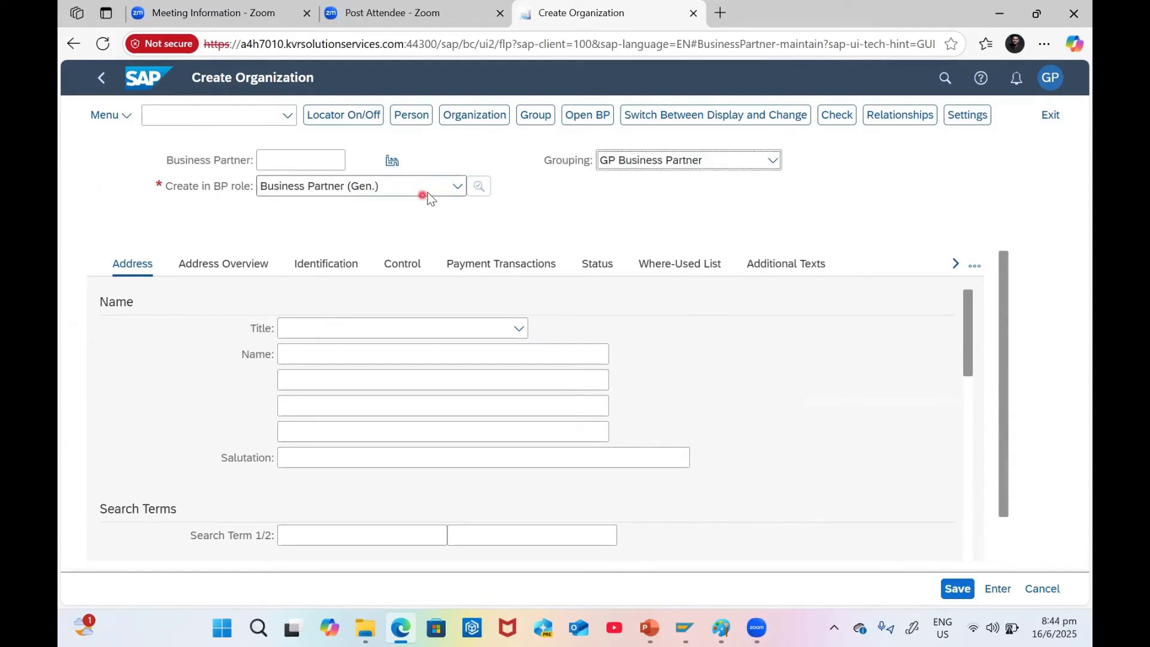
Keep Business Partner (Gen.) as the BP role and leave the partner number empty
left_click(457, 186)
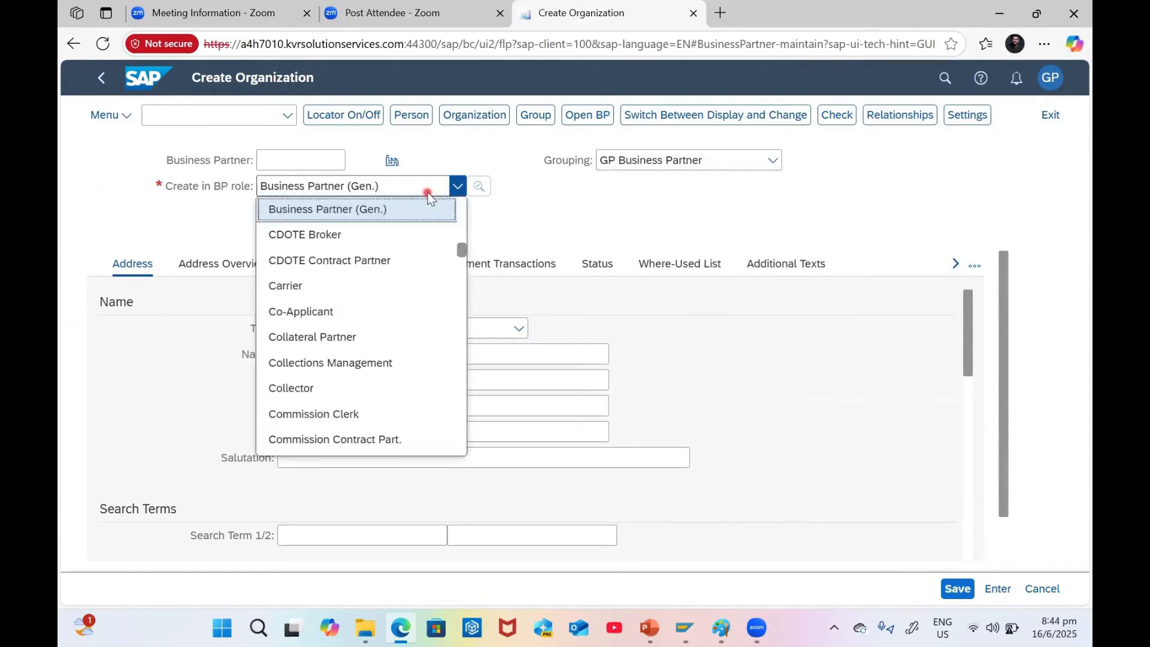
left_click(334, 210)
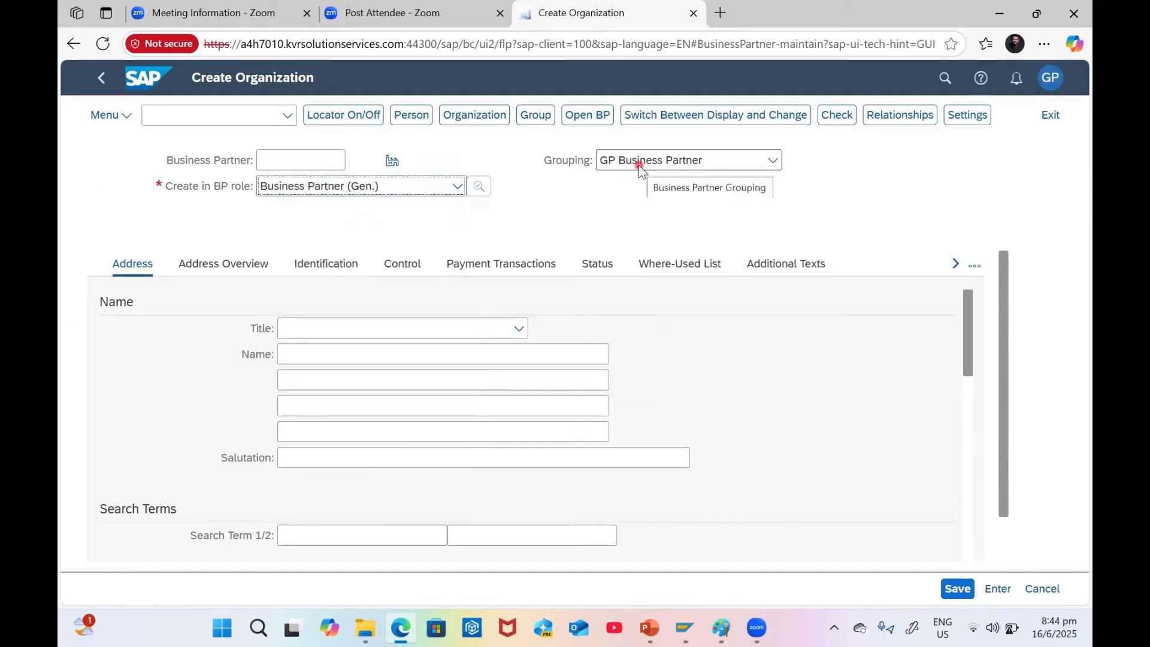
left_click(279, 160)
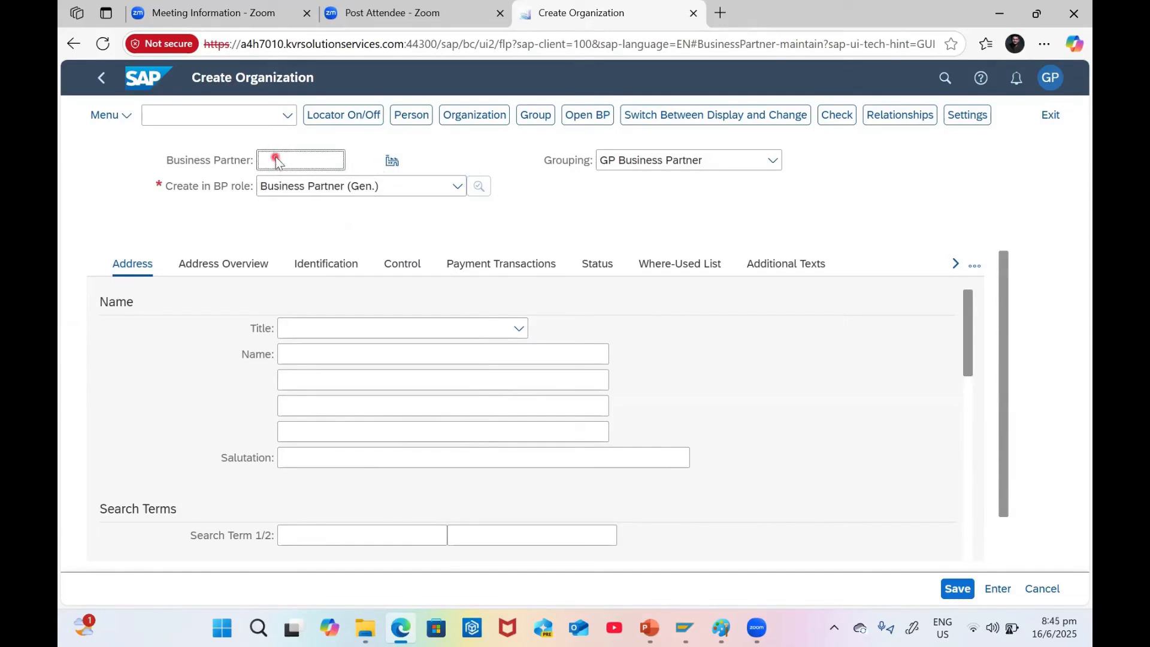
Set the organization's title to Company
left_click(365, 332)
left_click(336, 354)
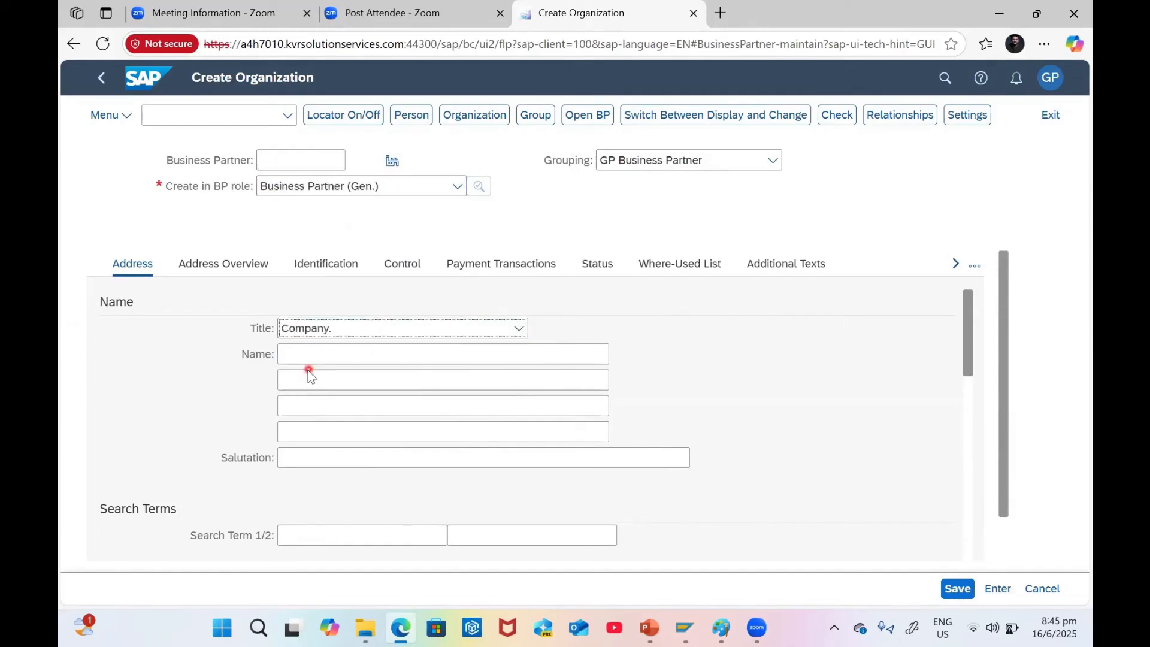
left_click(320, 353)
Enter 'Sharvin Goods and Services' as the organization name
key("Caps_Lock")
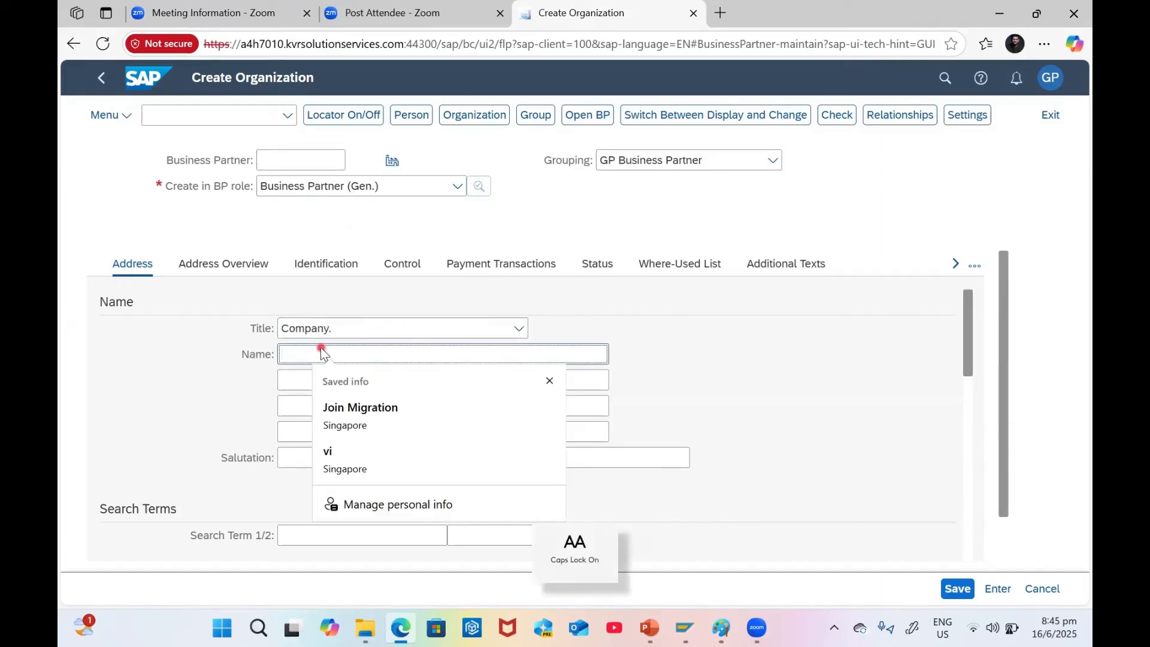
type("G")
key("BackSpace")
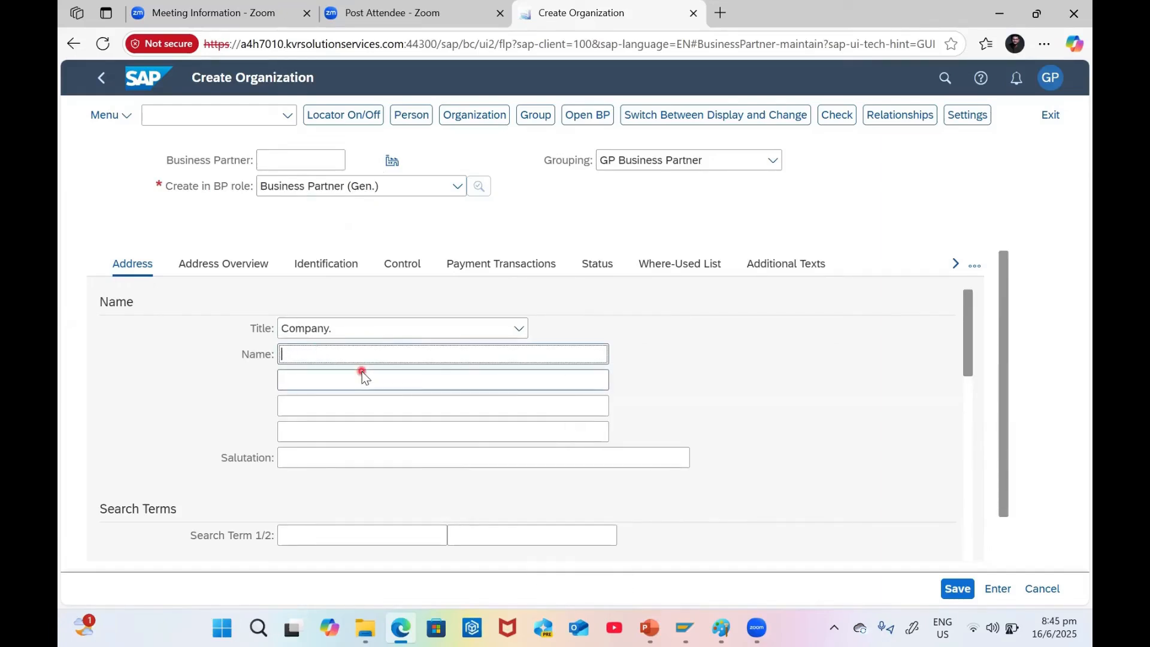
type("S")
key("Caps_Lock")
type("harvin")
key("Caps_Lock")
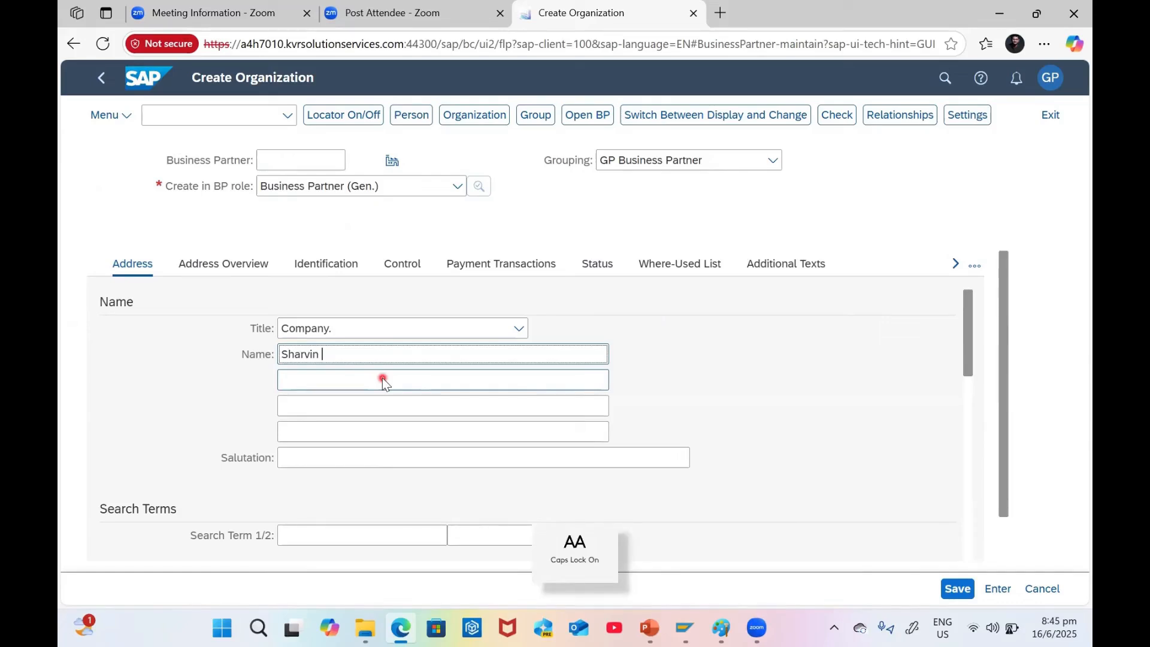
type("Go")
key("Caps_Lock")
type("oods and")
key("Caps_Lock")
type("S")
key("Caps_Lock")
type("ervices")
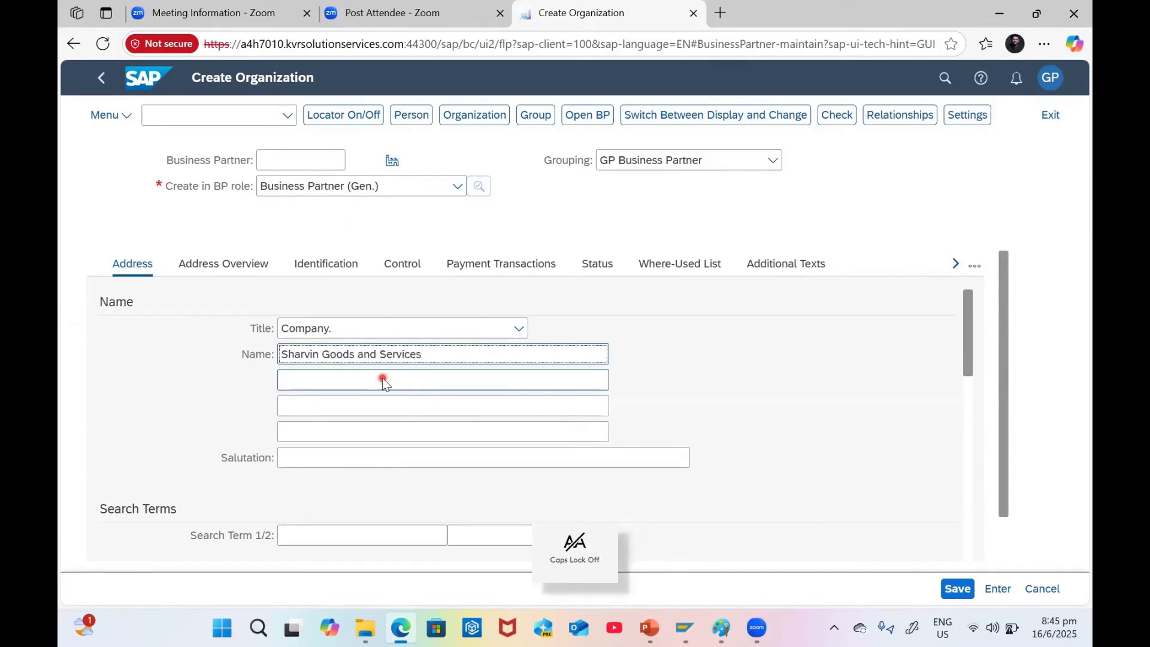
Start Search Term 1 with a capital letter
scroll(635, 392, "down", 4)
scroll(635, 392, "up", 3)
left_click(345, 451)
key("Caps_Lock")
Finish Search Term 1 as 'Sharvin' and move to the second search term
type("S")
key("Caps_Lock")
type("harvin")
scroll(346, 451, "down", 3)
scroll(333, 453, "up", 1)
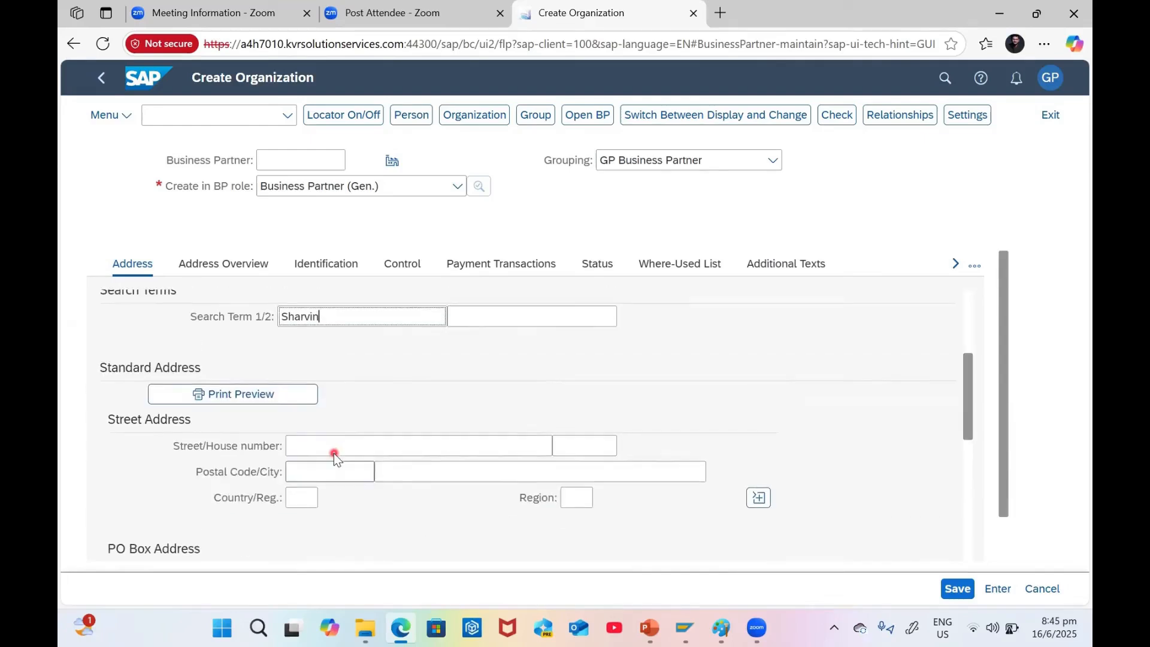
scroll(333, 453, "up", 1)
left_click(475, 379)
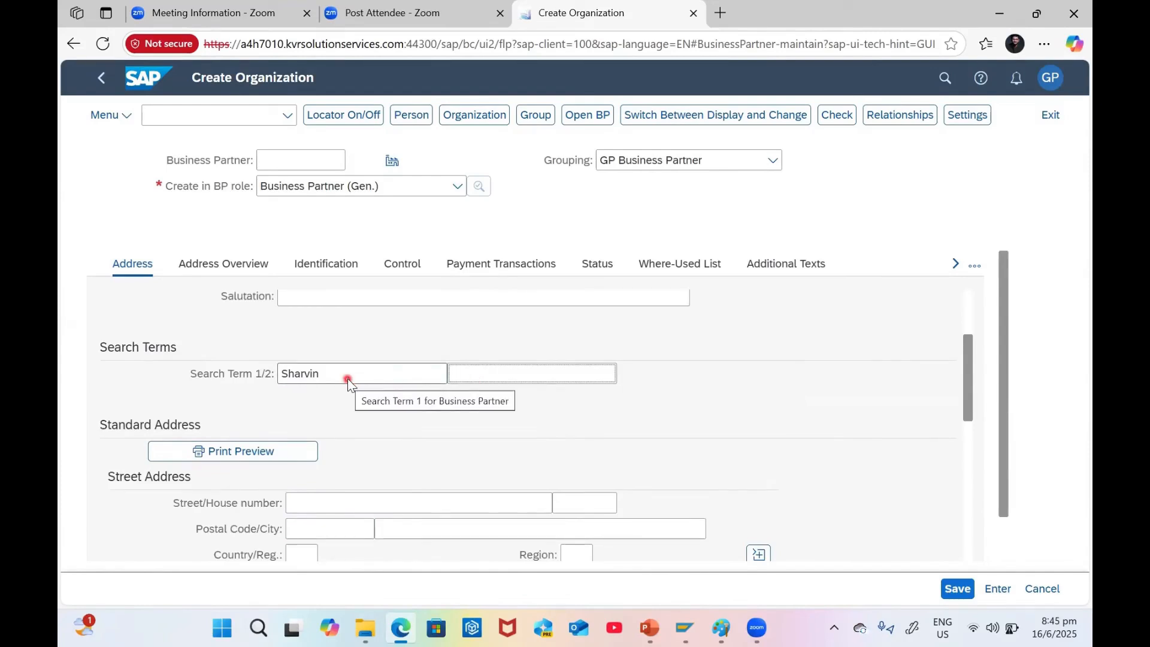
Enter street Rushikonda, postal code 530045 and city Visakhapatnam
scroll(353, 389, "down", 1)
left_click(353, 419)
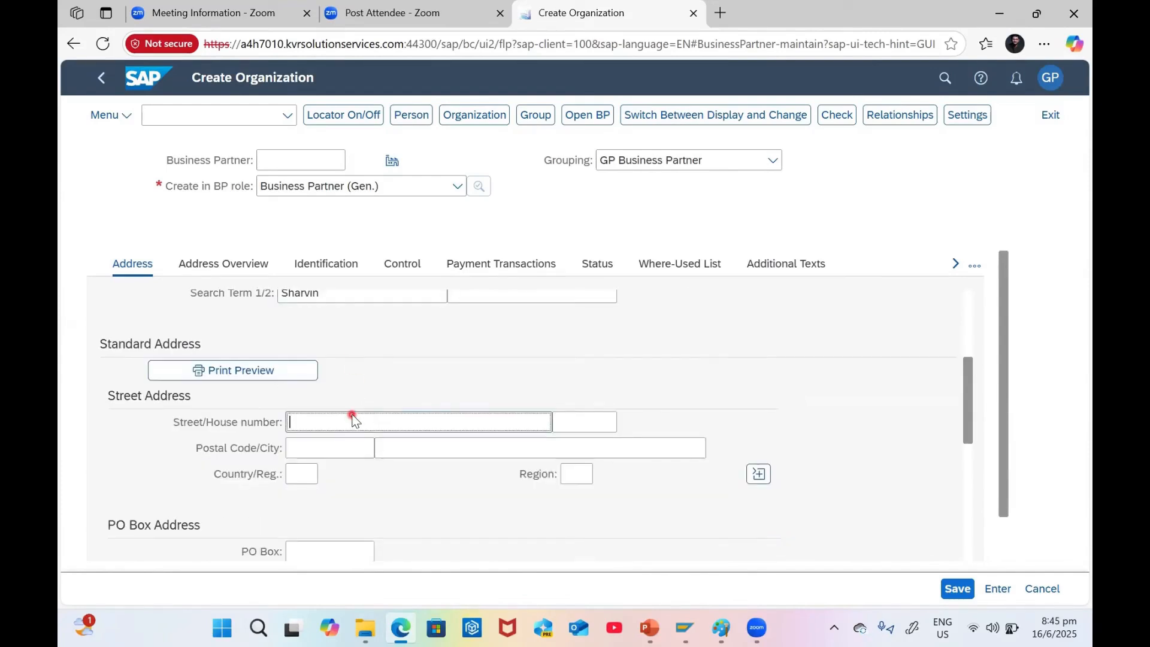
key("Caps_Lock")
type("R")
key("Caps_Lock")
type("ushikonda")
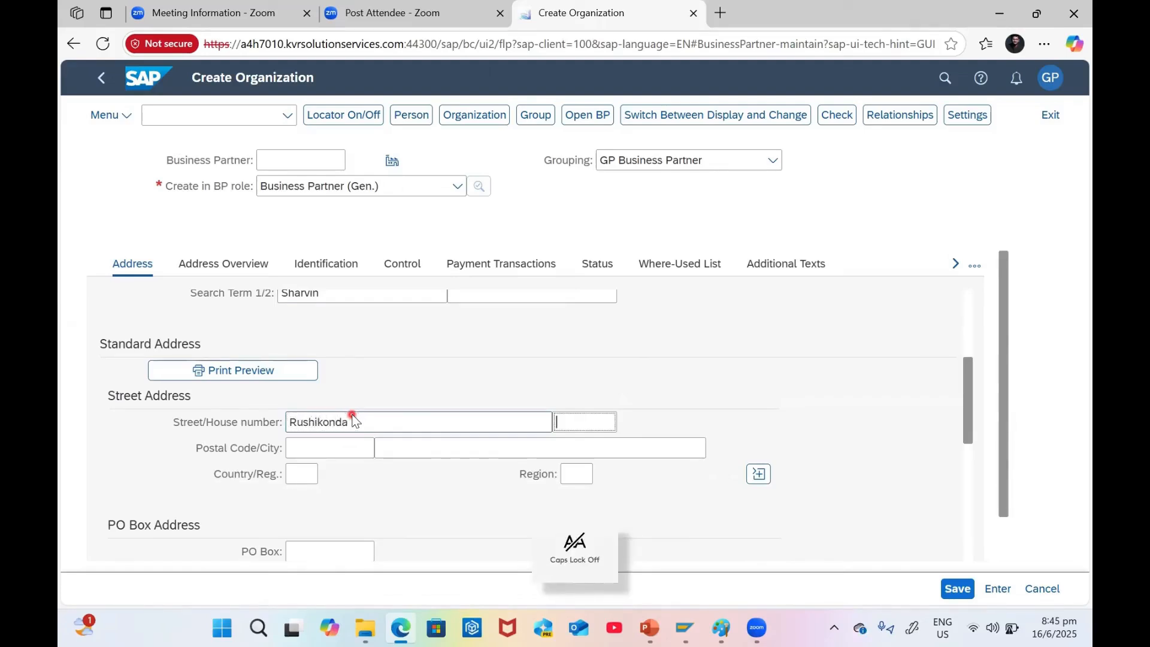
key("Tab")
type("3")
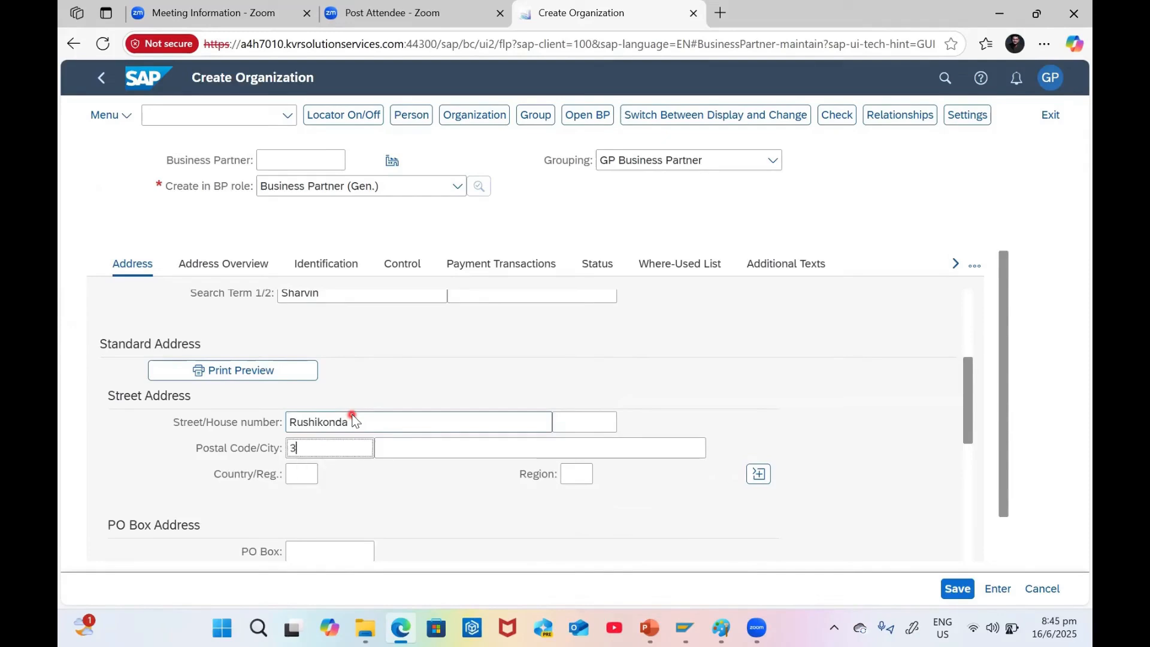
type("300")
key("Tab")
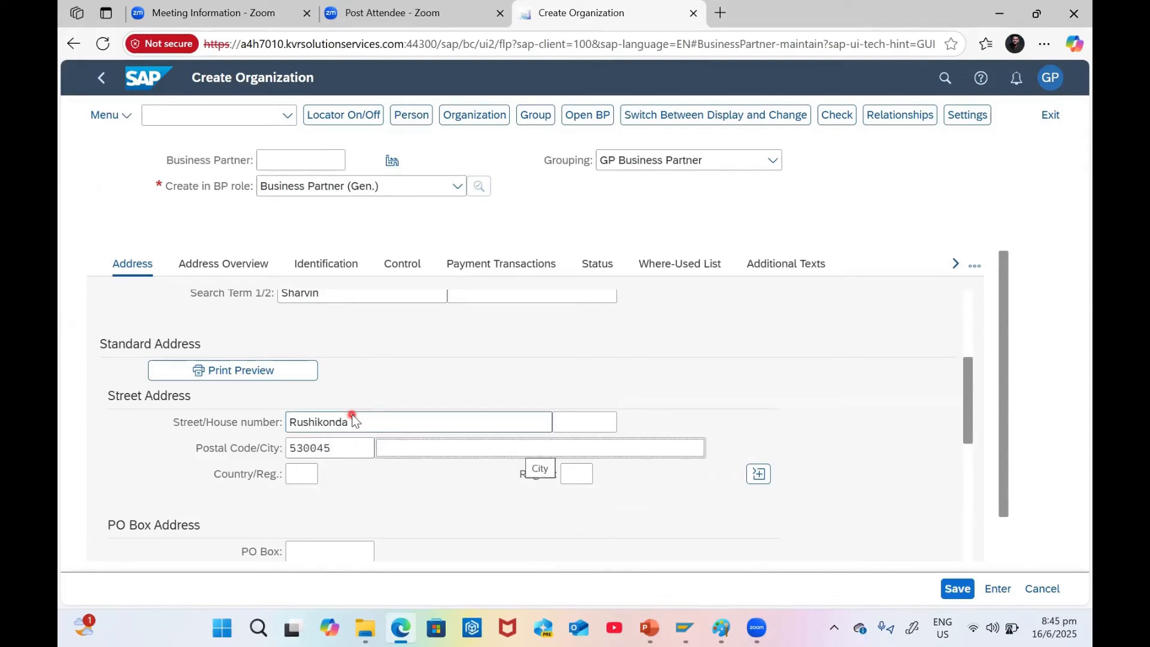
type("V")
key("Caps_Lock")
type("isakhap")
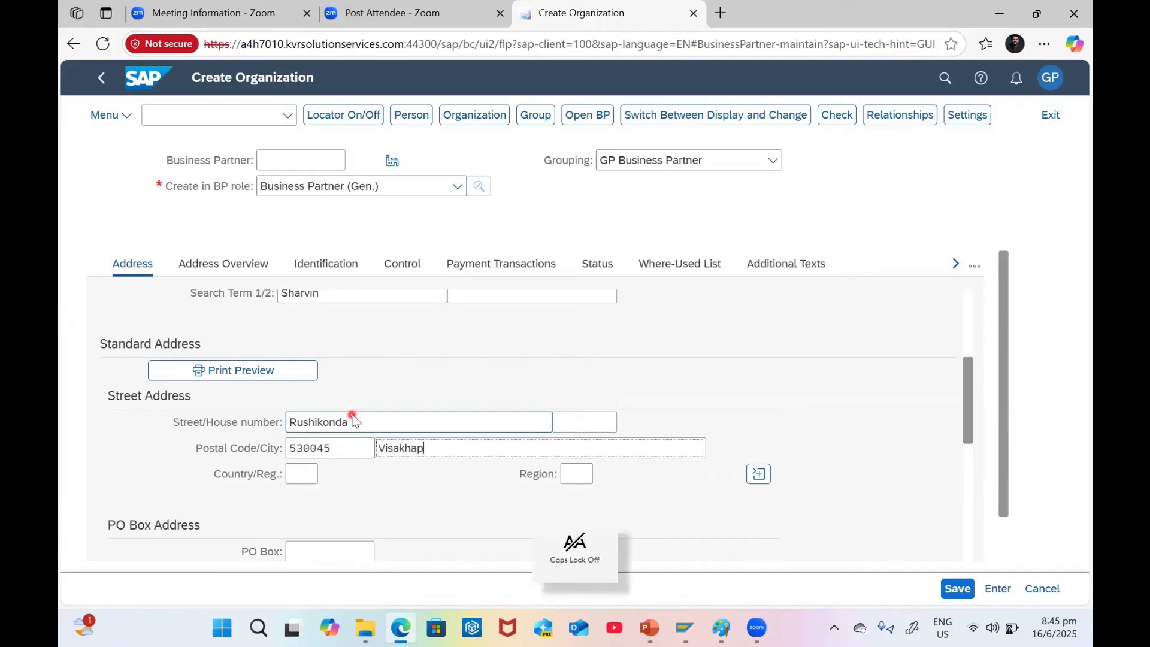
type("atnam")
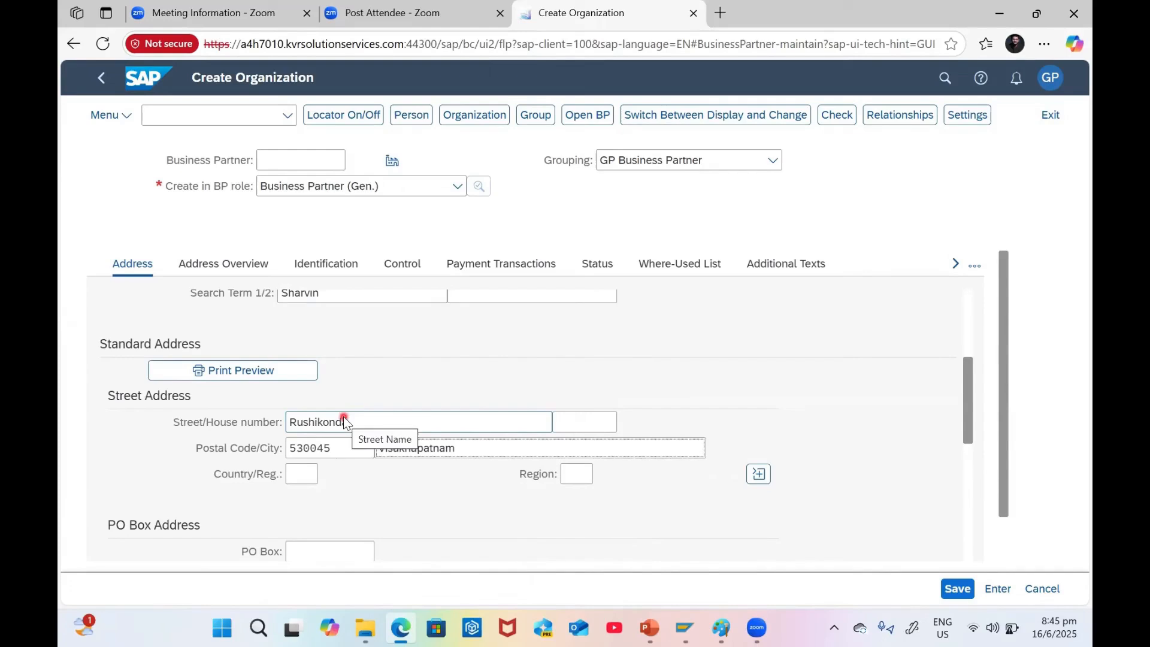
Set country IN (India) and region 01 (Andhra Pradesh)
left_click(303, 474)
type("in")
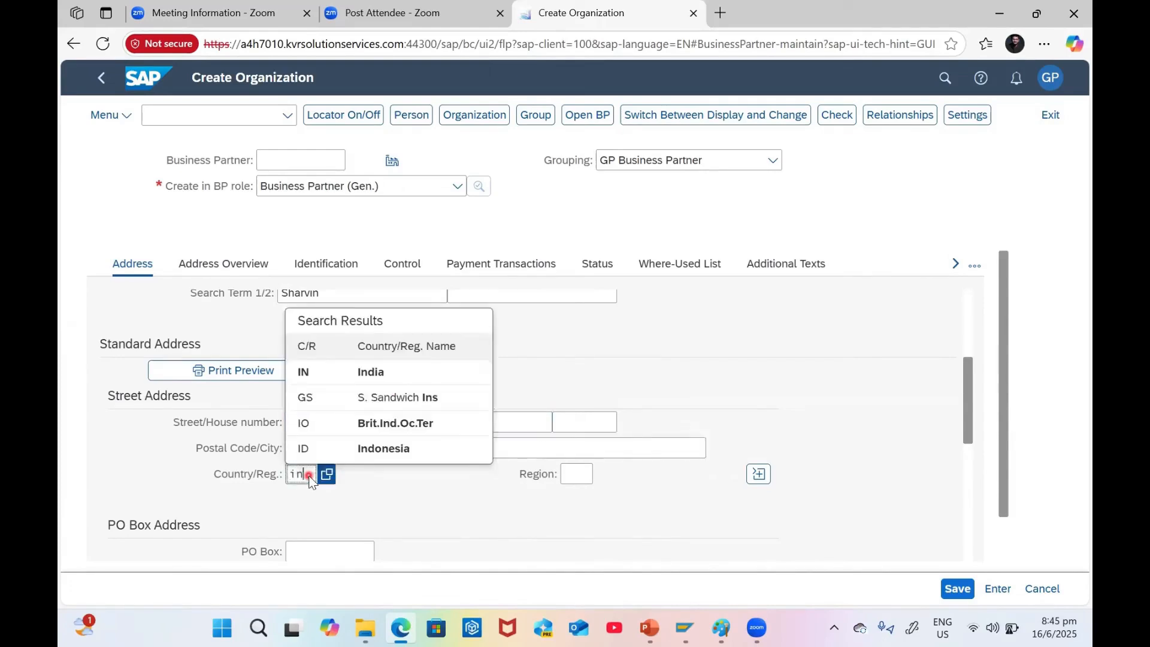
left_click(360, 371)
left_click(588, 476)
left_click(602, 476)
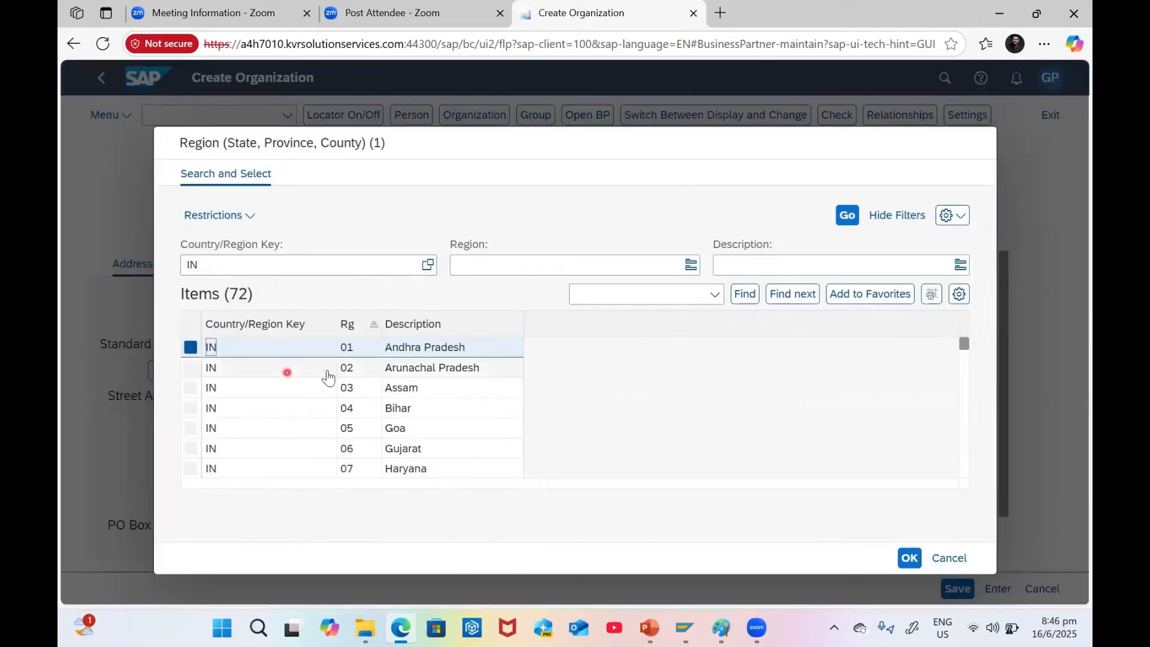
left_click(348, 347)
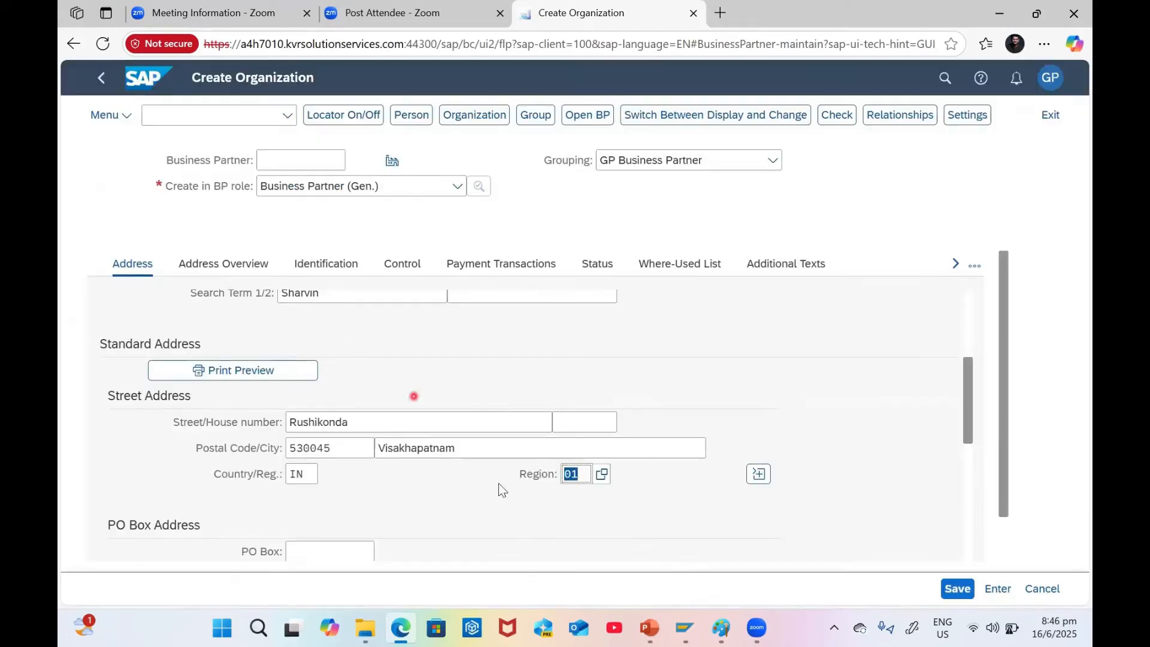
scroll(387, 395, "down", 6)
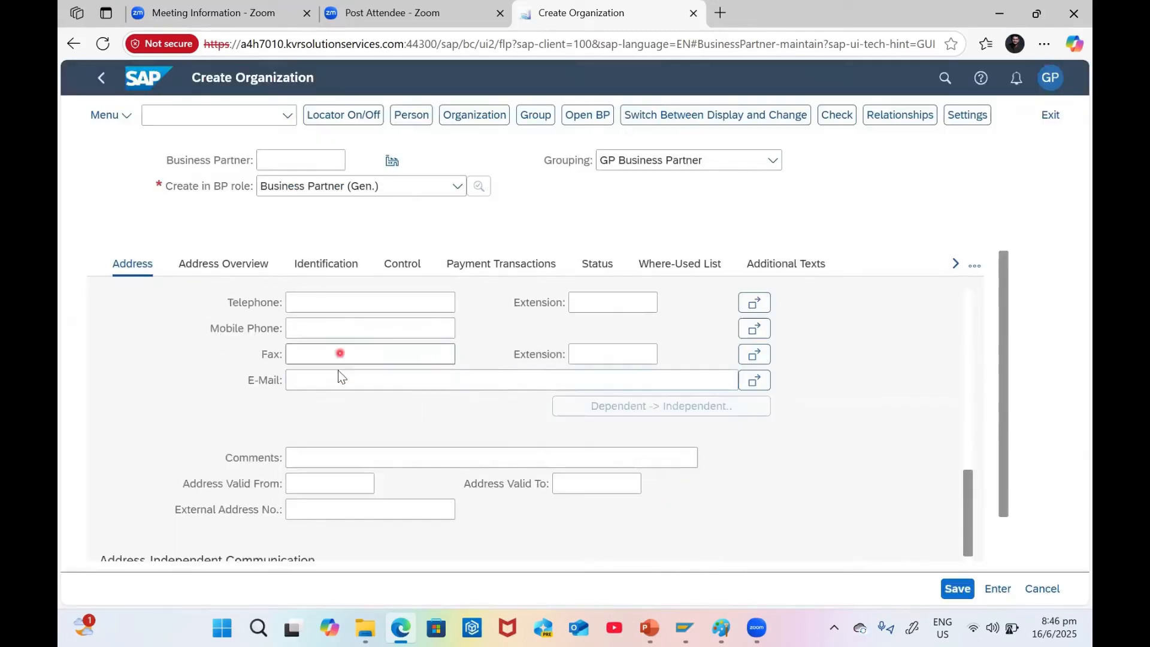
Fill in the organization's contact e-mail from the browser's saved suggestion, then view the Address Overview
left_click(342, 379)
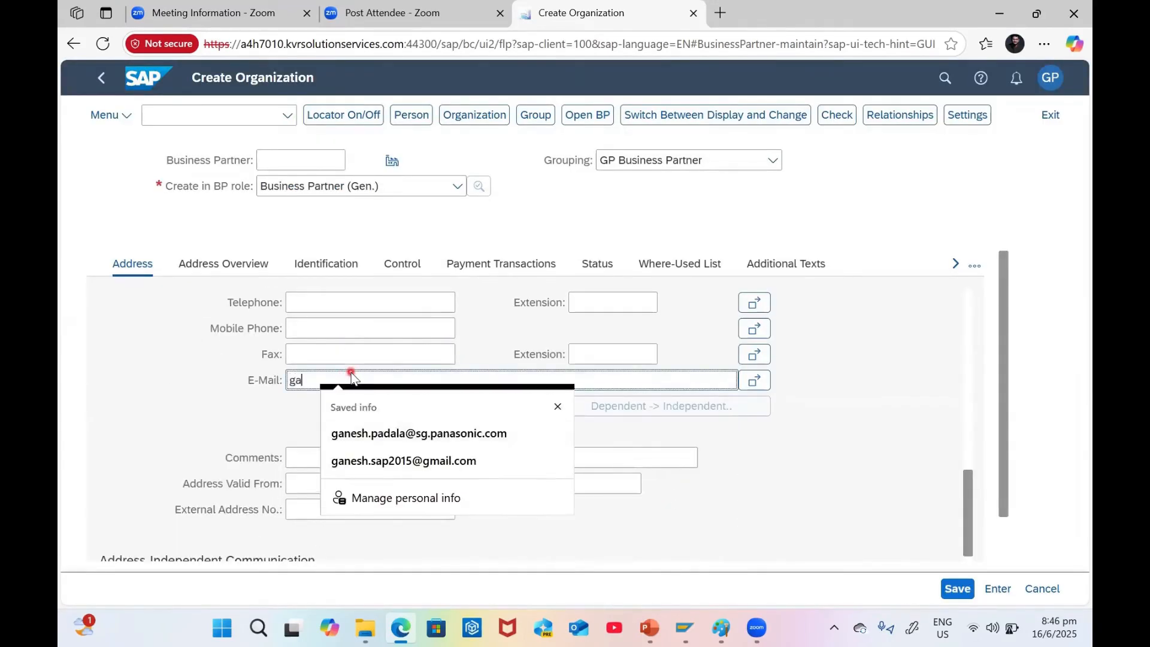
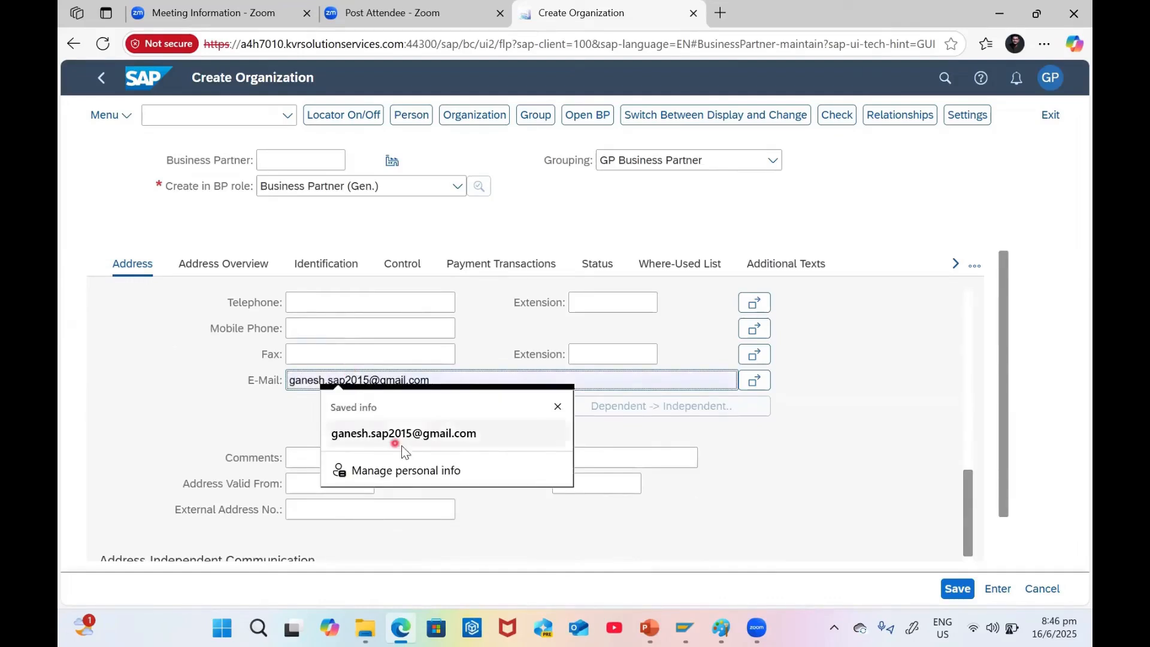
left_click(402, 446)
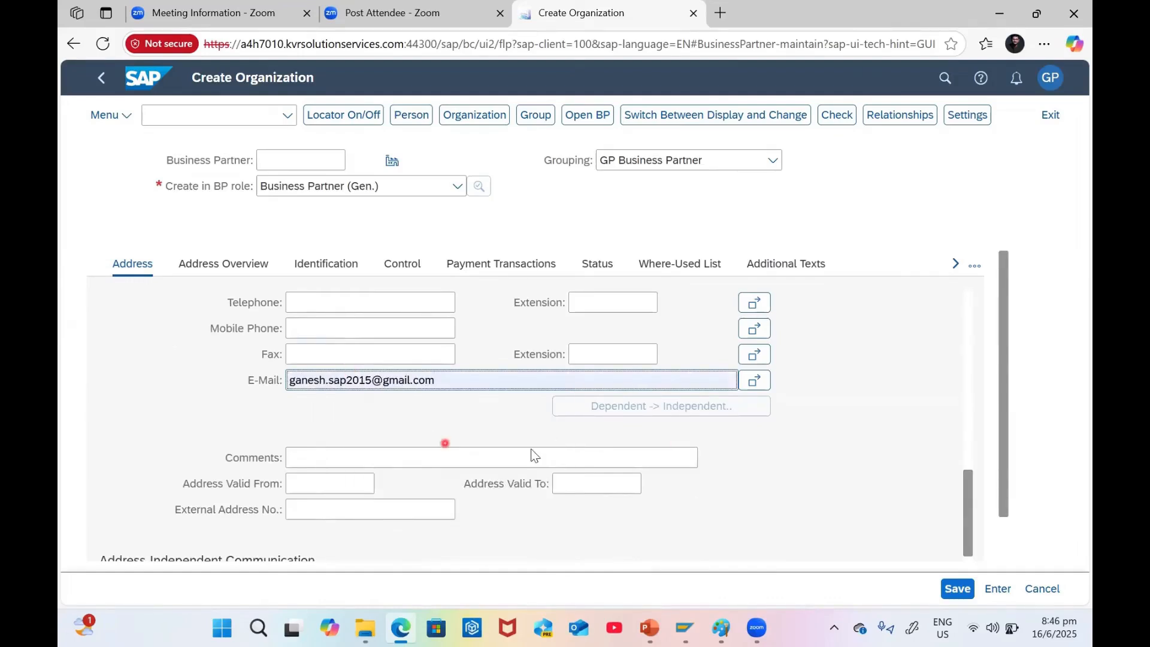
scroll(797, 456, "down", 3)
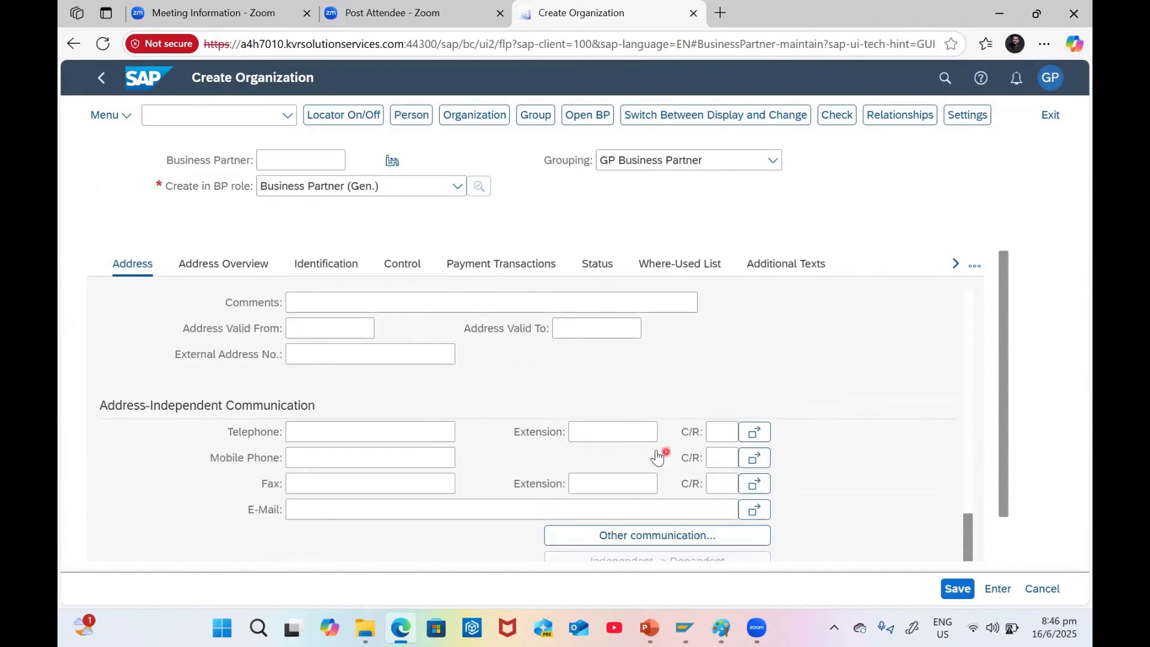
scroll(831, 484, "up", 10)
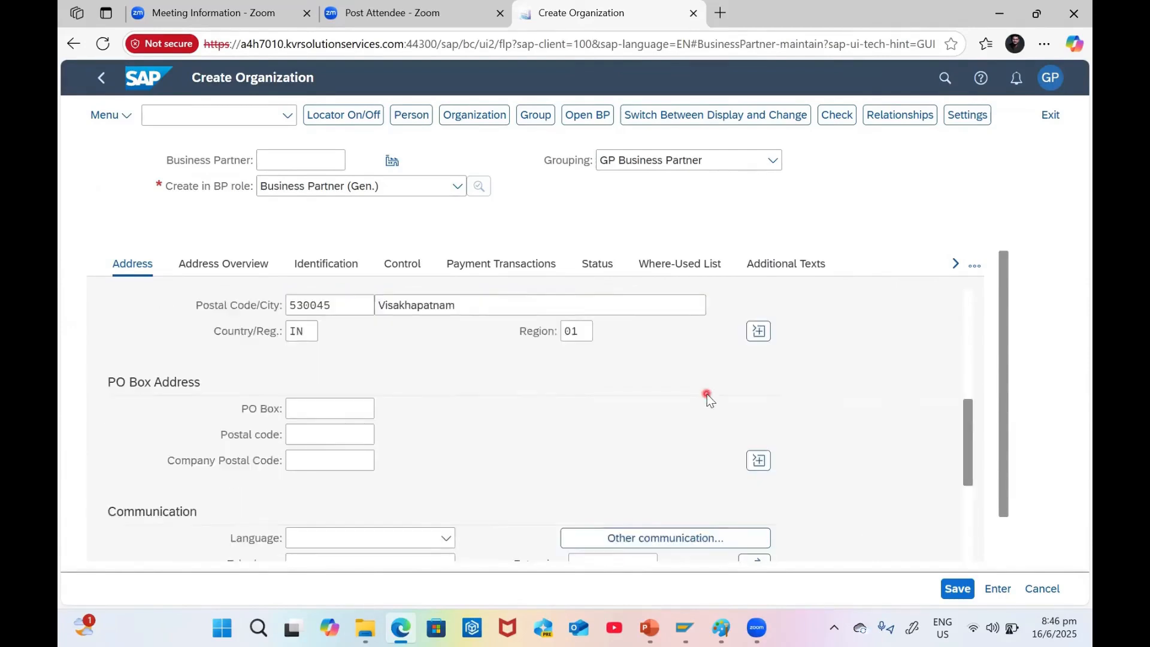
left_click(244, 264)
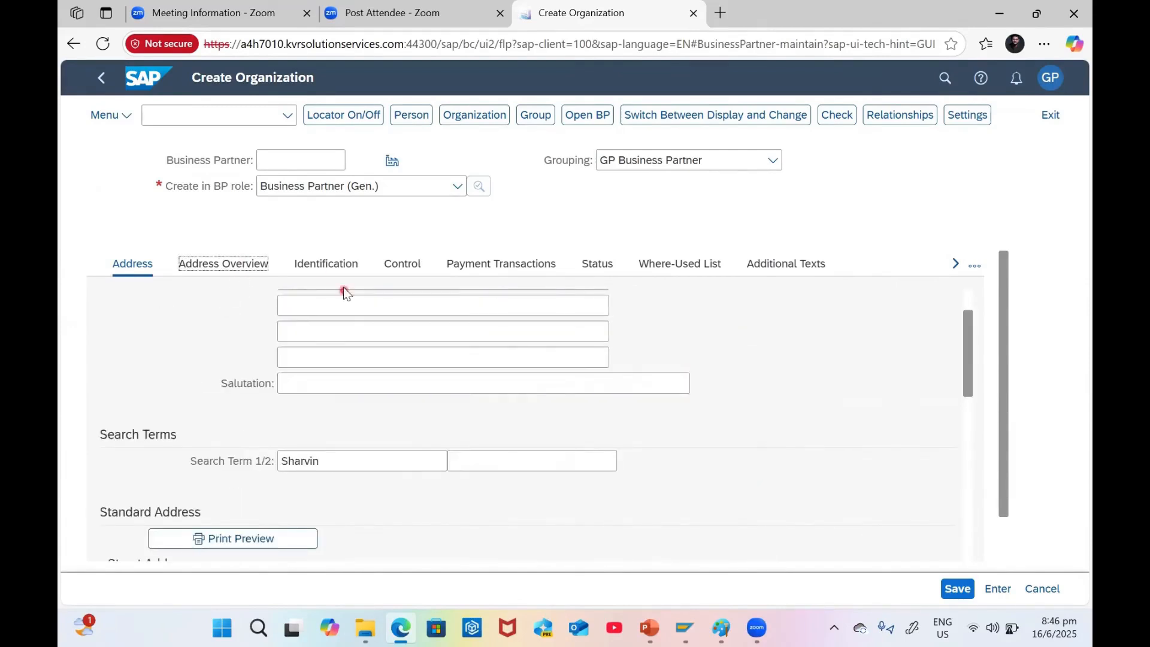
Set the industry to 10 Energy Supply / Distribution on the Identification tab
left_click(324, 264)
scroll(306, 420, "down", 5)
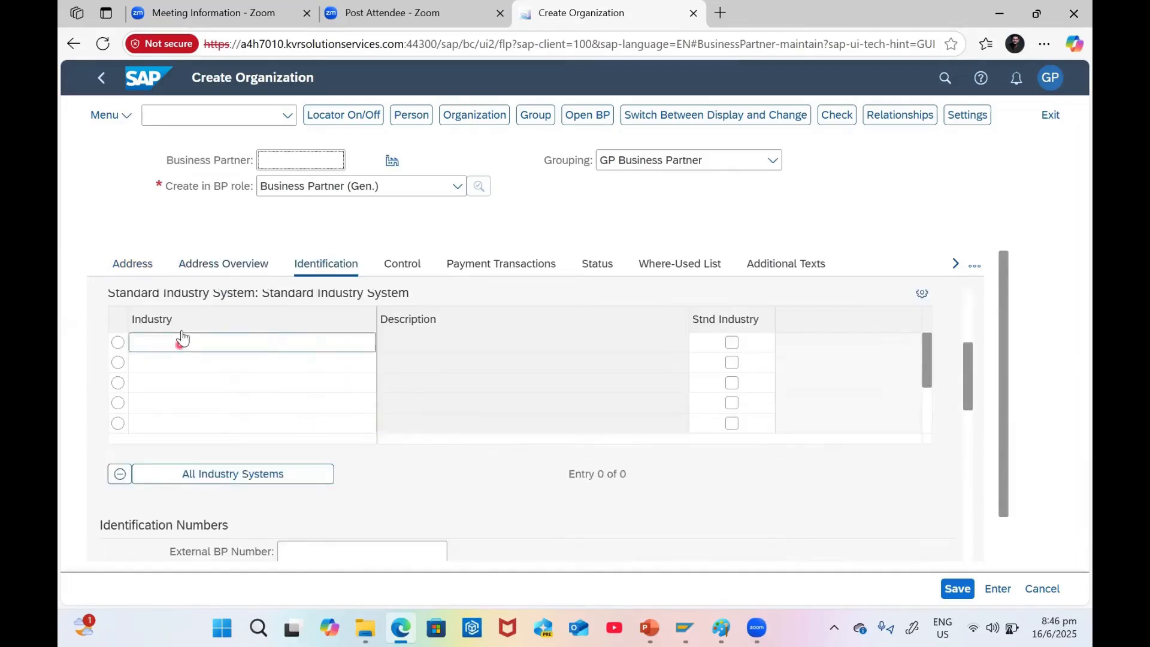
left_click(174, 342)
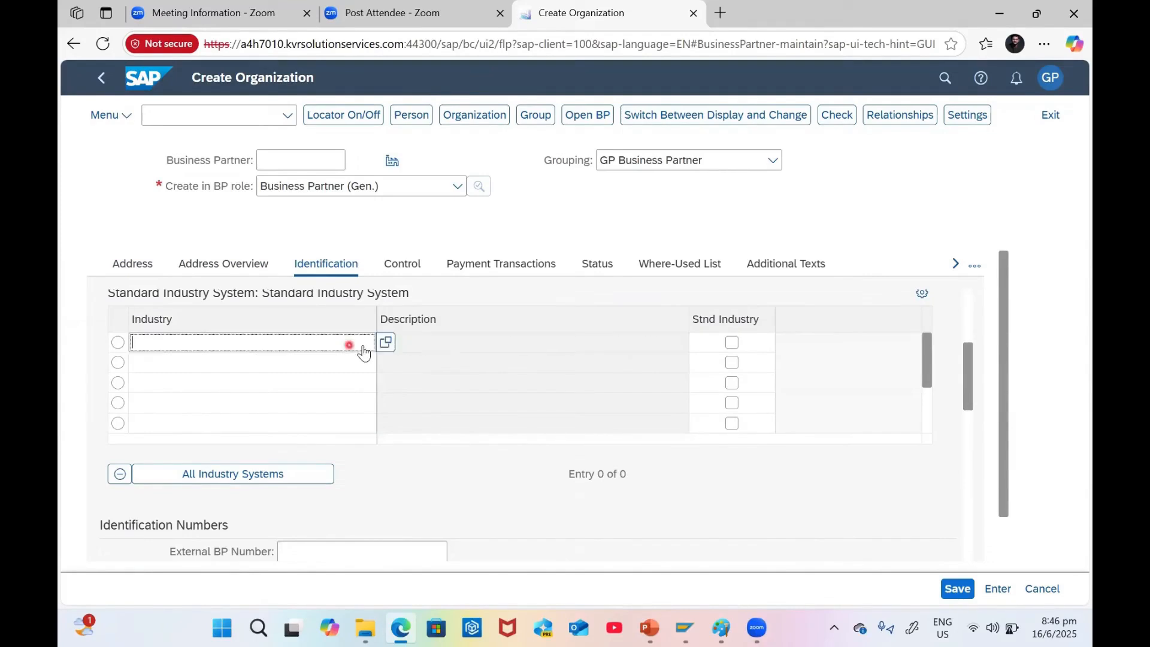
left_click(386, 347)
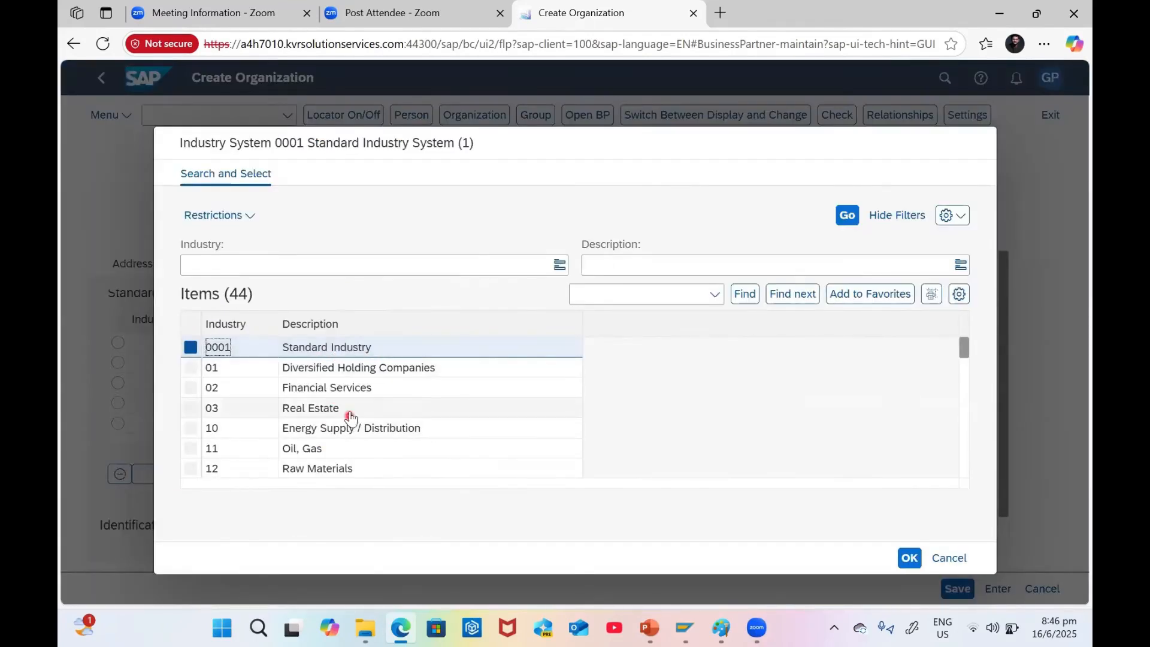
scroll(372, 422, "down", 1)
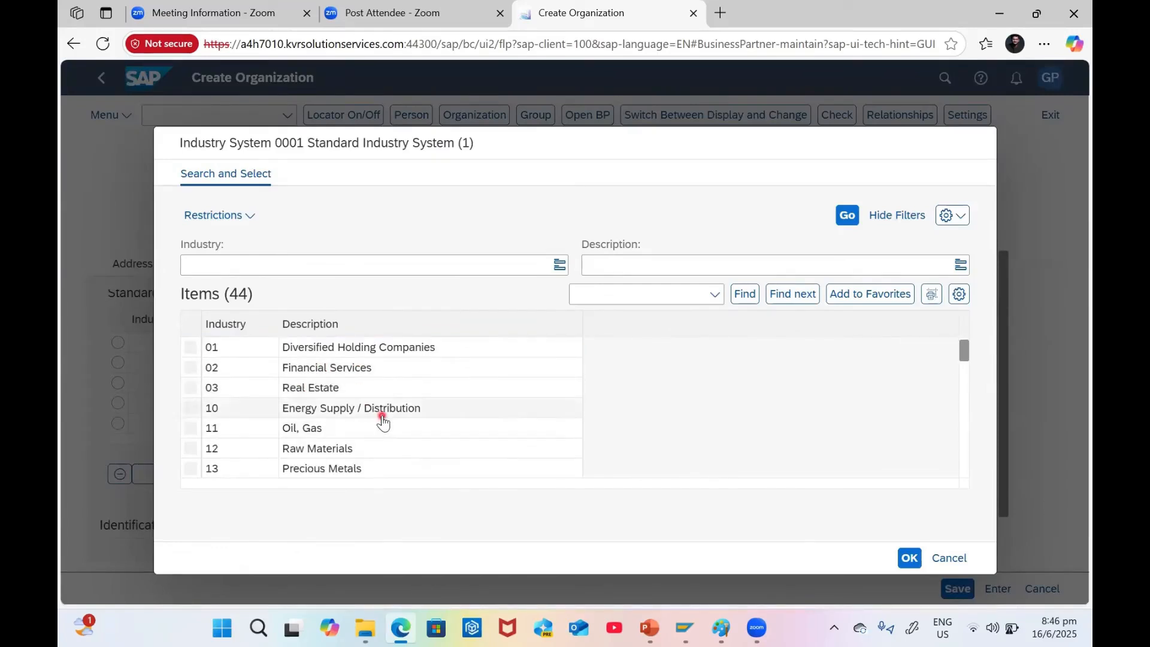
double_click(377, 413)
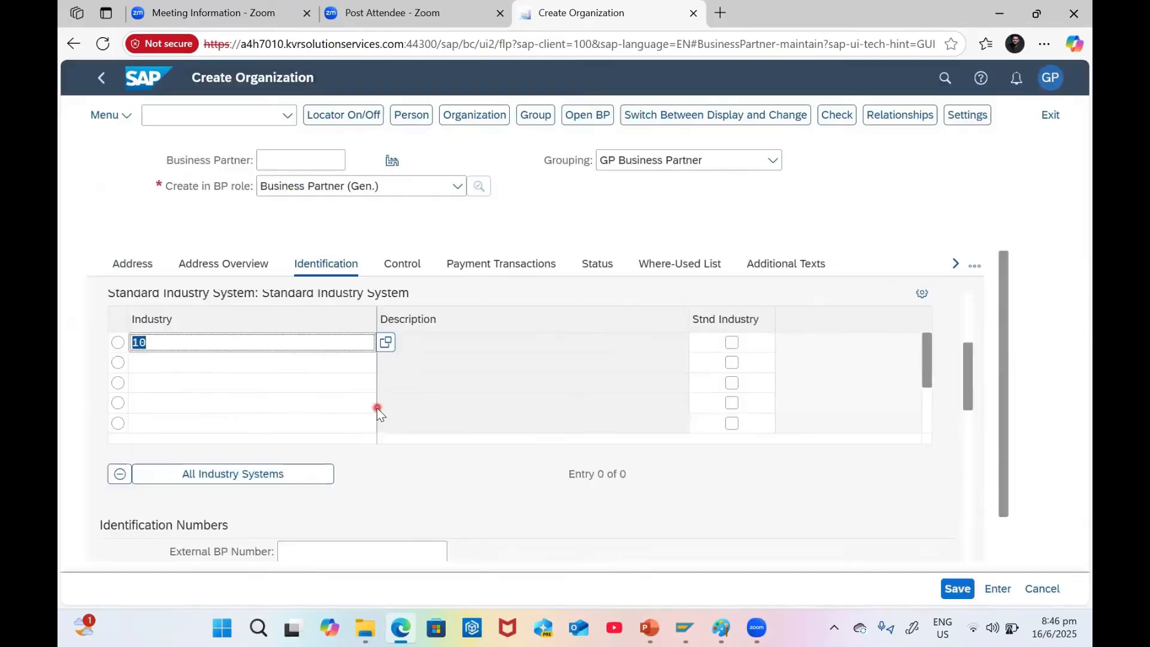
left_click(305, 403)
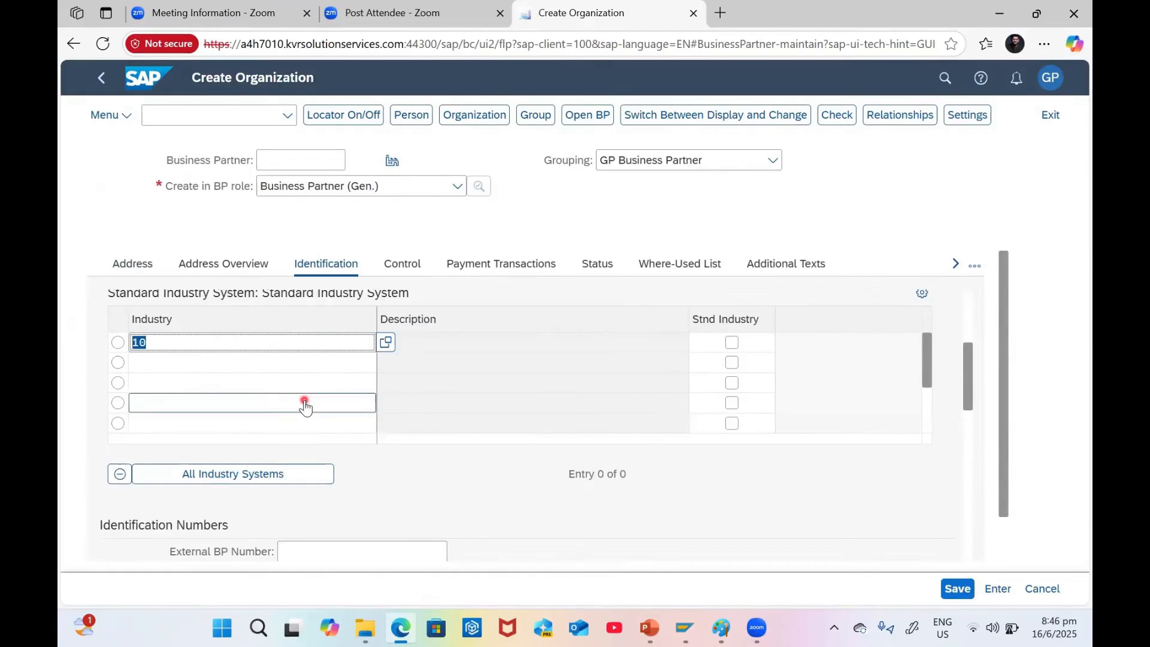
key("Return")
Enter the Aadhar Card identification number and confirm it
scroll(239, 446, "down", 3)
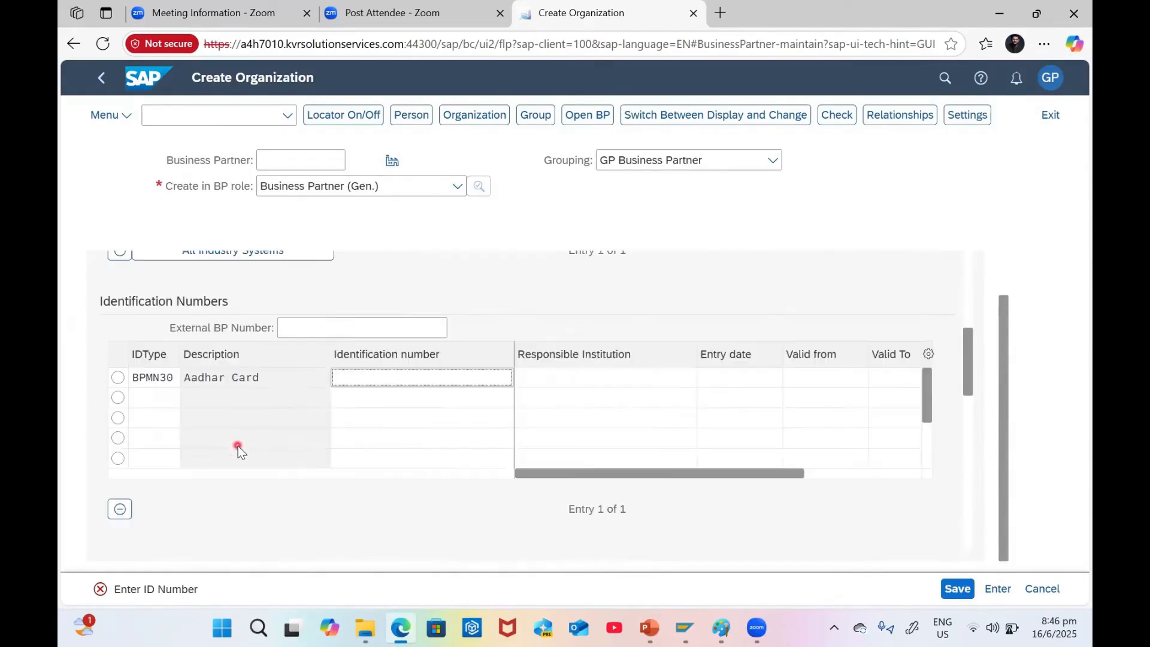
left_click(371, 381)
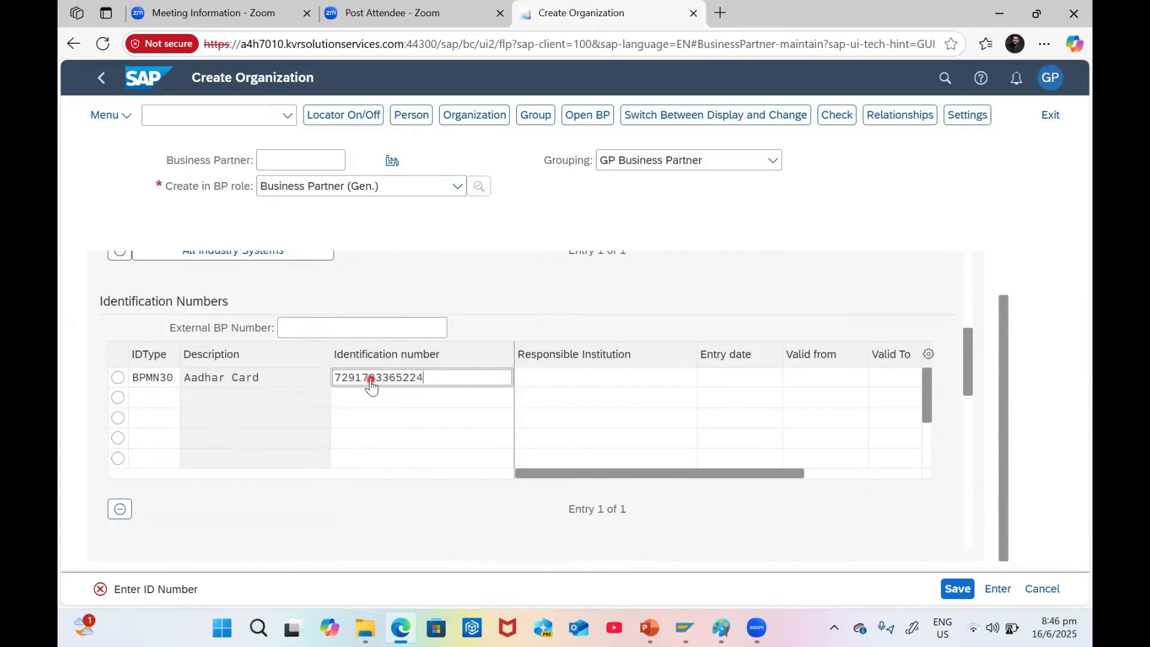
key("Return")
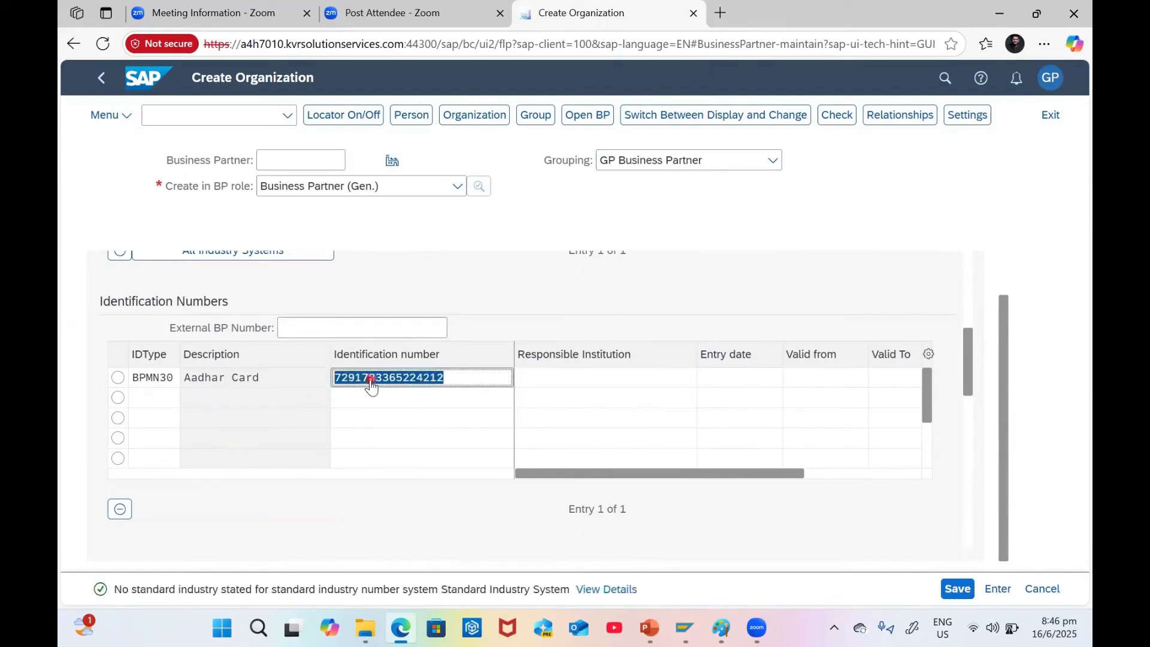
scroll(386, 393, "up", 5)
scroll(385, 393, "up", 3)
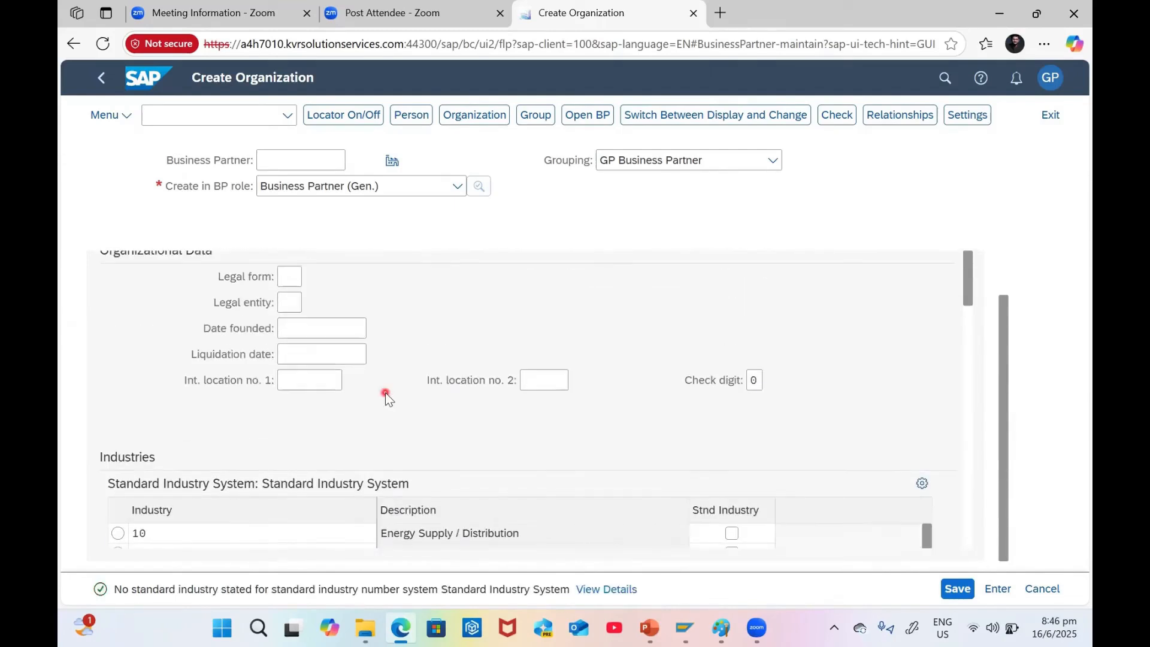
Save the business partner, switch to edit mode and choose the Supplier (Fin.Accounting) role
left_click(951, 593)
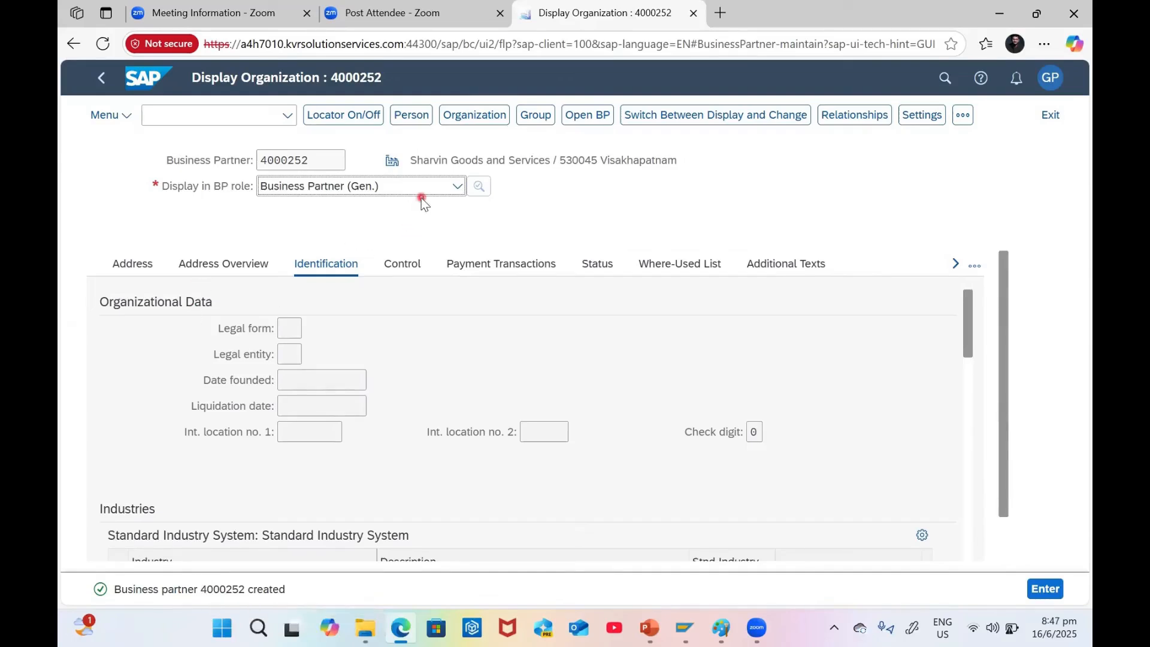
left_click(715, 115)
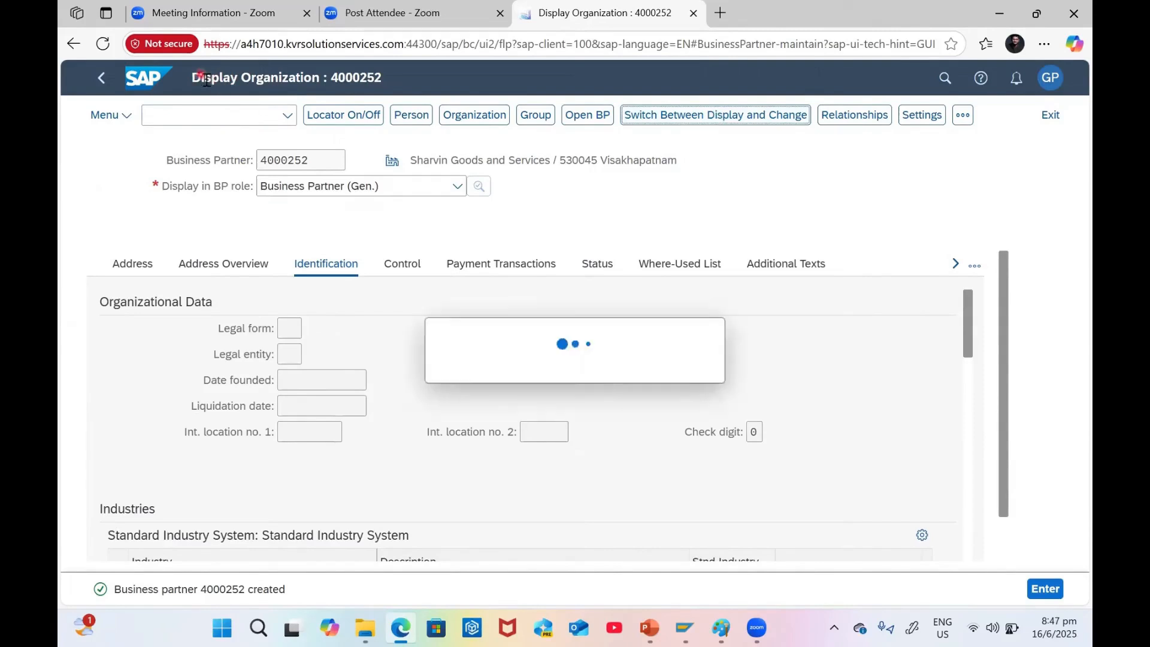
left_click(332, 187)
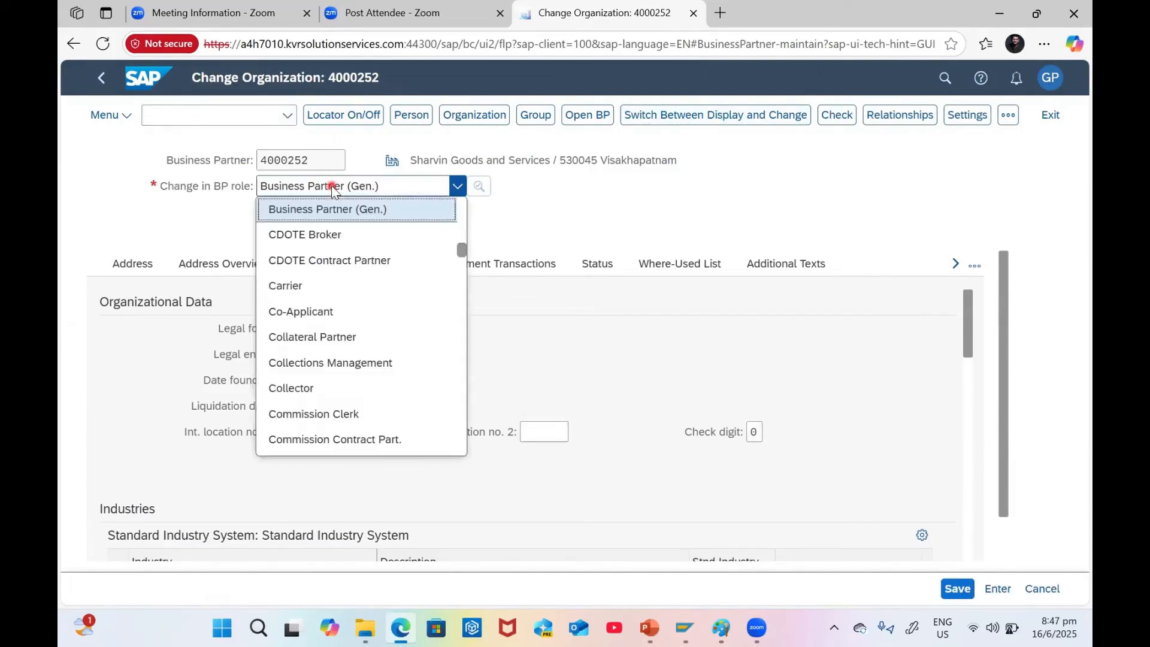
key("f")
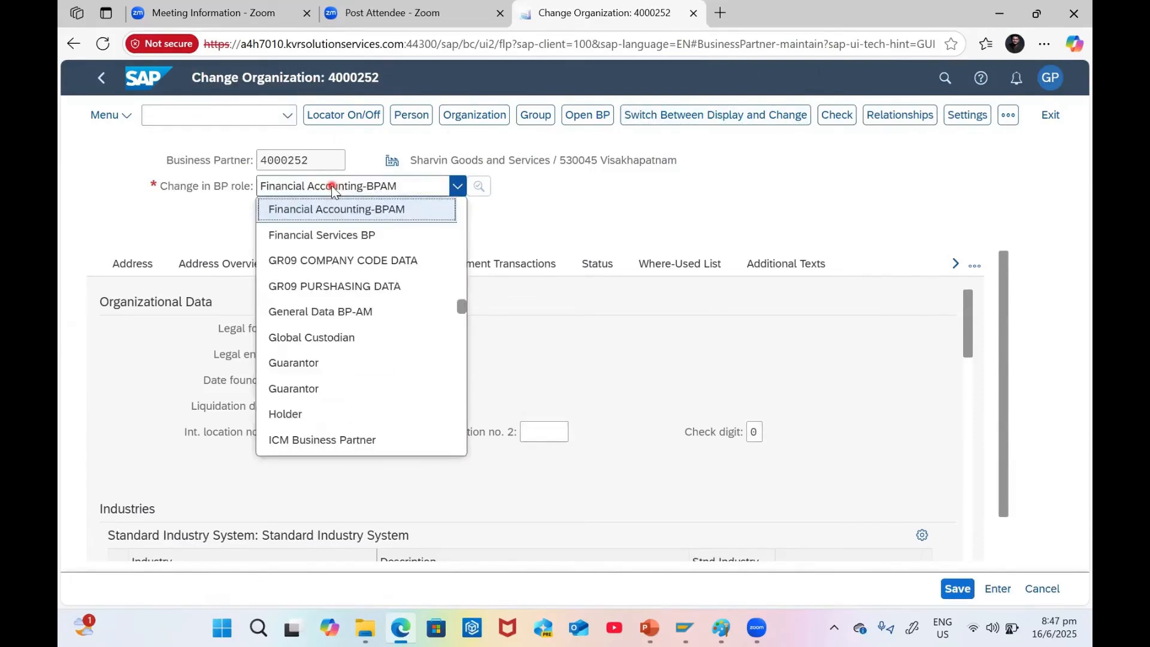
key("s")
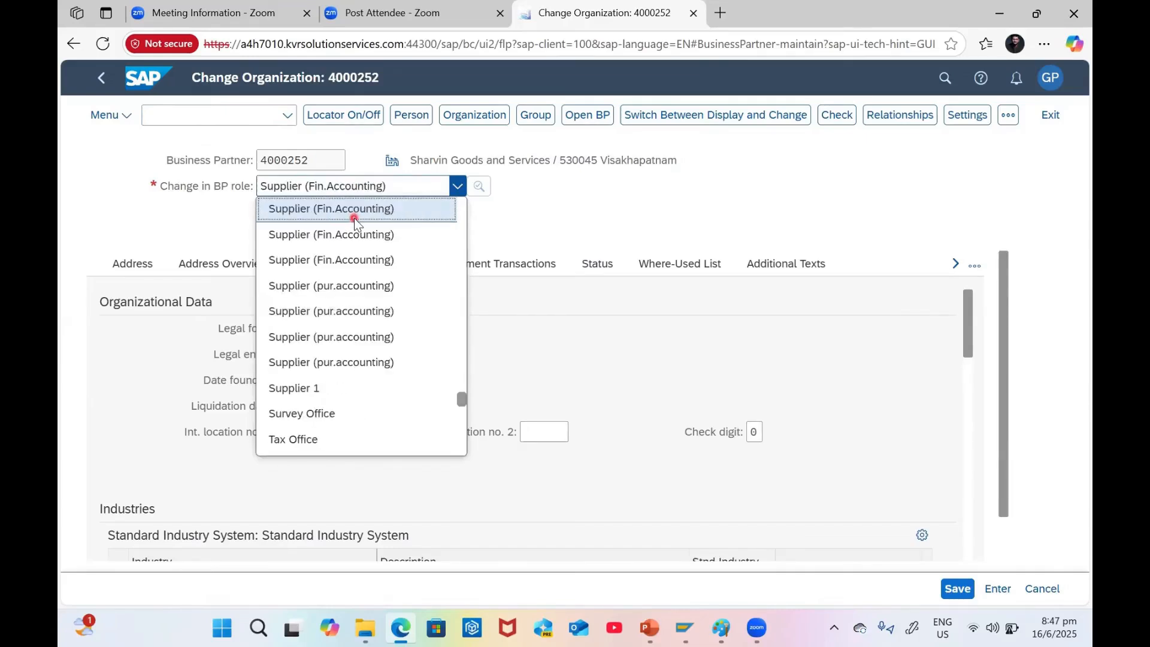
scroll(362, 223, "up", 3)
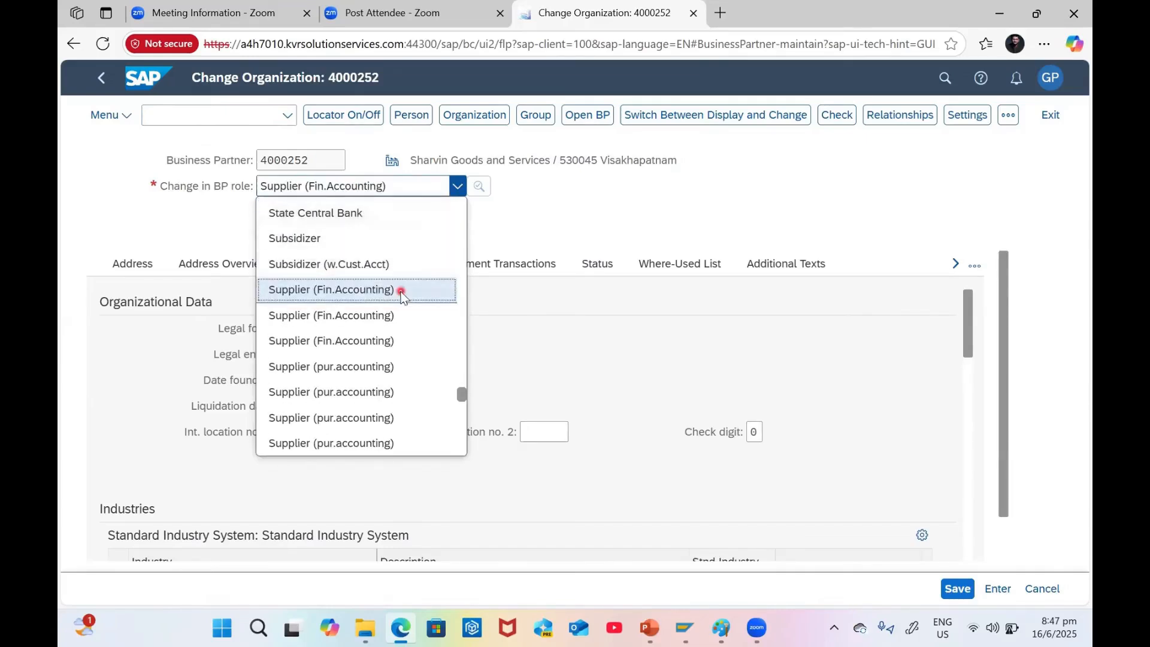
left_click(359, 294)
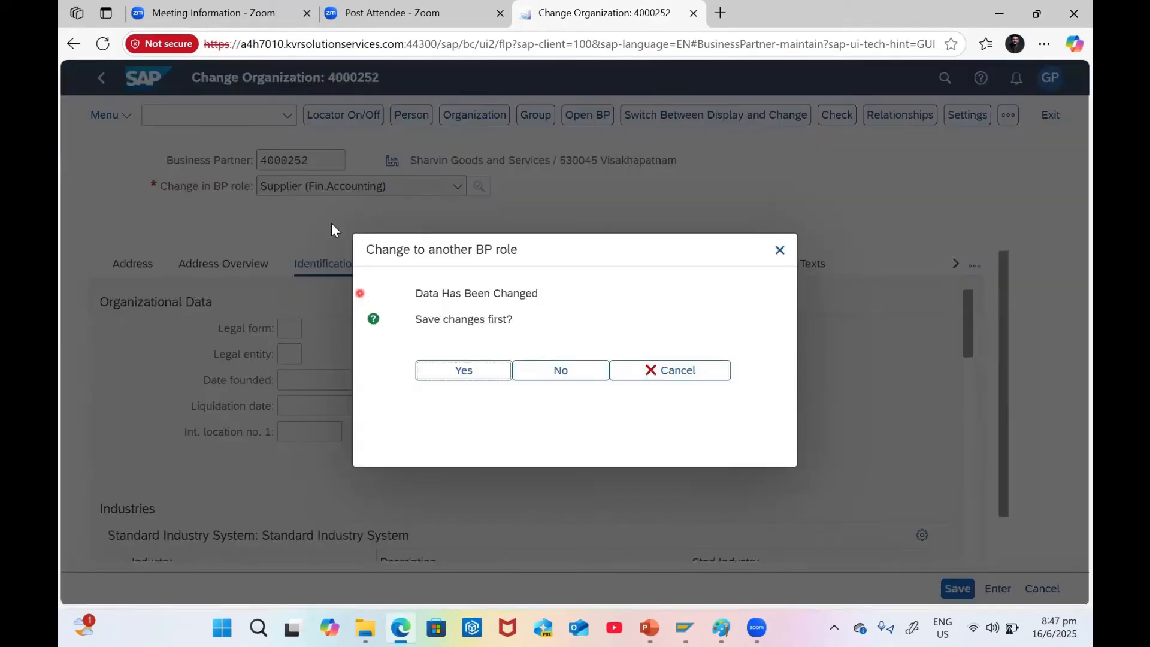
Confirm saving pending changes so partner 4000252 opens in the new role
left_click(461, 371)
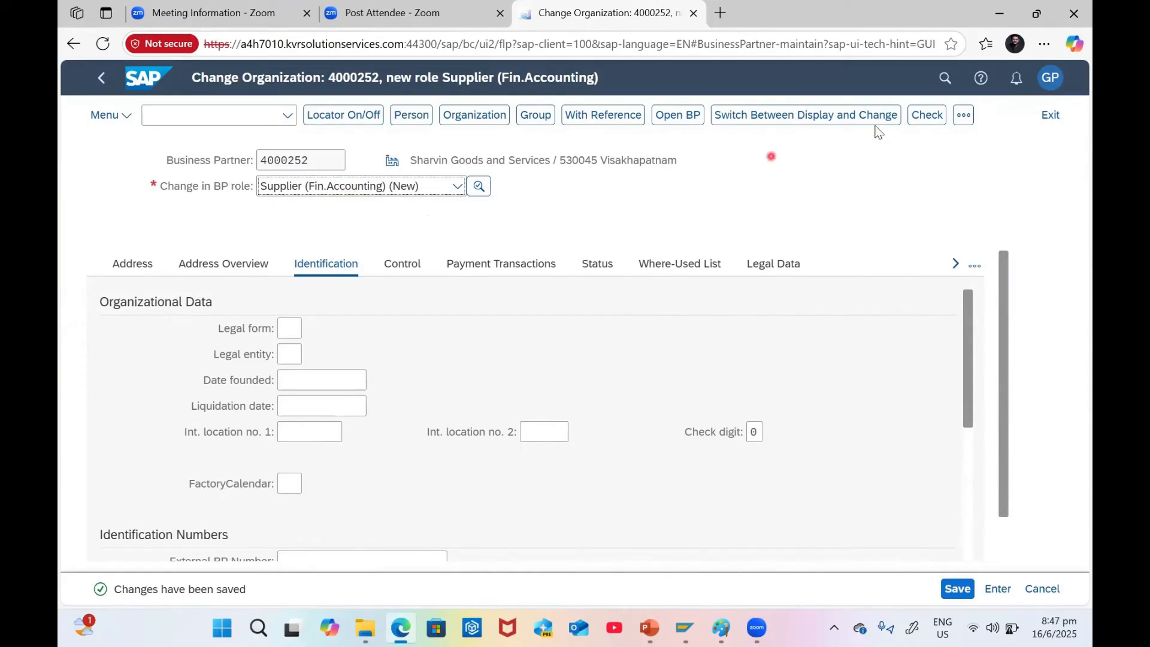
left_click(965, 116)
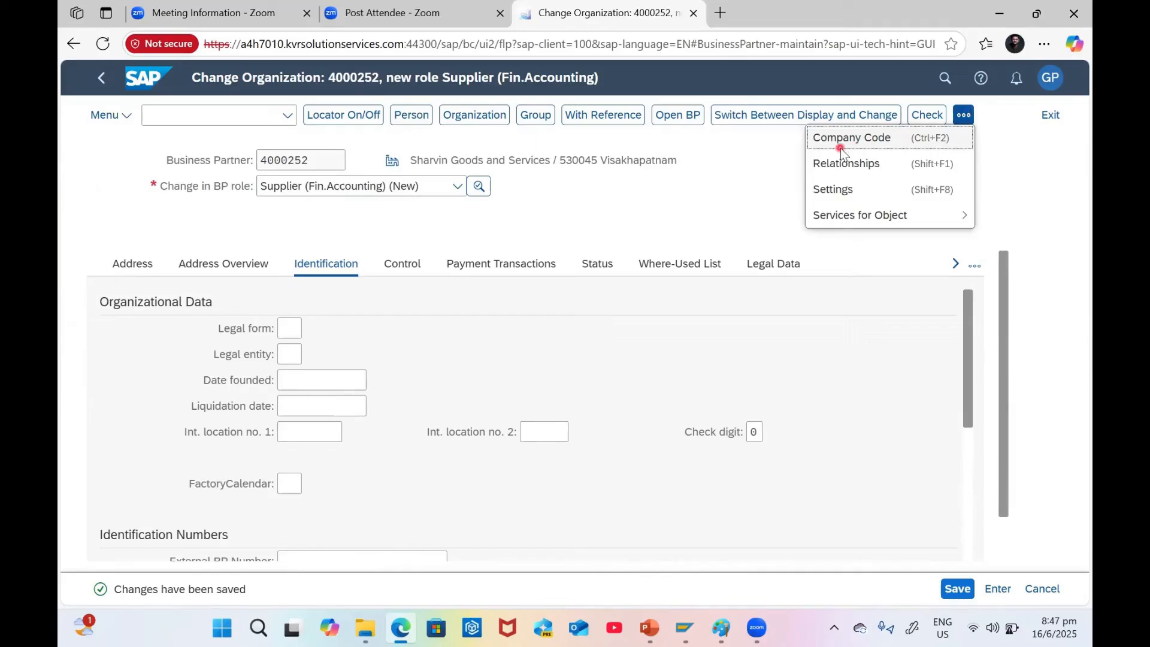
left_click(963, 115)
Assign company code NS12 to the supplier
left_click(964, 115)
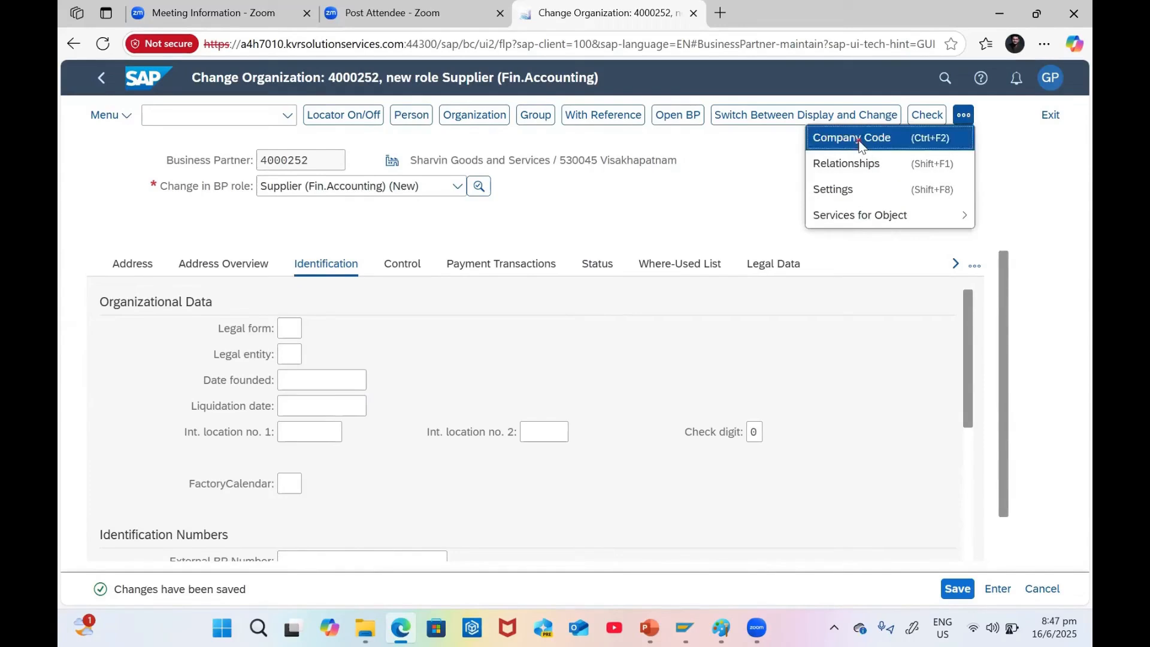
left_click(860, 143)
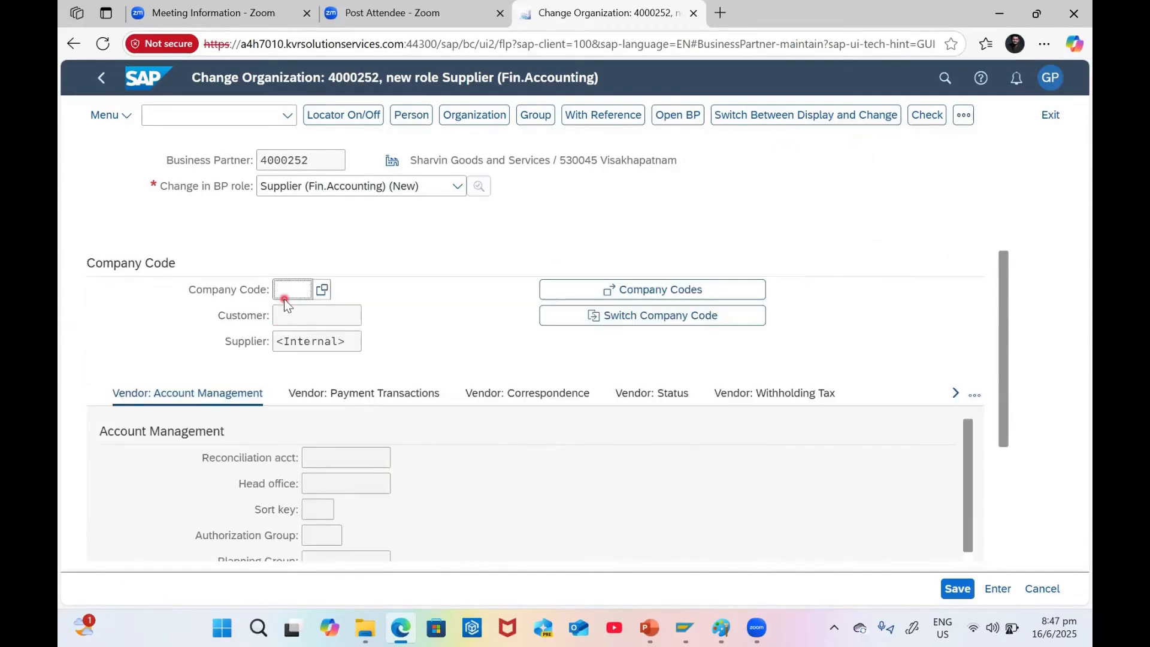
key("Caps_Lock")
type("NS")
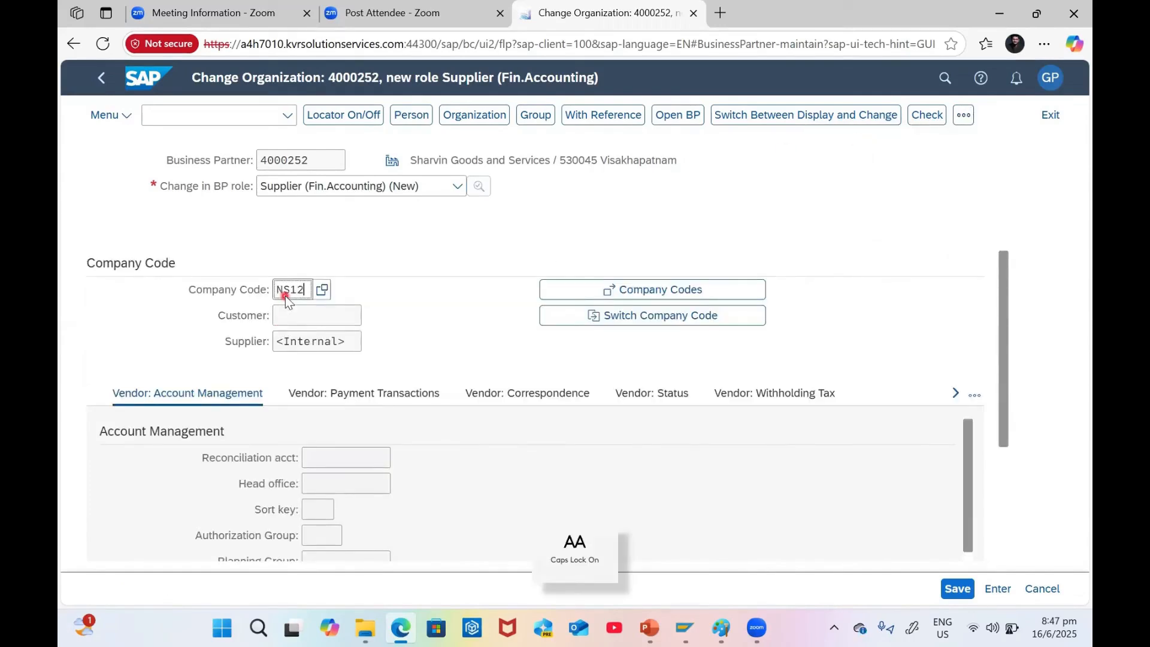
type("12")
key("Return")
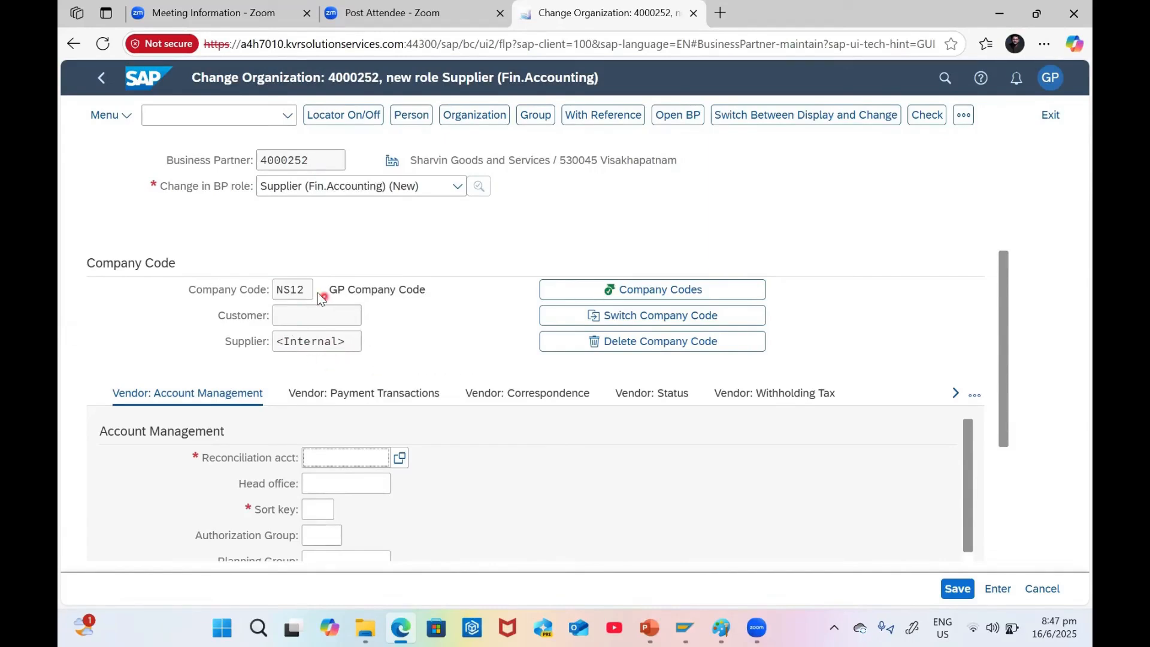
Set reconciliation account 160000 and sort key 001
scroll(353, 339, "down", 1)
type("16")
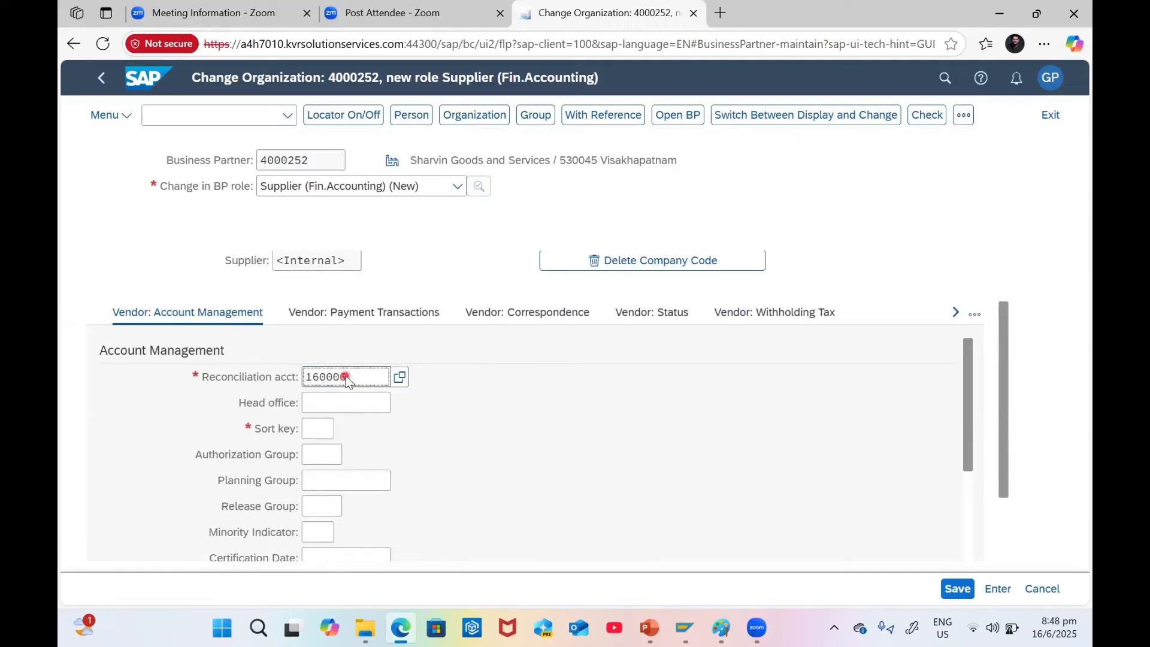
type("0000")
key("Return")
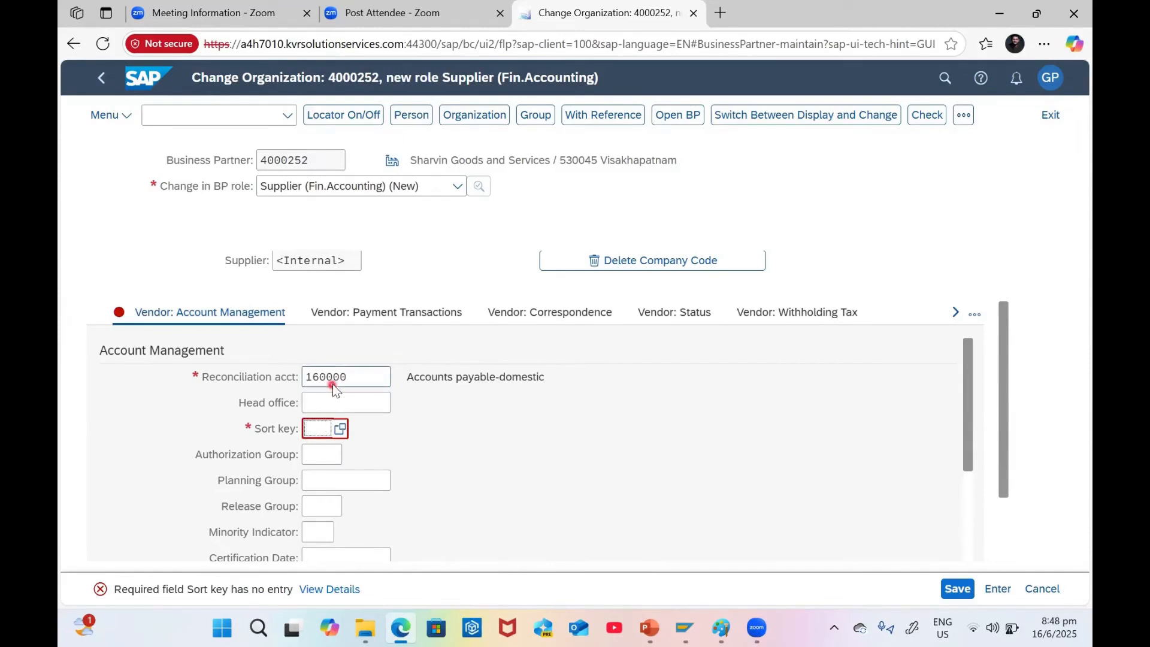
type("001")
key("Return")
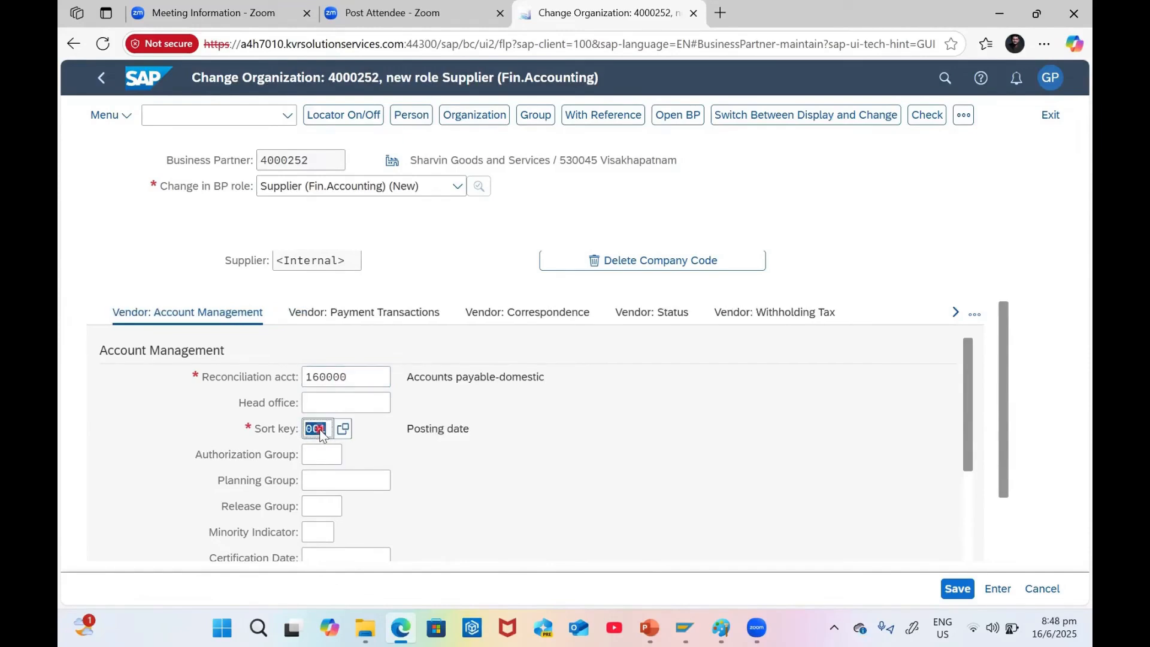
Review the Withholding Tax Code and Previous Account No. fields further down the company code data
scroll(369, 454, "down", 1)
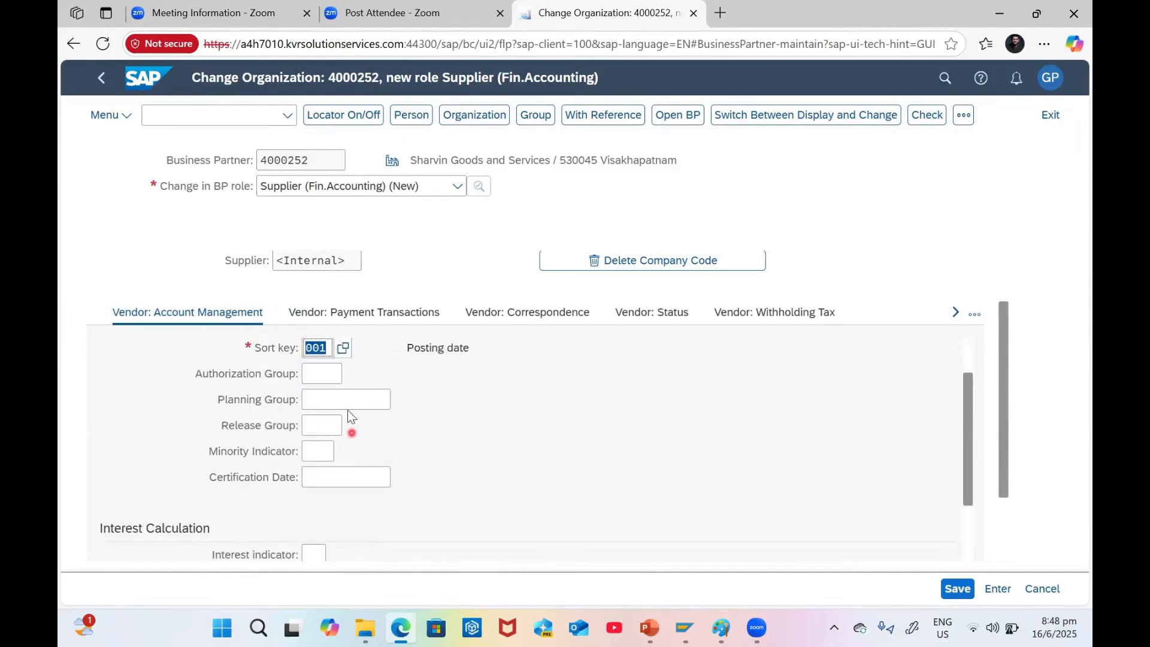
scroll(350, 412, "down", 2)
scroll(348, 408, "down", 3)
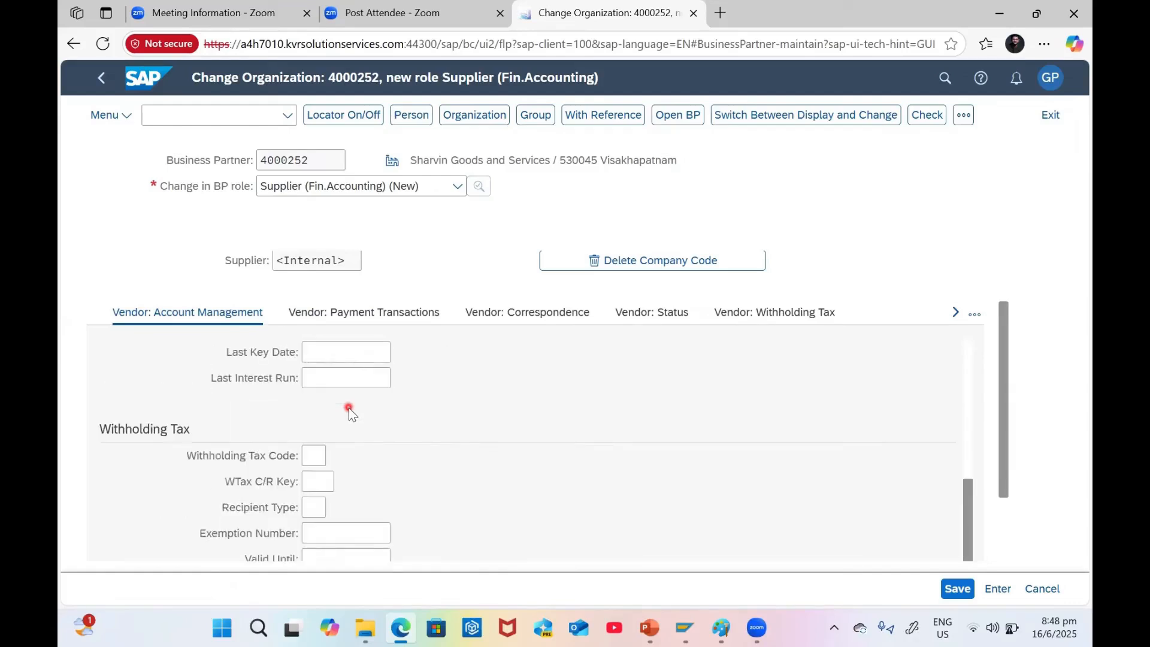
left_click(315, 381)
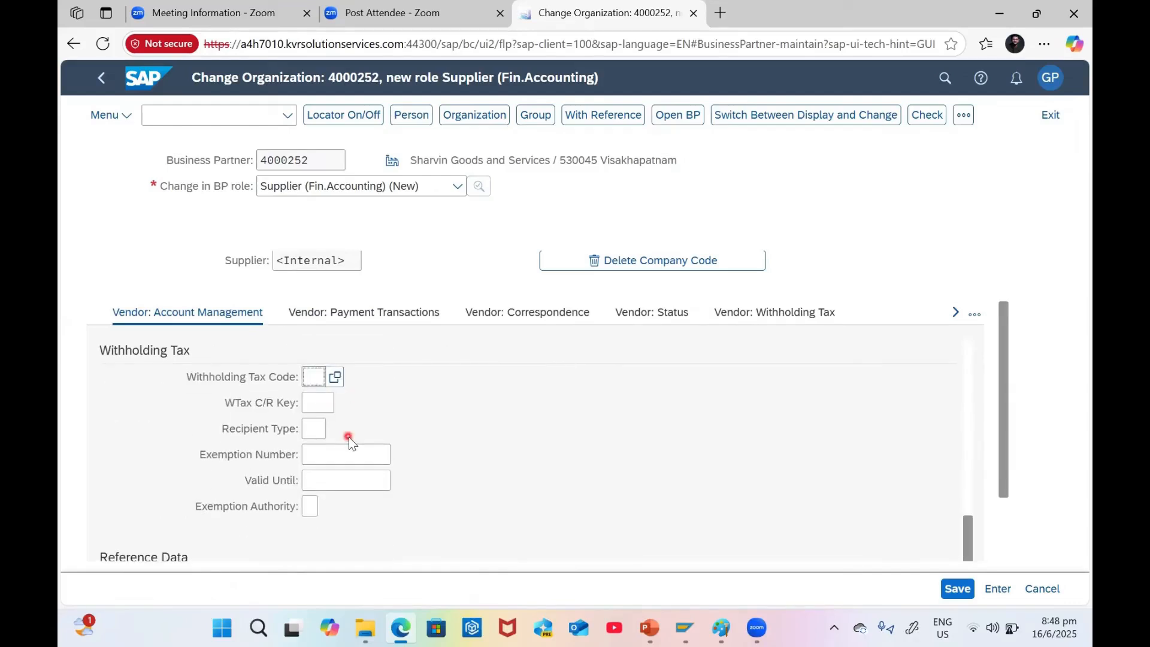
scroll(360, 432, "down", 2)
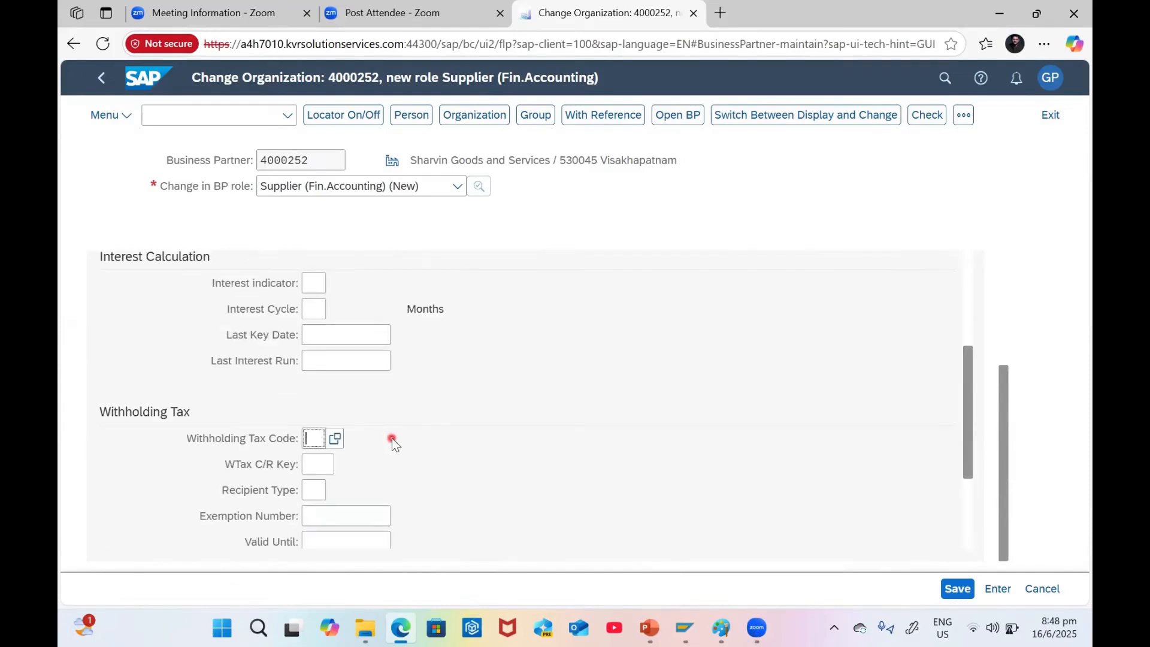
scroll(391, 439, "down", 2)
left_click(350, 489)
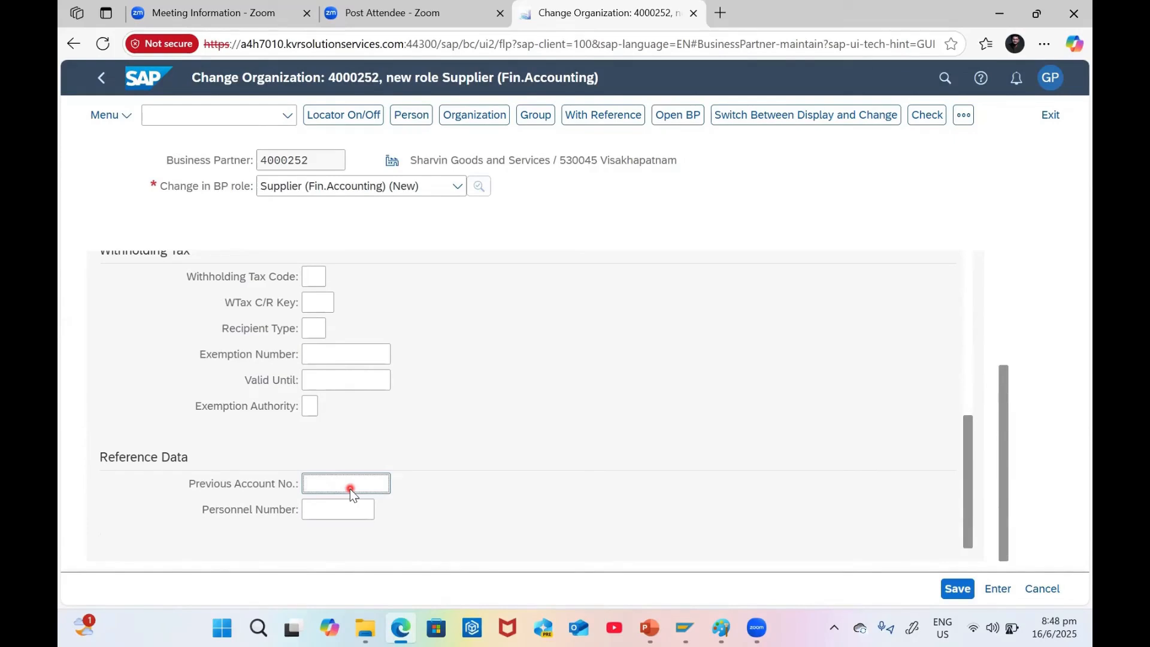
scroll(466, 440, "up", 6)
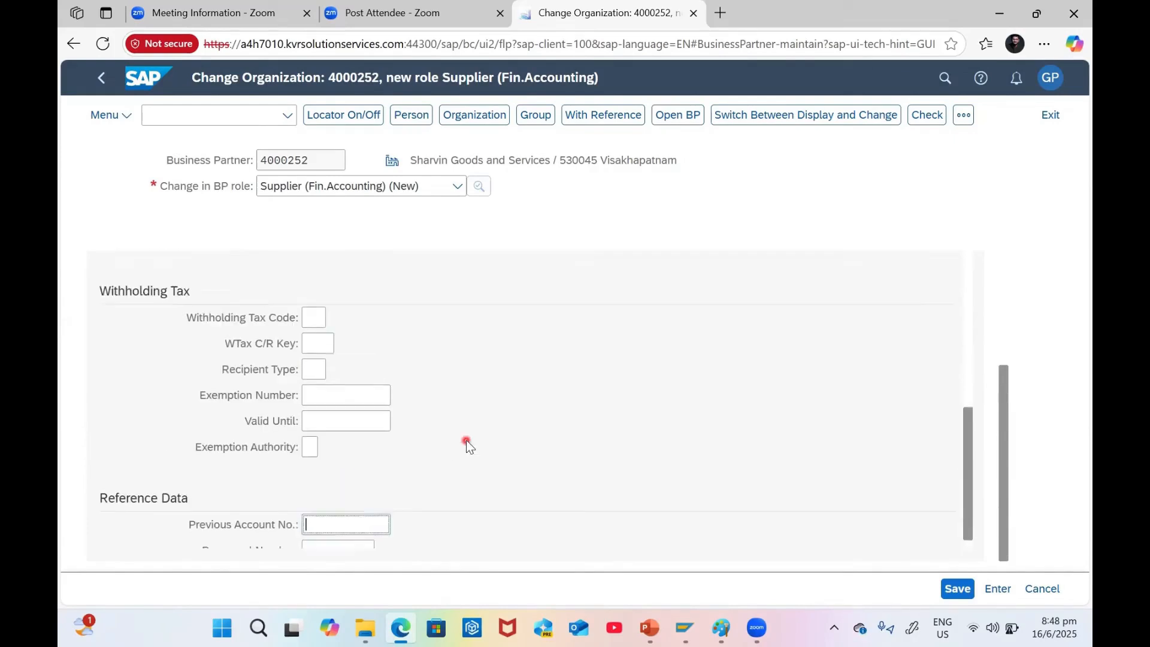
scroll(412, 315, "up", 5)
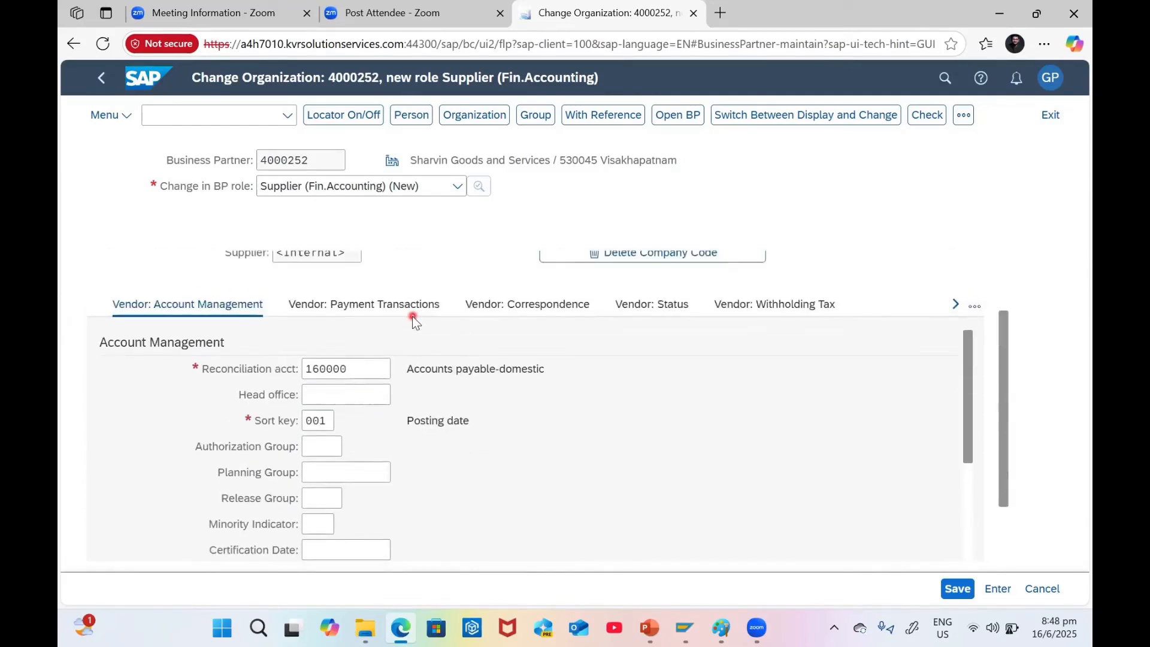
Set the supplier's terms of payment to G002 in the payment transaction data
left_click(385, 393)
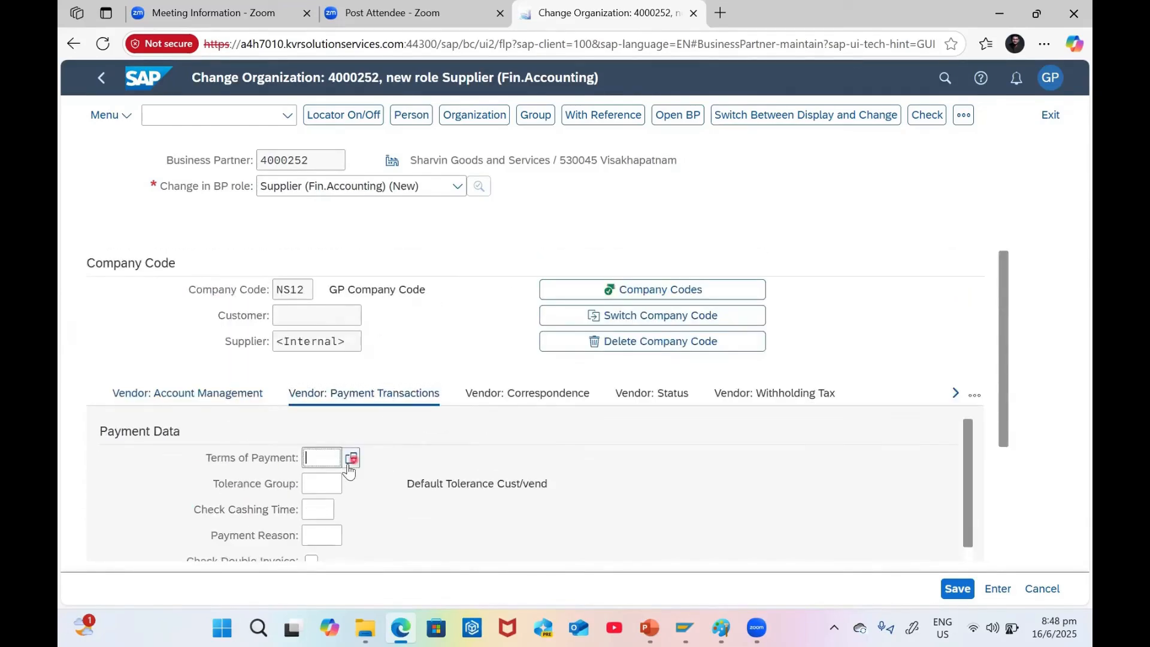
key("BackSpace")
type("G002")
key("Return")
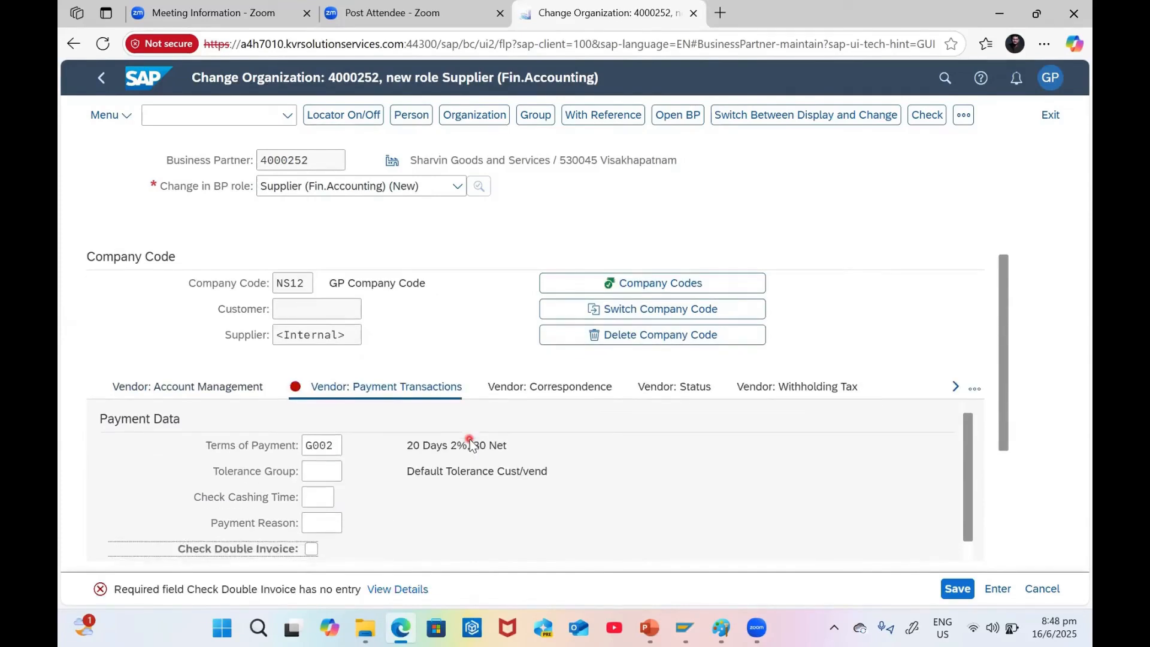
Tick Check Double Invoice for company code NS12 and run the data check, which flags the missing address language
scroll(429, 451, "down", 3)
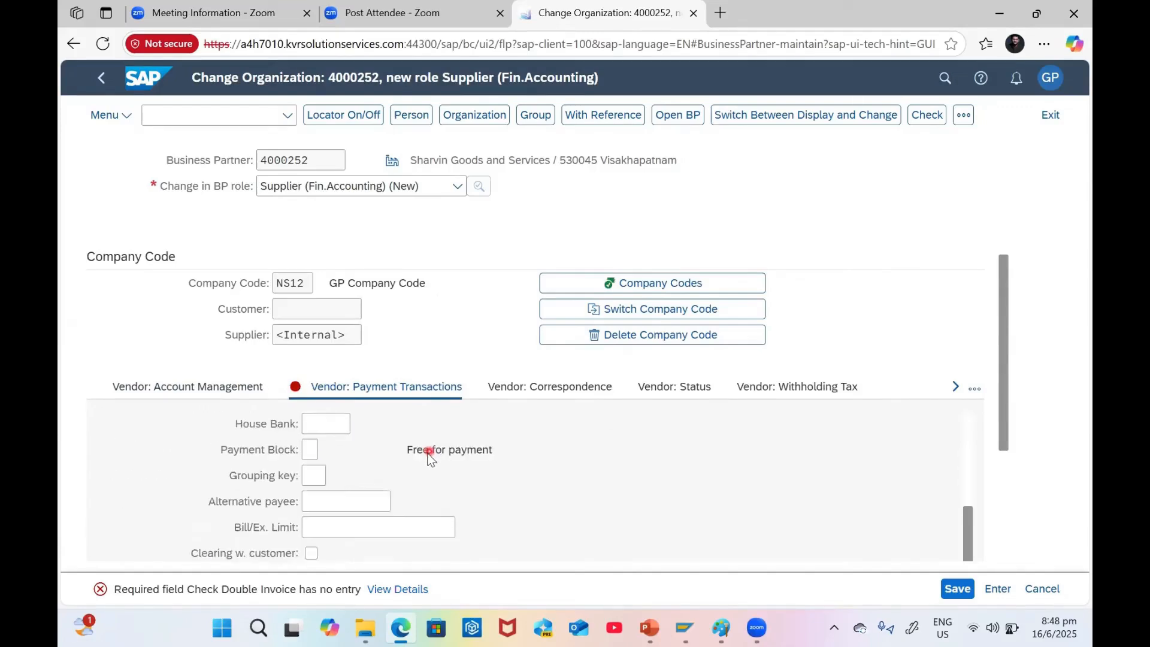
scroll(429, 453, "up", 5)
scroll(364, 490, "down", 1)
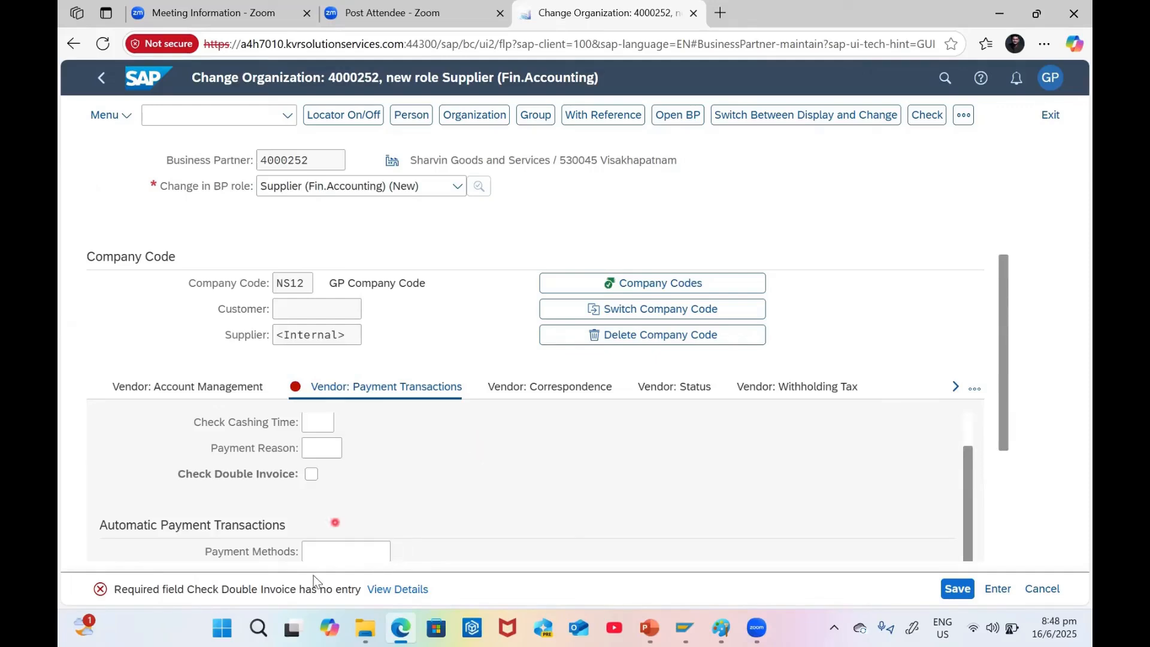
left_click(397, 456)
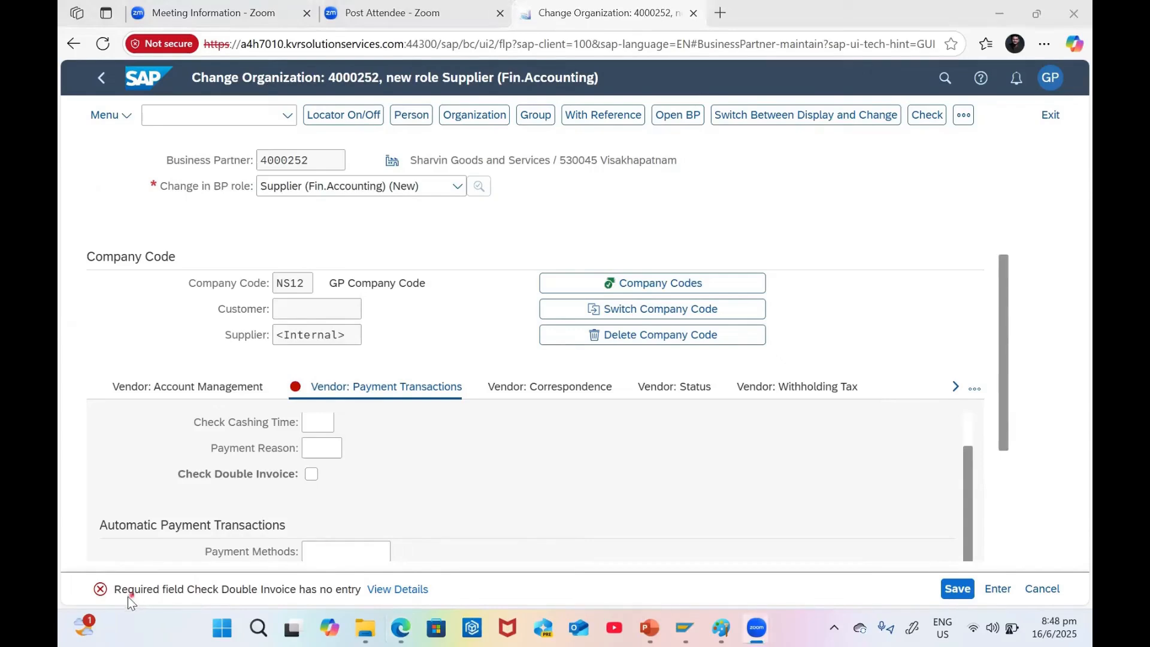
left_click(310, 473)
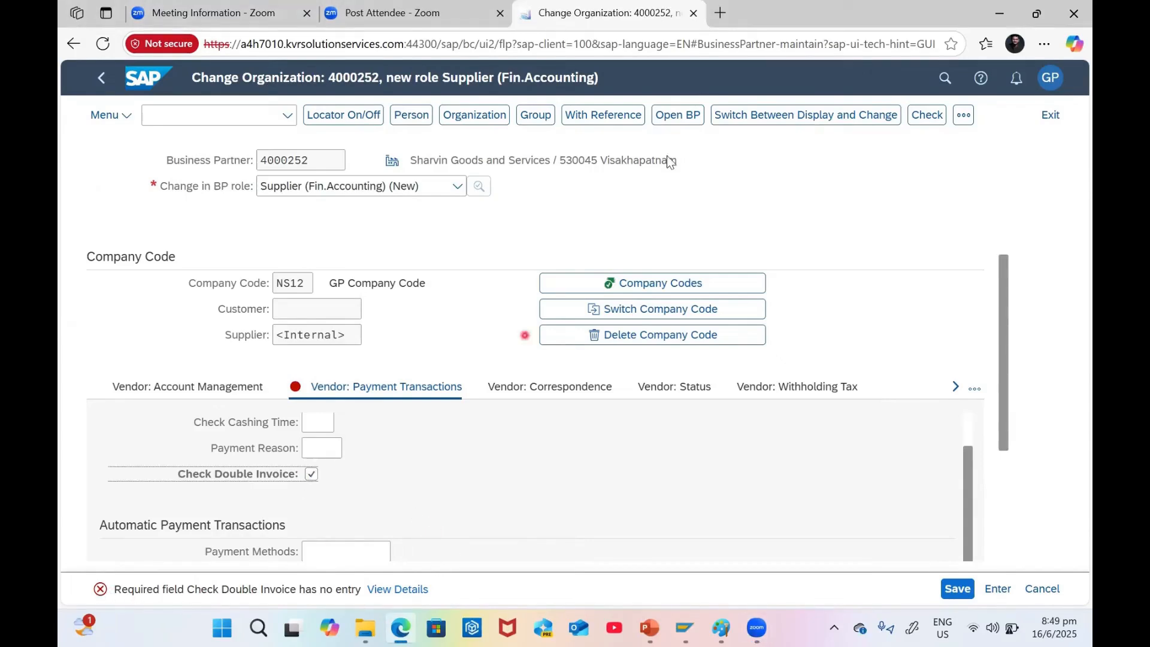
left_click(930, 115)
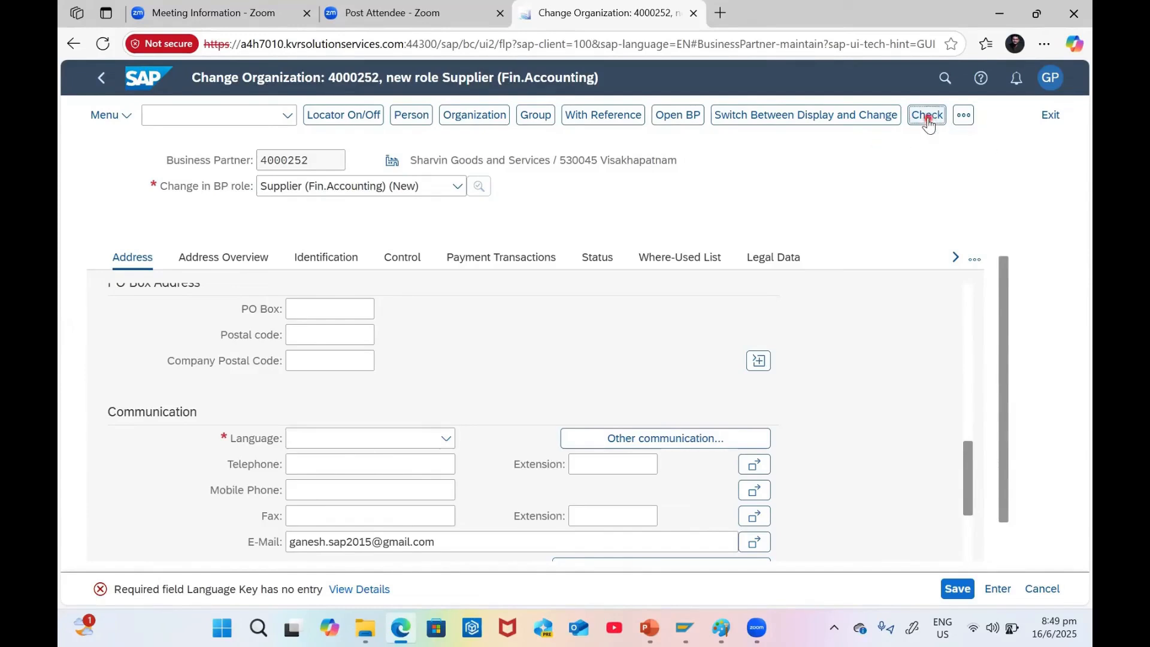
Set the address communication language to English and re-check the data error-free
left_click(339, 440)
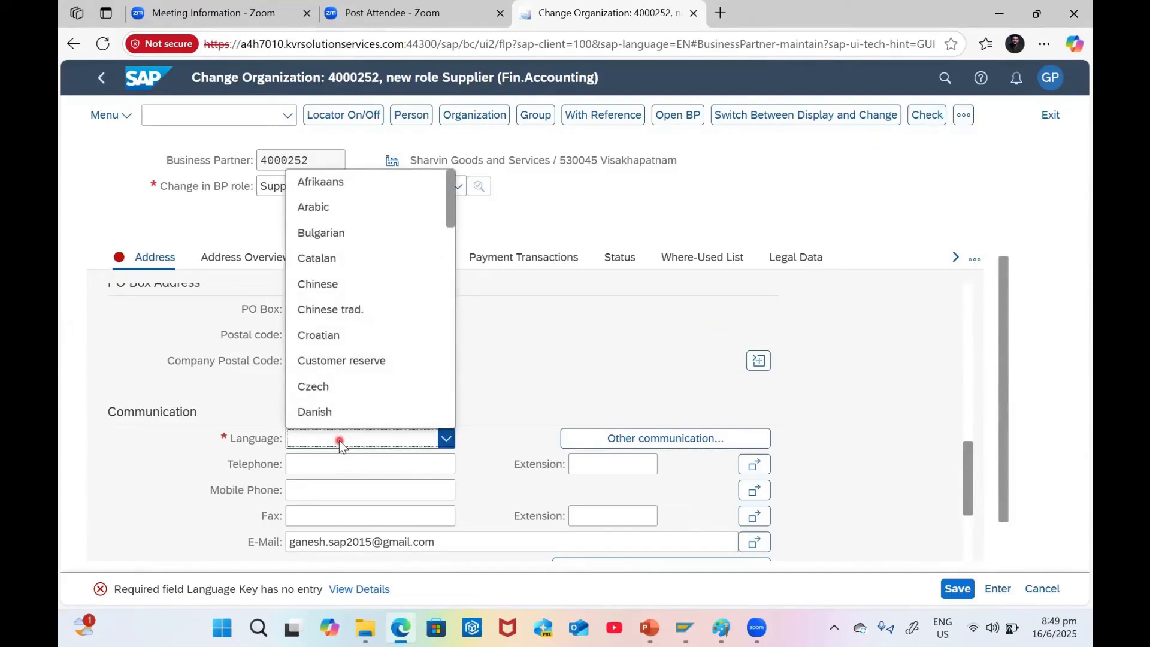
type("English")
key("Return")
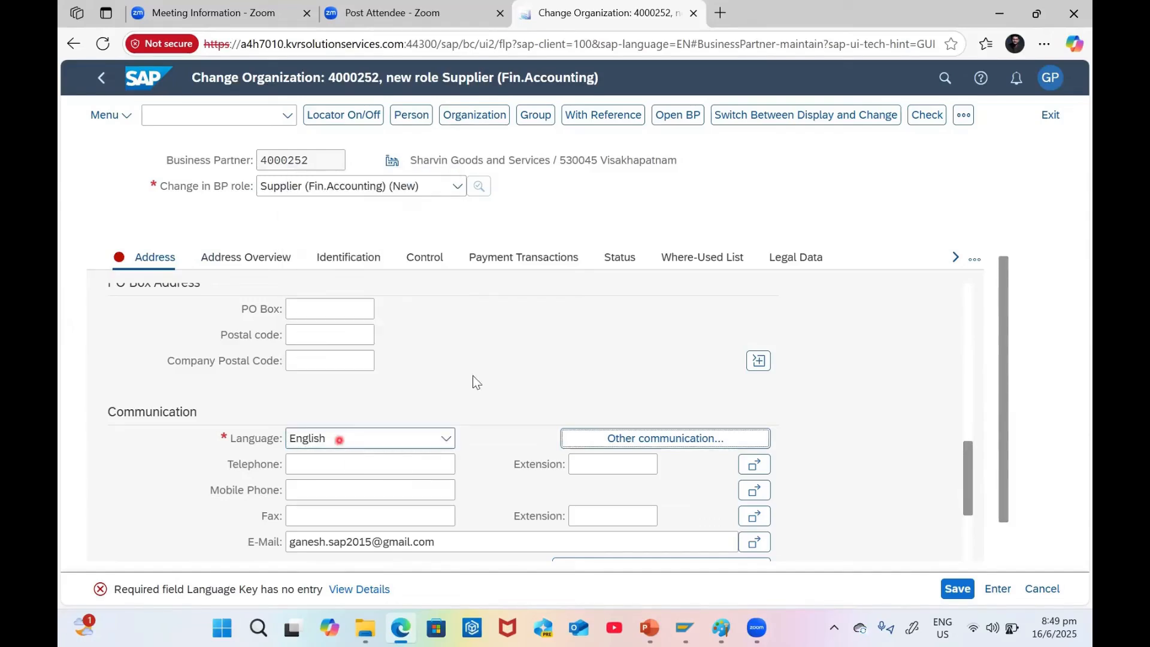
left_click(928, 120)
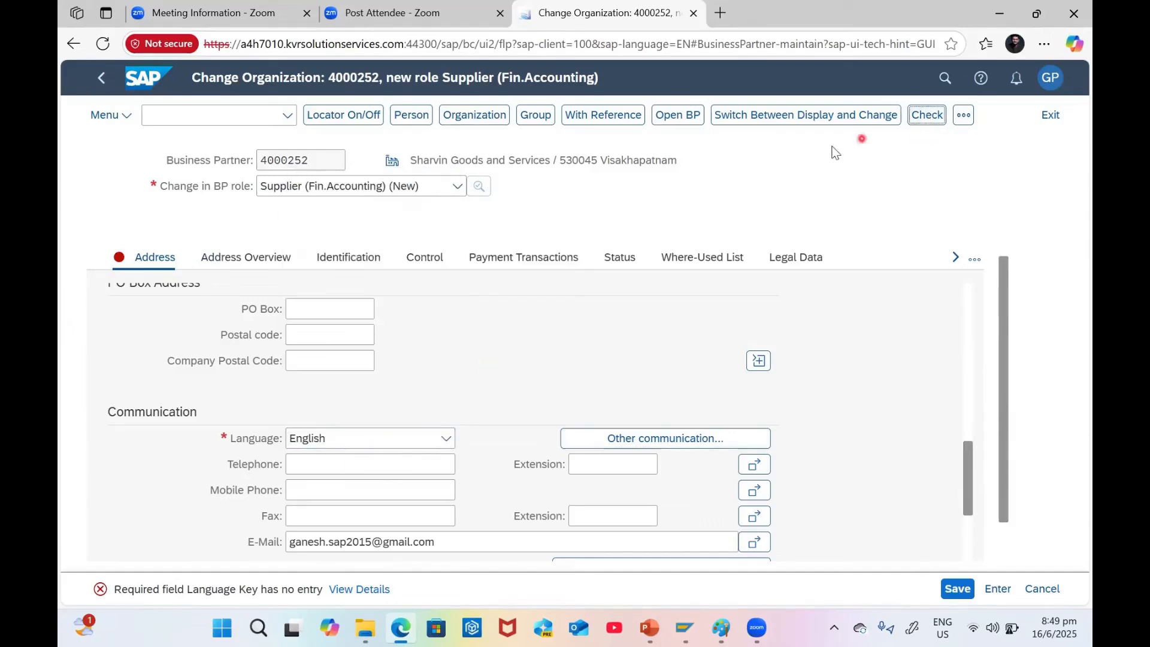
Go to the Identification control parameters and open the business partner type list
scroll(528, 413, "down", 5)
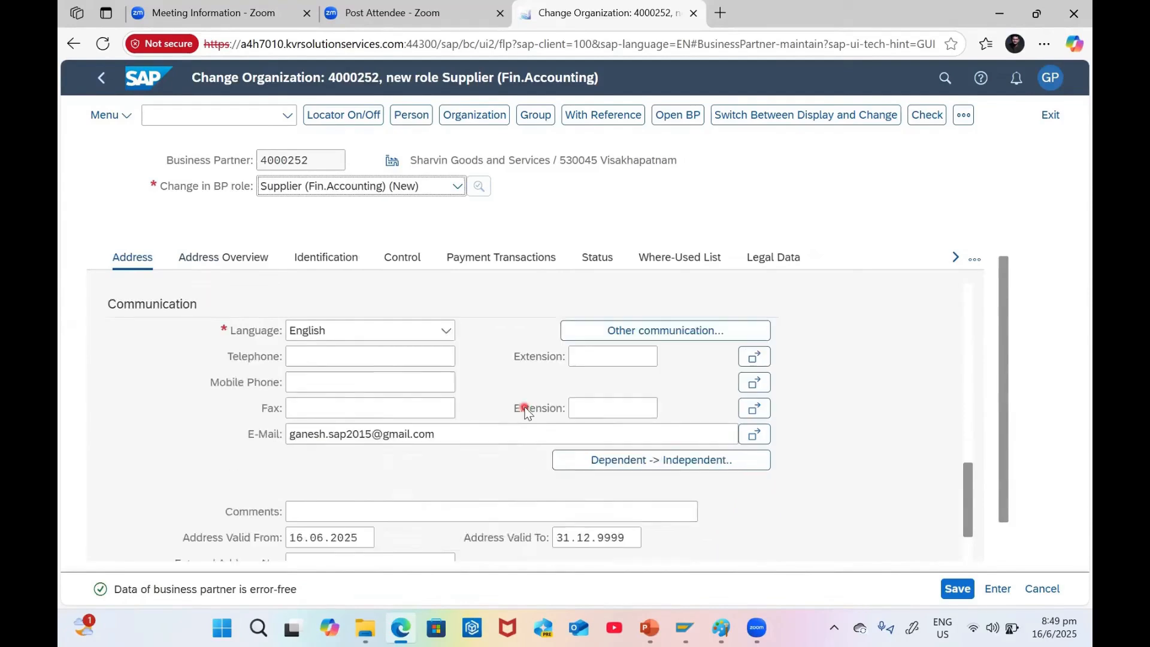
scroll(533, 418, "up", 6)
scroll(530, 414, "up", 6)
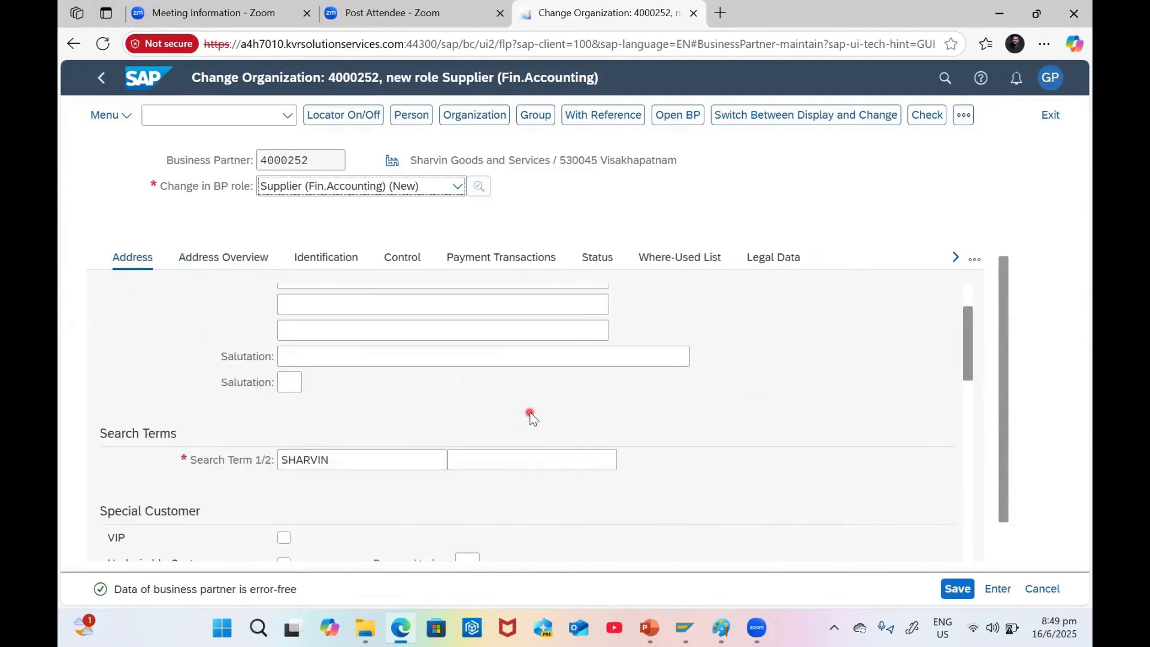
left_click(321, 270)
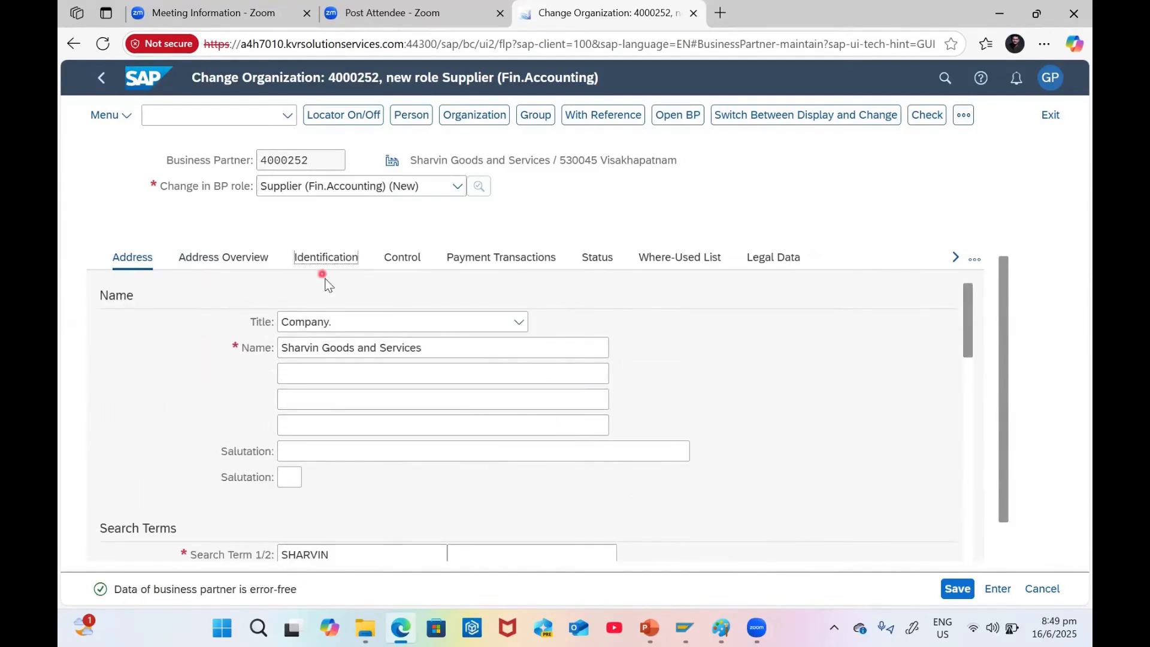
left_click(390, 263)
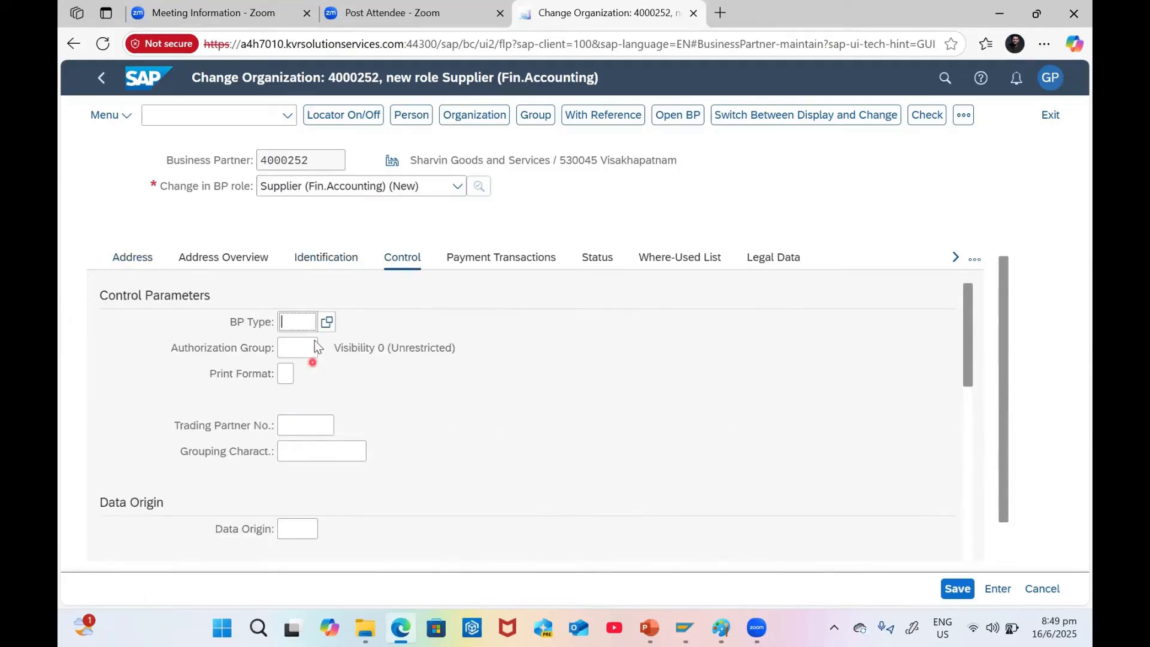
left_click(327, 321)
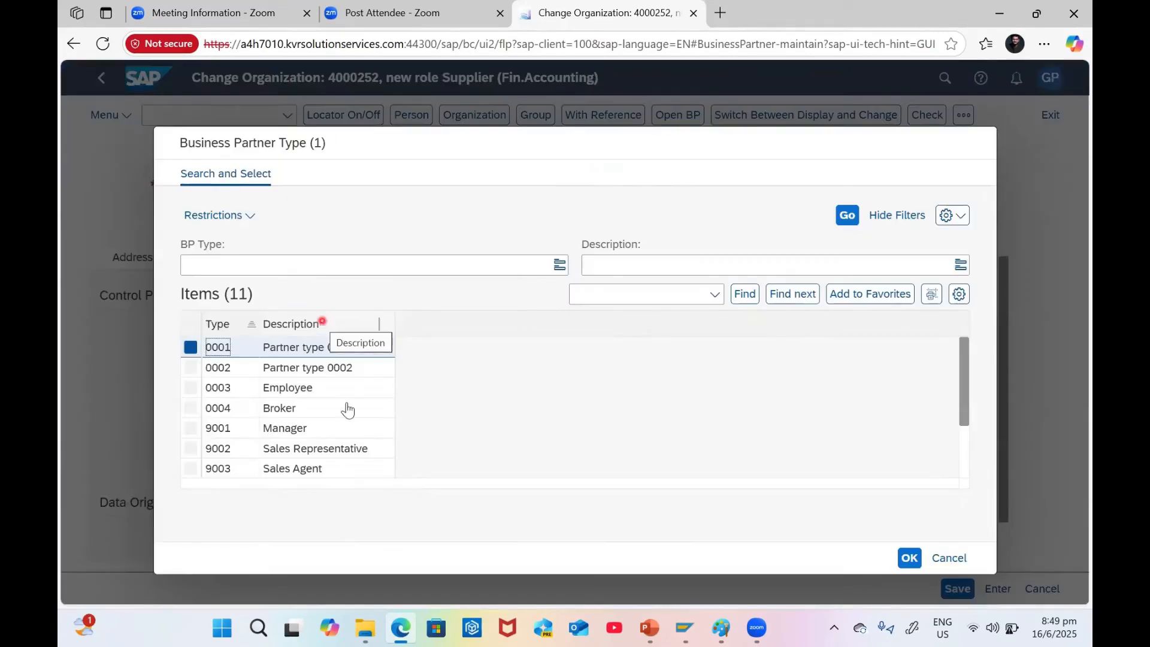
Choose BP type 0001 (Partner type 0001) from the list of 11 business partner types
scroll(400, 412, "down", 3)
scroll(400, 412, "up", 2)
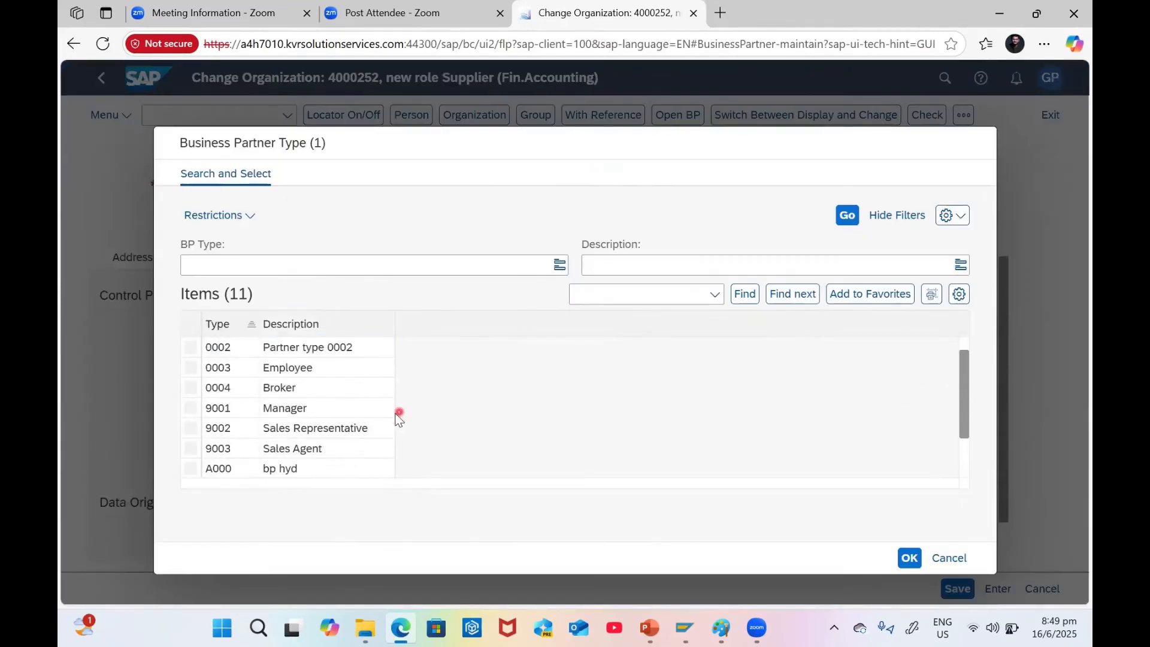
scroll(400, 412, "down", 3)
scroll(349, 468, "up", 4)
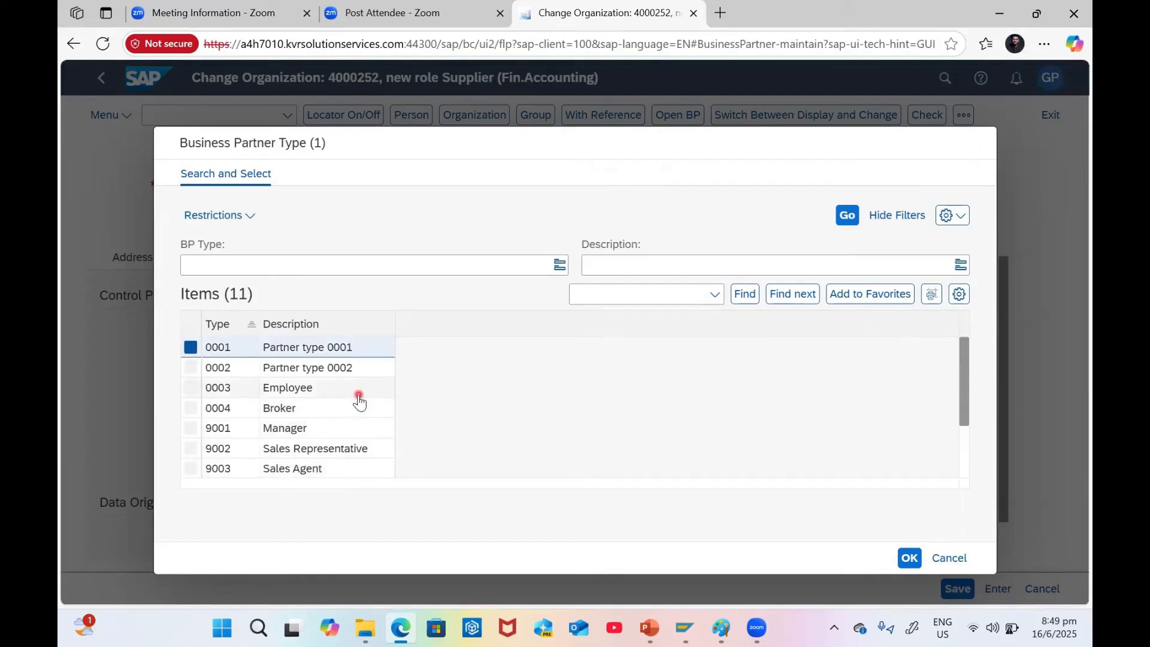
scroll(359, 404, "down", 3)
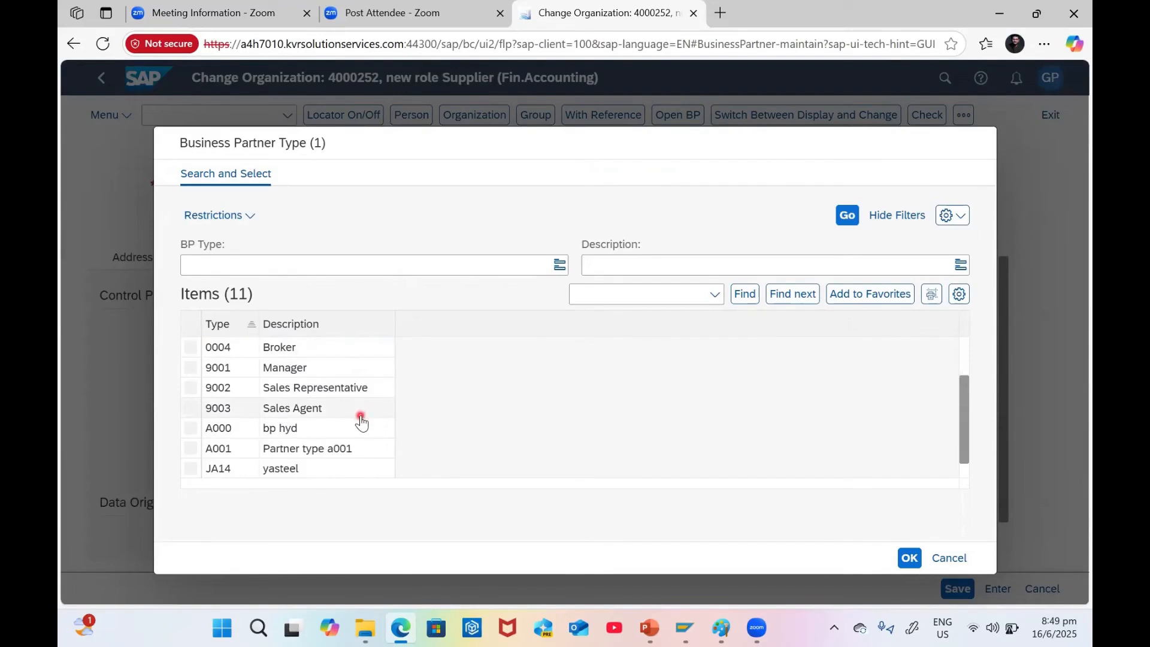
scroll(359, 434, "down", 1)
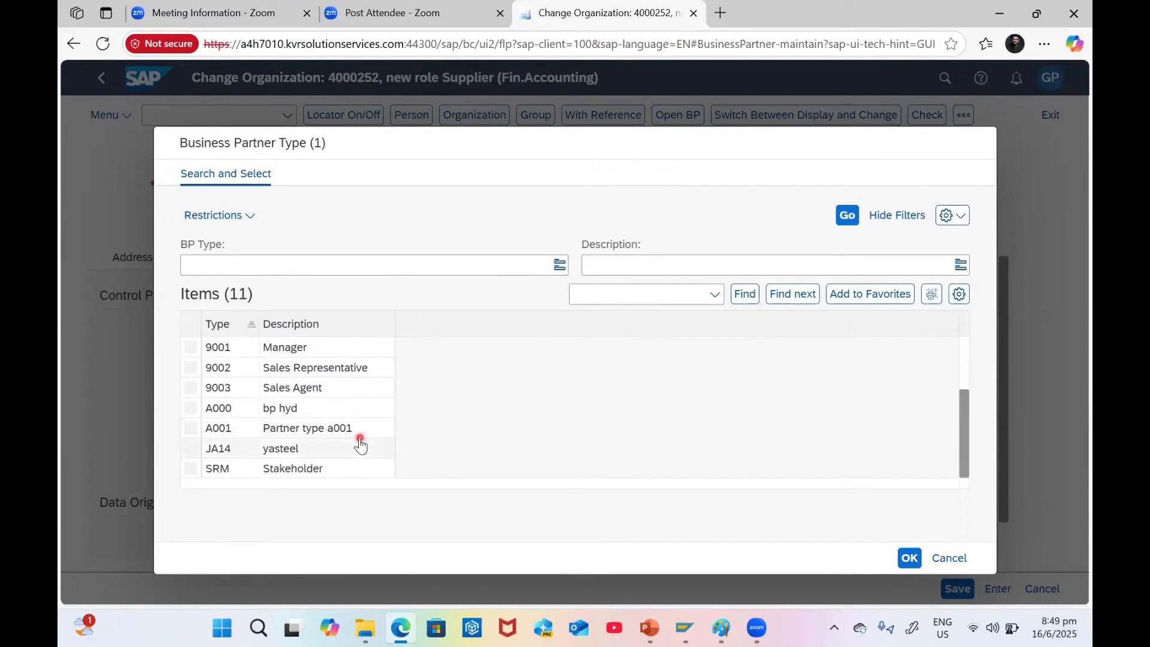
scroll(360, 446, "up", 4)
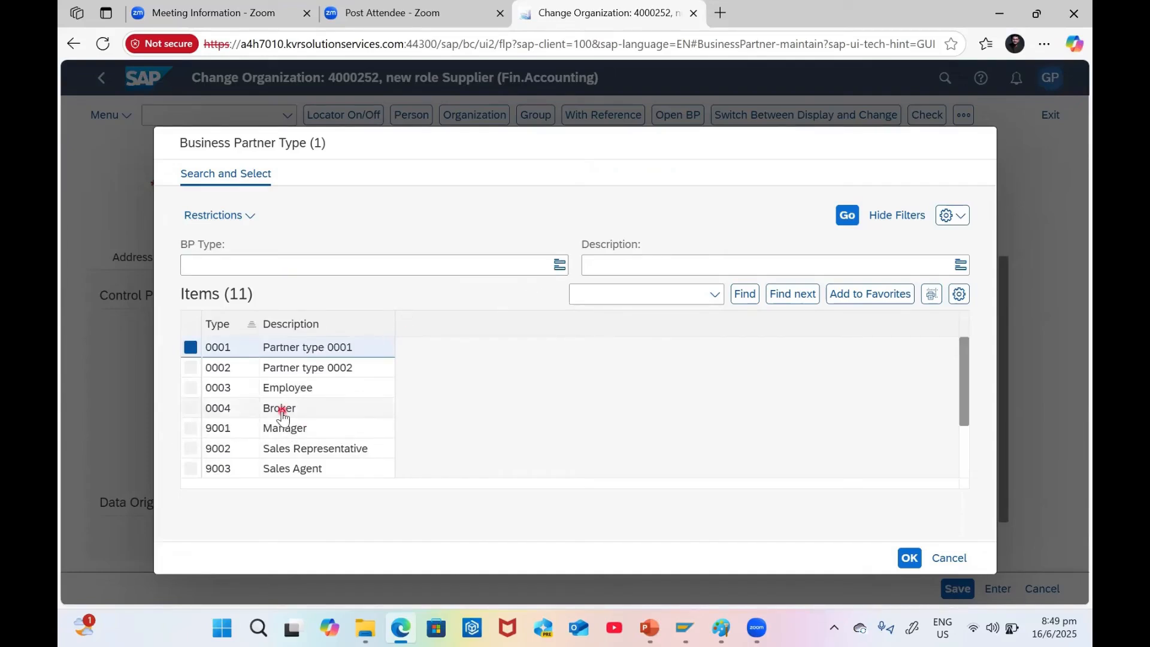
double_click(316, 347)
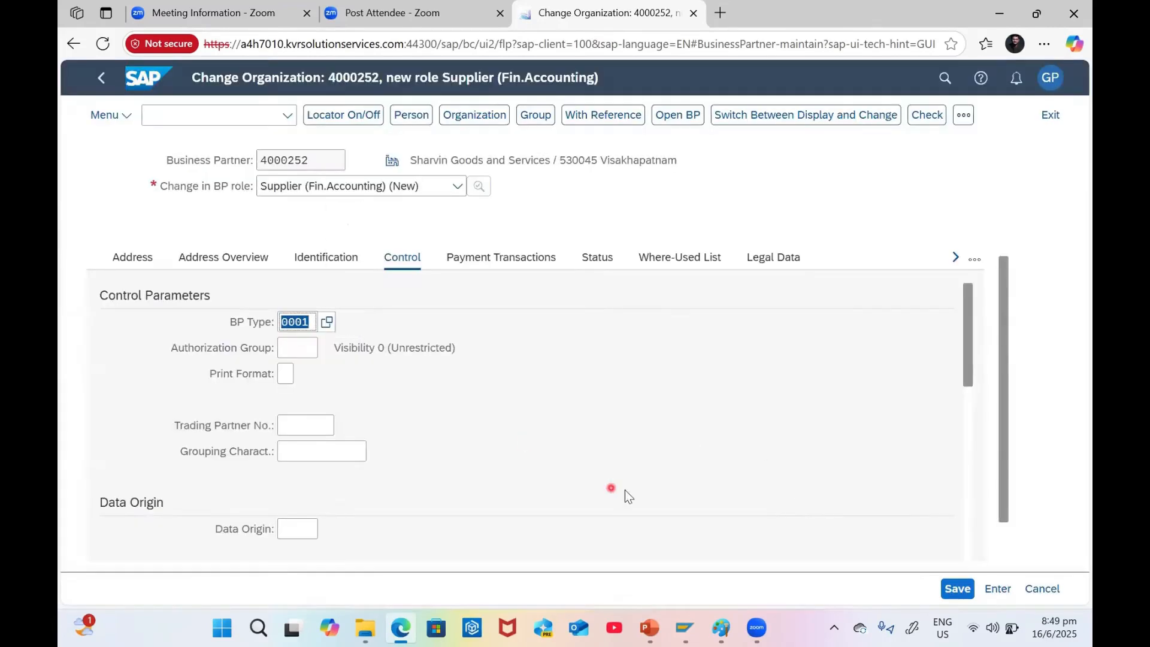
Re-check the data and acknowledge the 'Business partner type was changed' information message
left_click(933, 114)
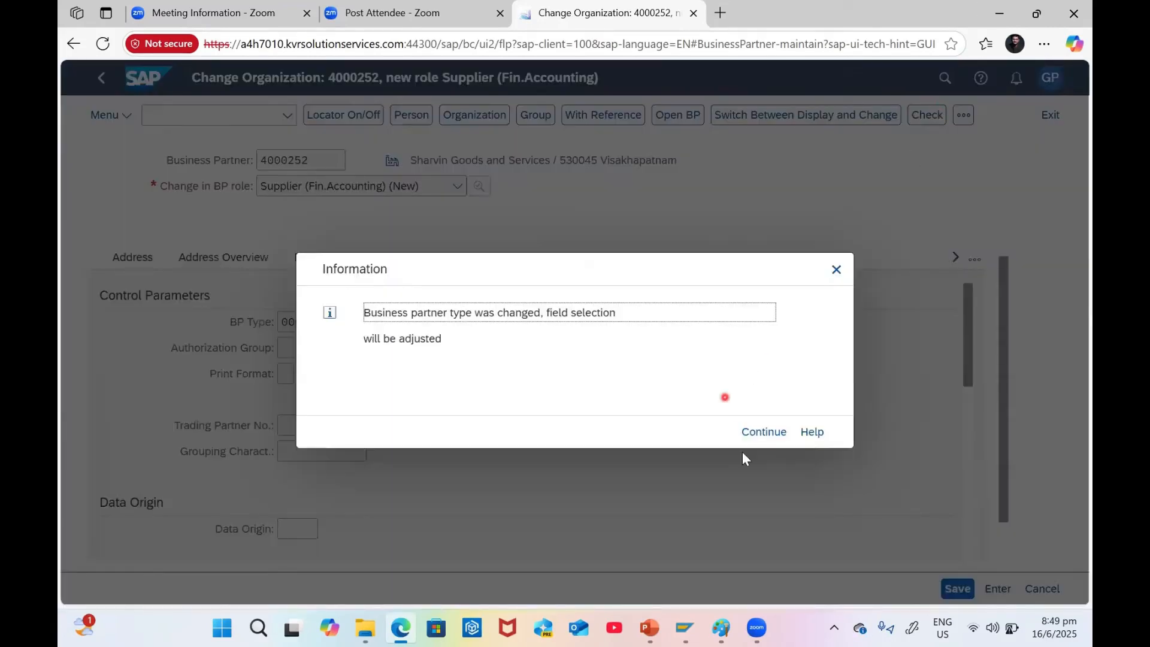
left_click(748, 435)
left_click(764, 431)
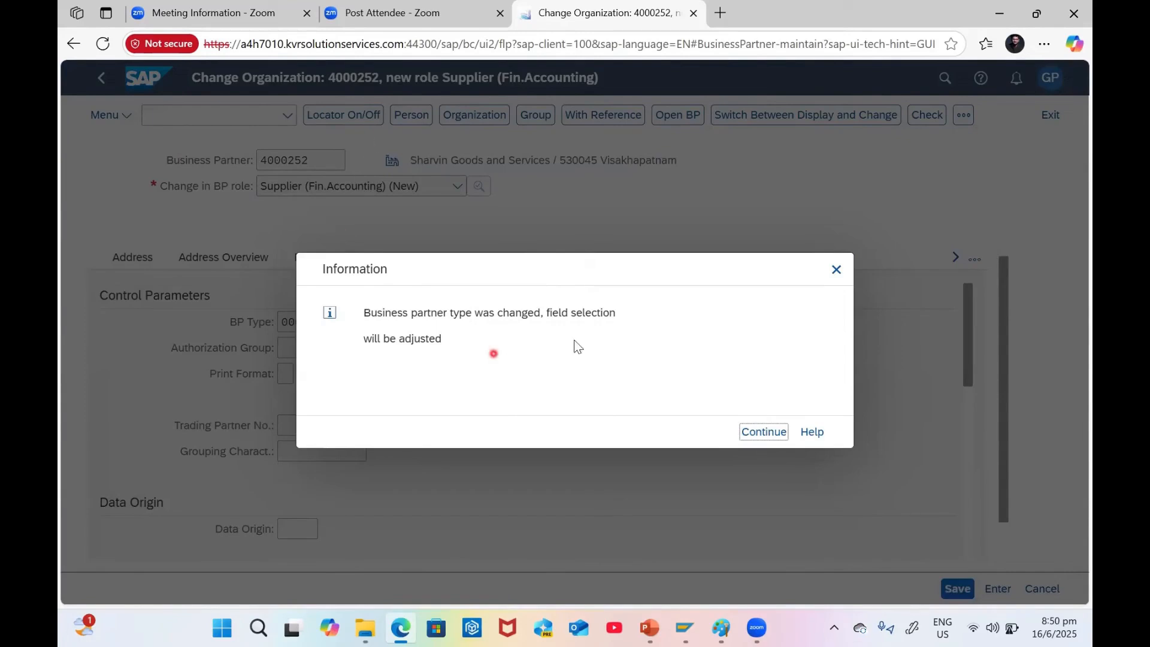
left_click(752, 427)
left_click(308, 321)
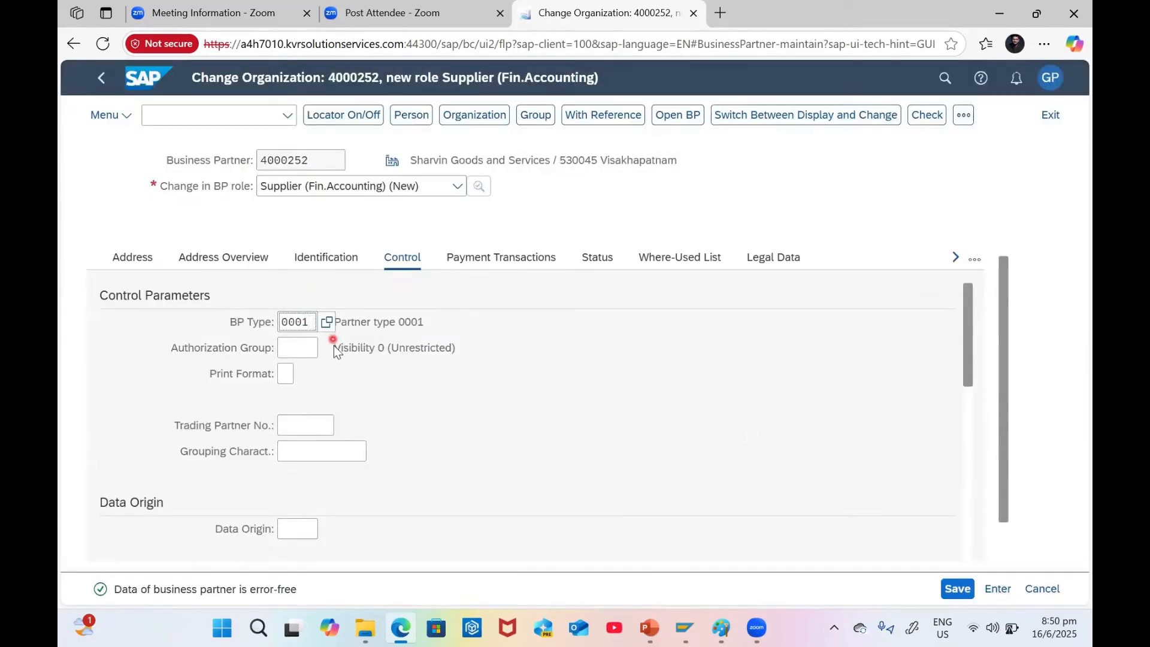
Save the Supplier (Fin.Accounting) role changes with BP type 0001
scroll(407, 482, "down", 4)
scroll(359, 446, "up", 4)
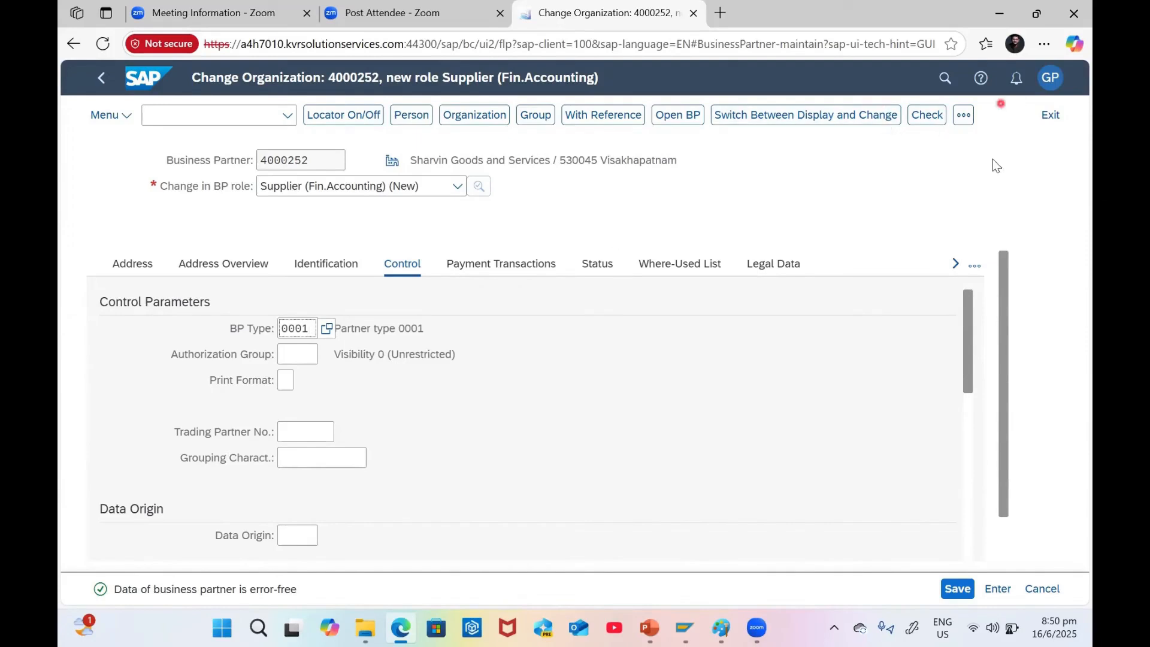
left_click(960, 591)
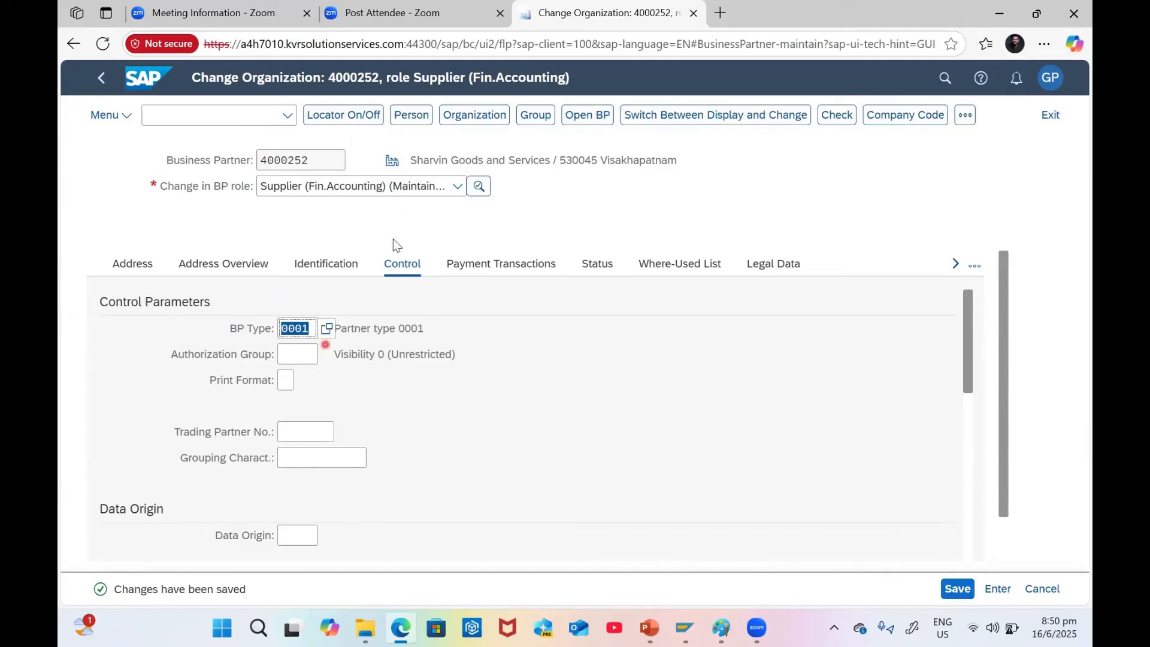
Switch the partner to the Supplier (pur.accounting) role and open its Purchasing data for organization NS12
left_click(398, 187)
left_click(343, 286)
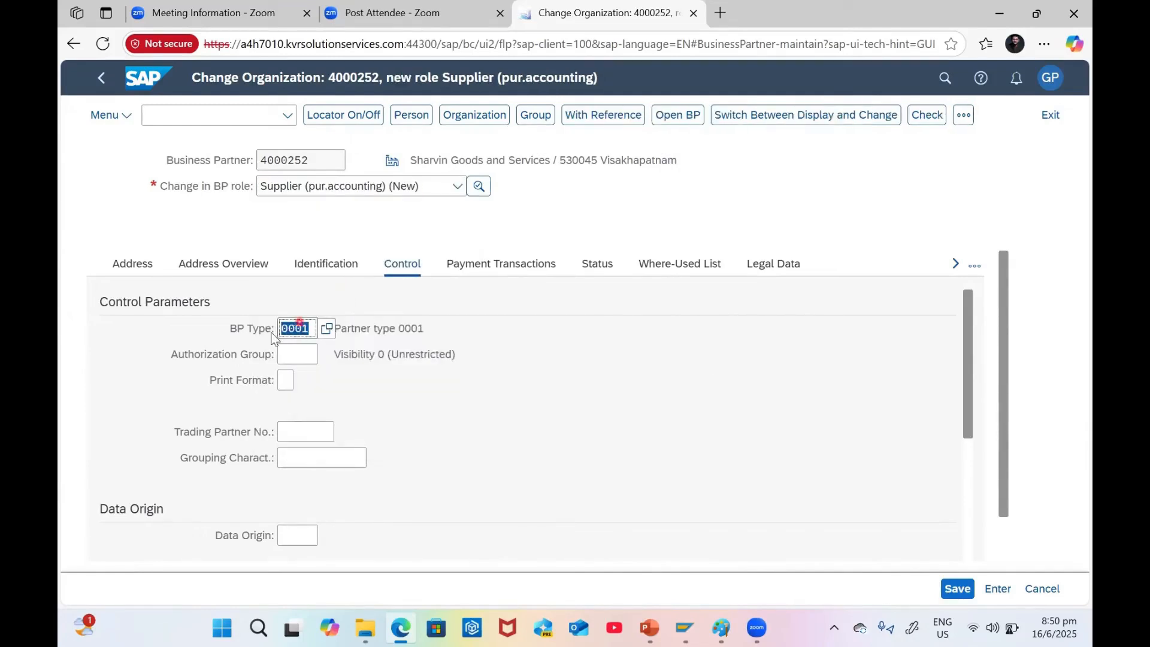
left_click(962, 117)
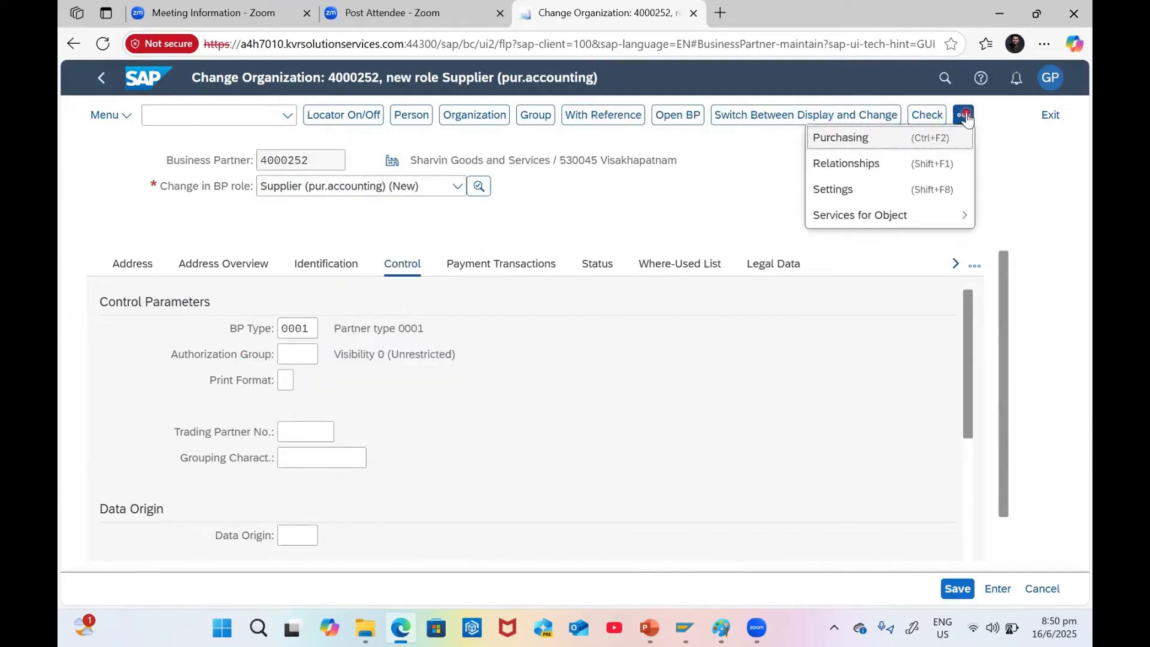
left_click(839, 139)
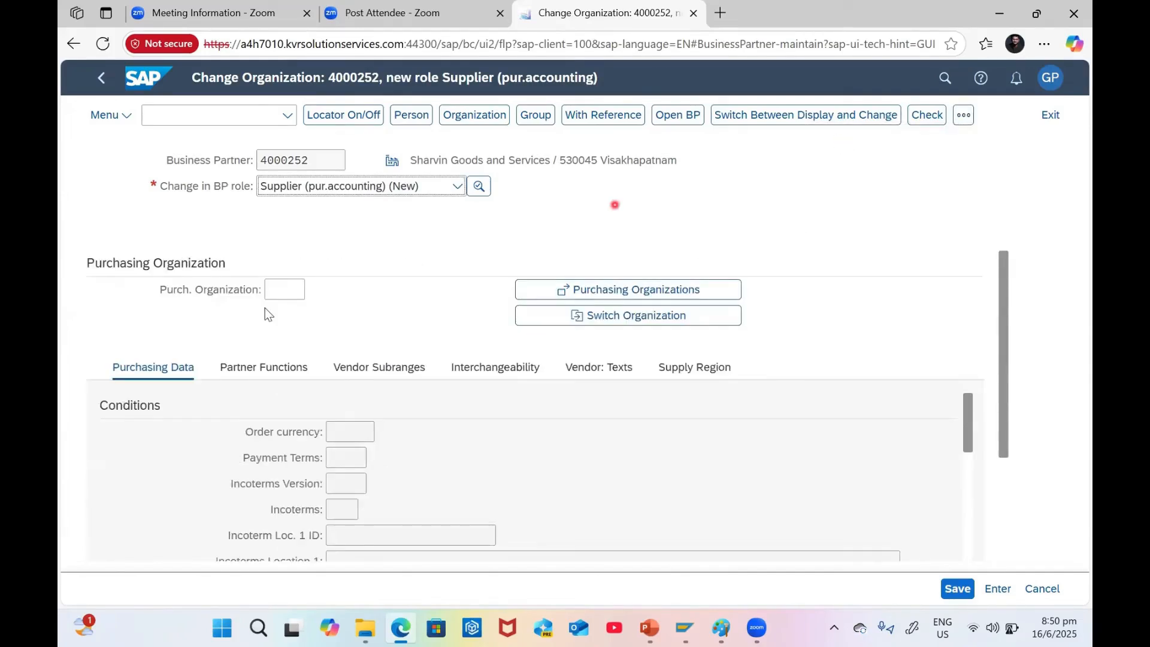
left_click(284, 293)
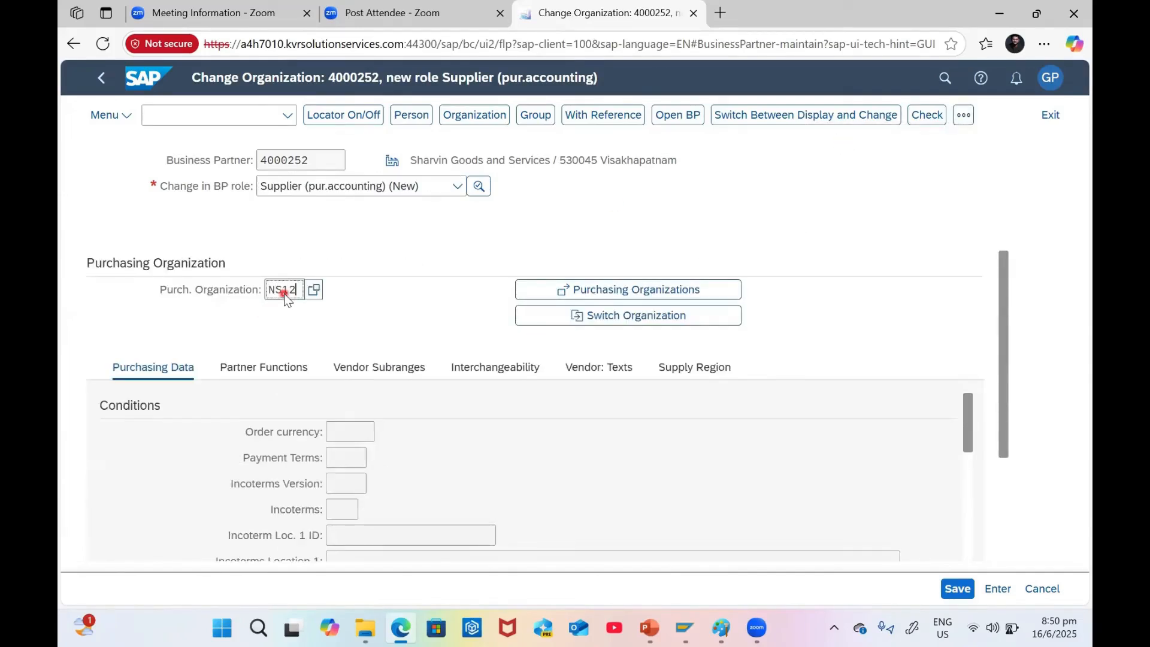
Enter purchasing organization NS12, order currency INR, payment terms G002 and purchasing group 001
key("Return")
left_click(354, 461)
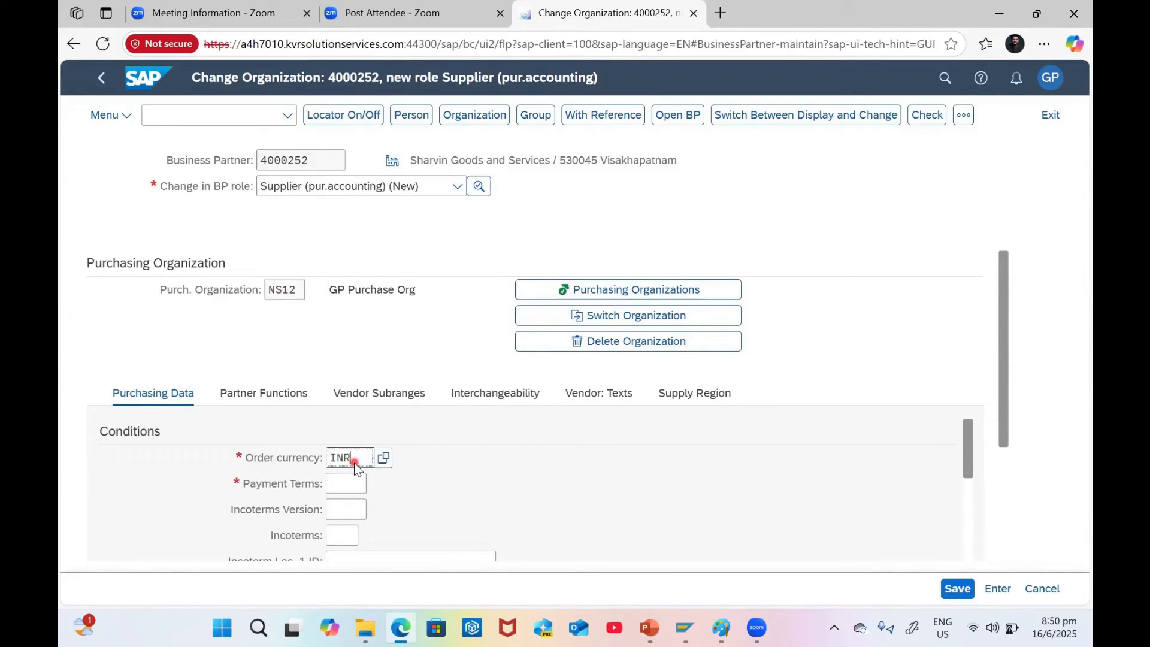
key("Return")
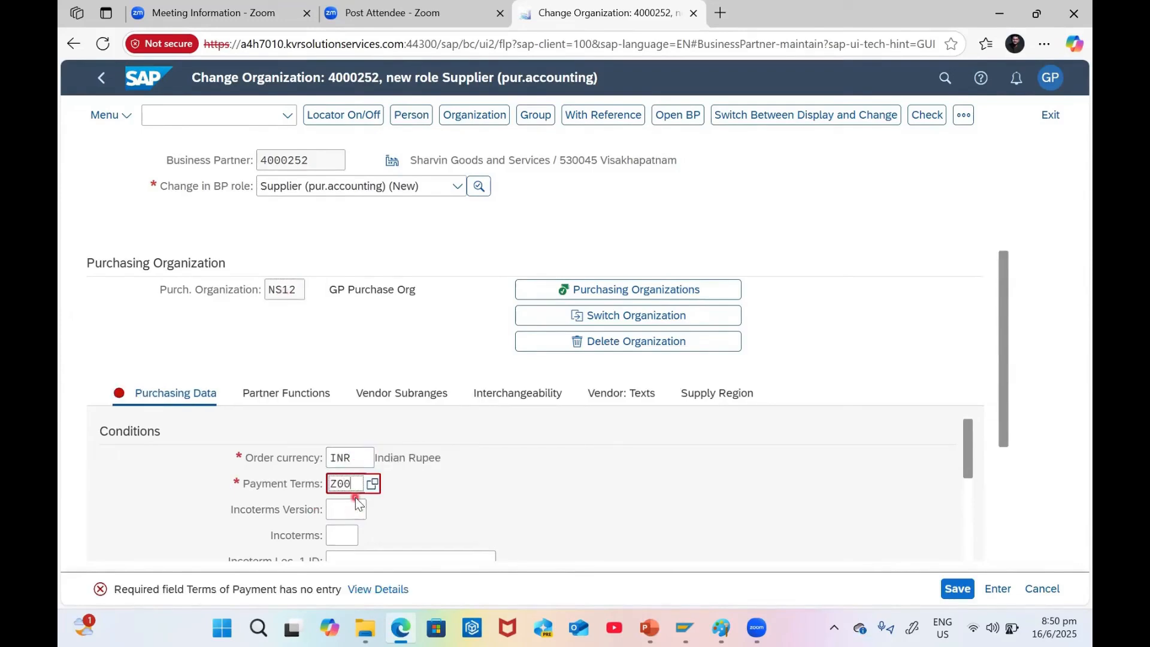
type("Z003")
key("Return")
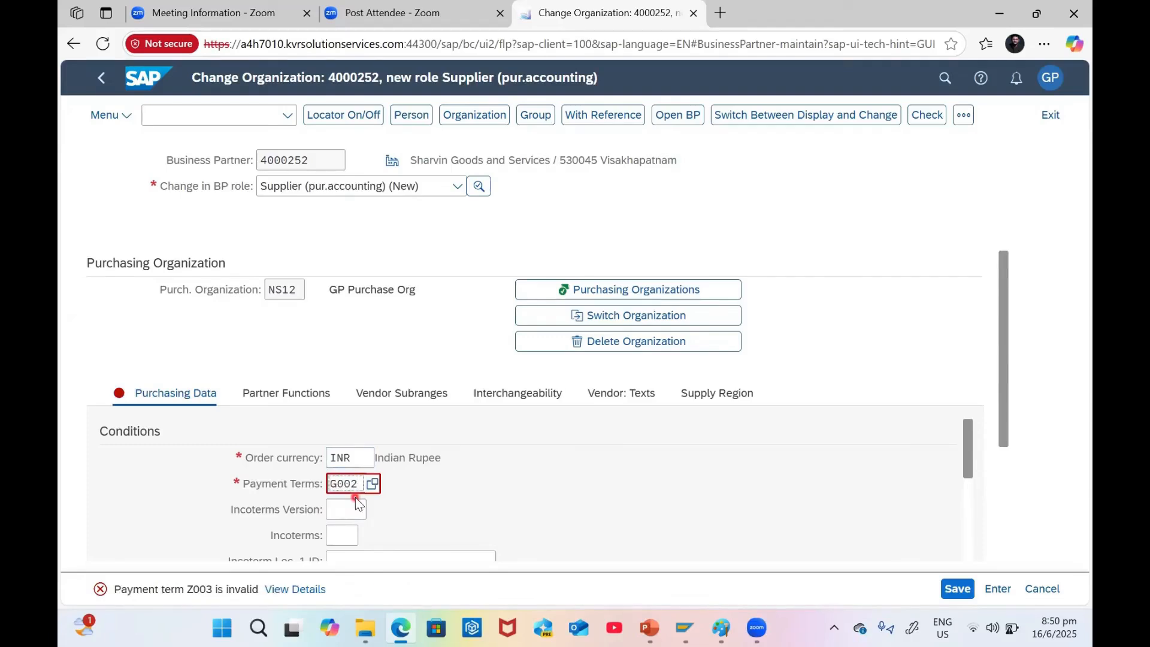
key("Return")
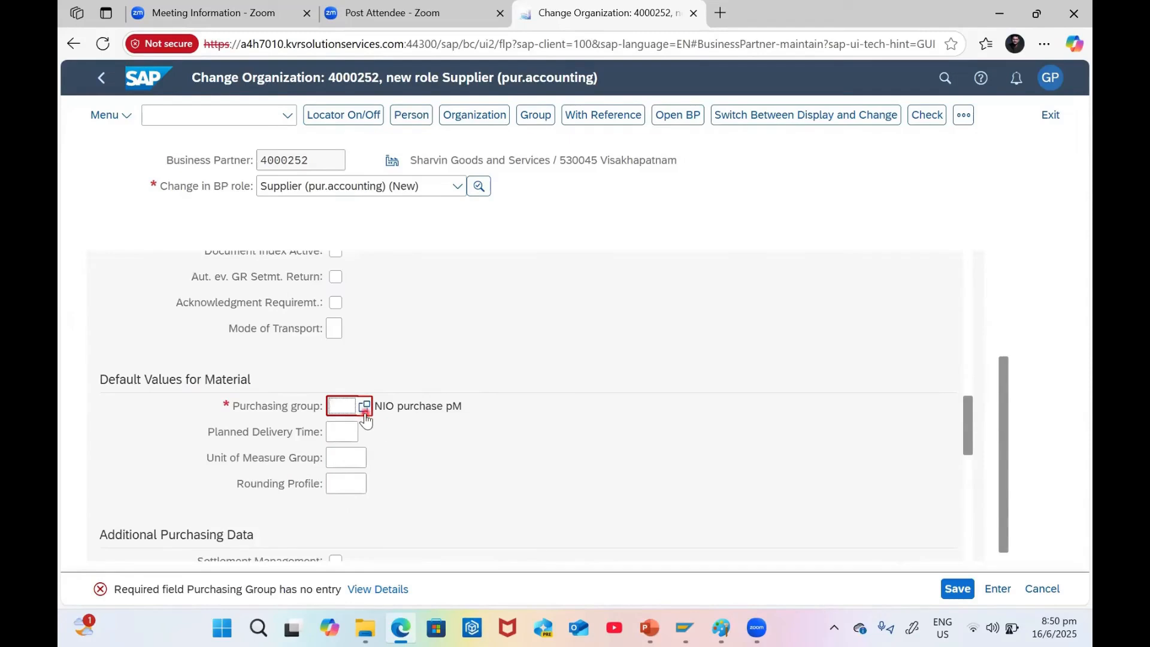
key("Return")
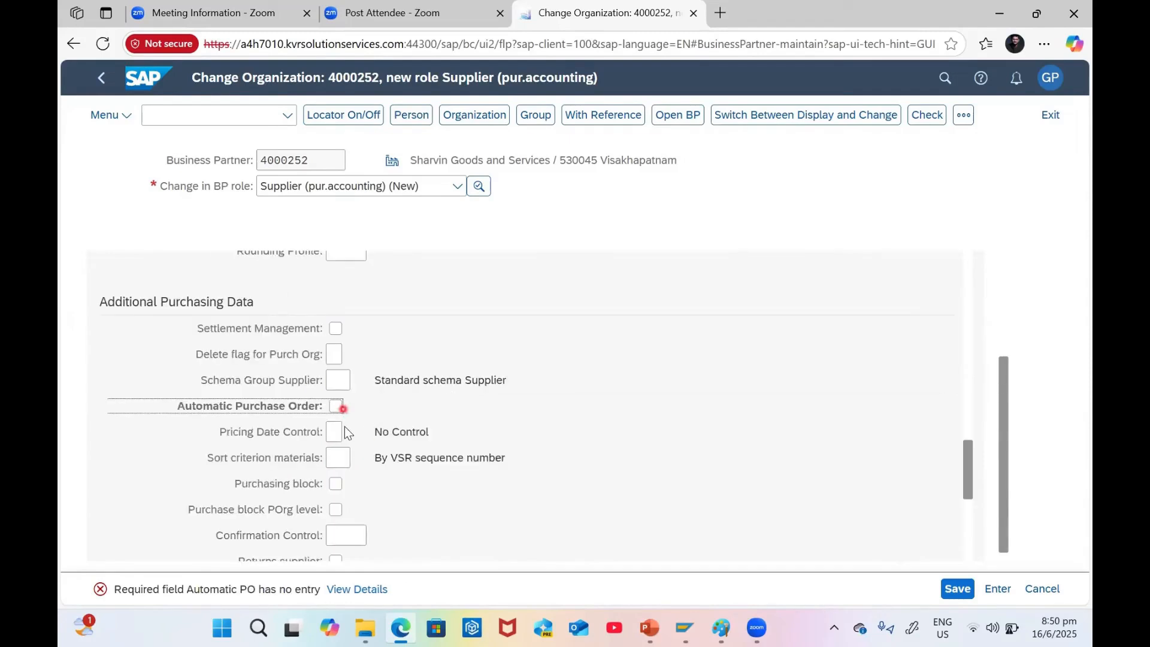
Enable automatic purchase orders, fill in the Schema Group Supplier, and check the data
left_click(336, 407)
key("Return")
scroll(471, 426, "down", 5)
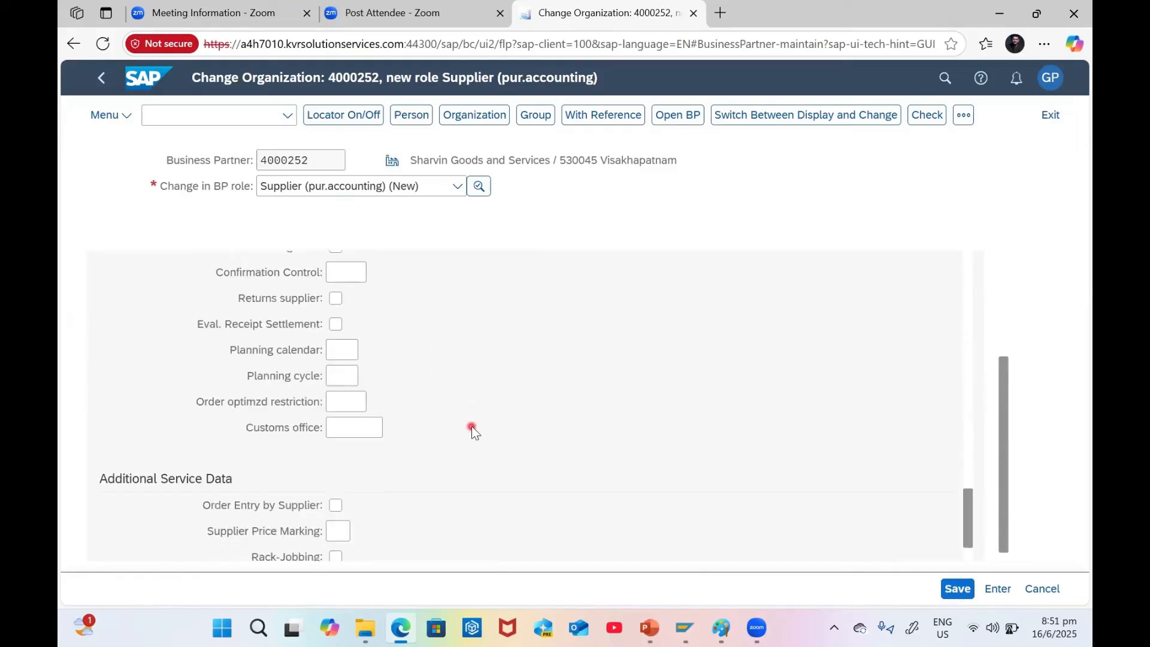
scroll(472, 429, "down", 1)
scroll(504, 405, "up", 5)
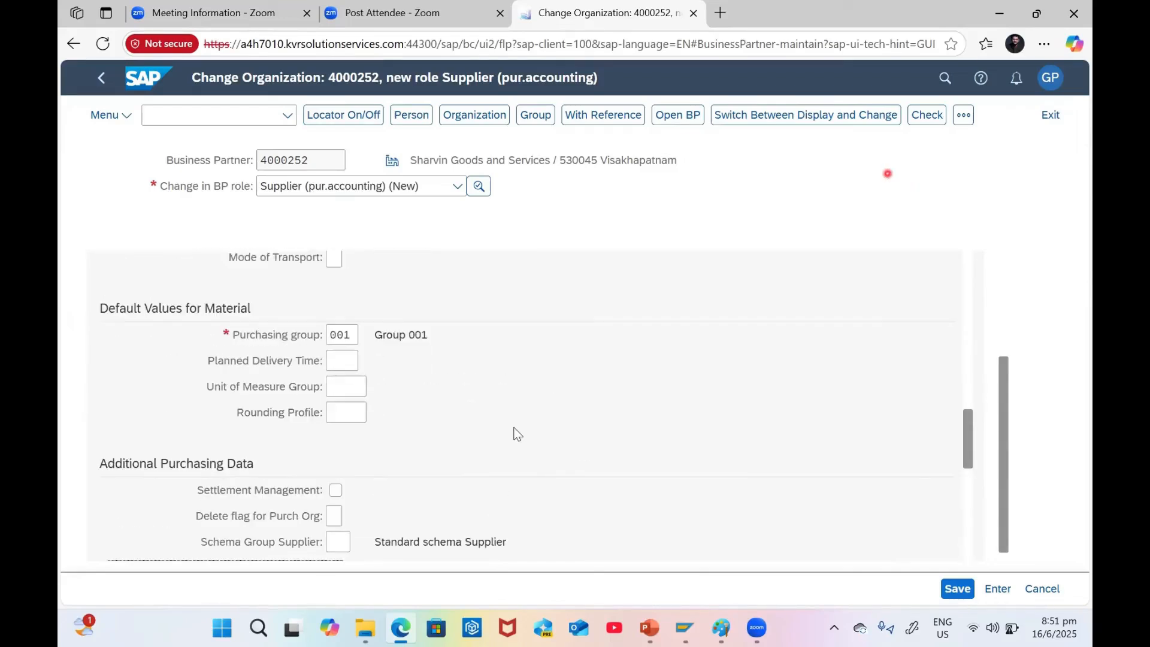
scroll(377, 441, "down", 3)
scroll(315, 389, "up", 1)
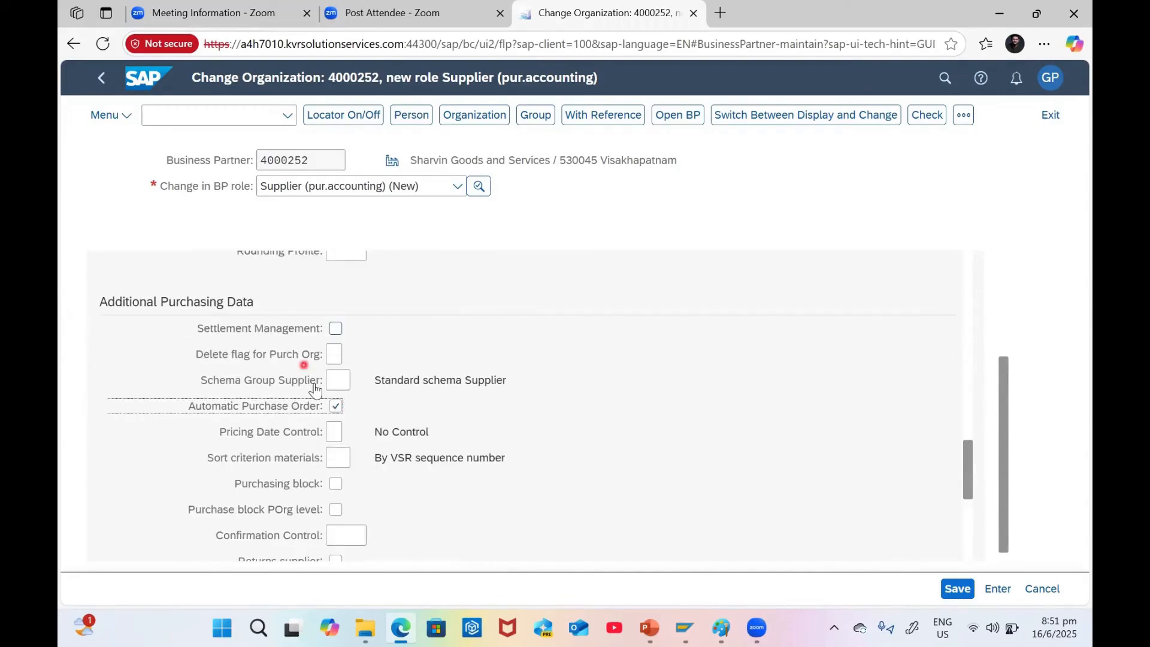
left_click(338, 383)
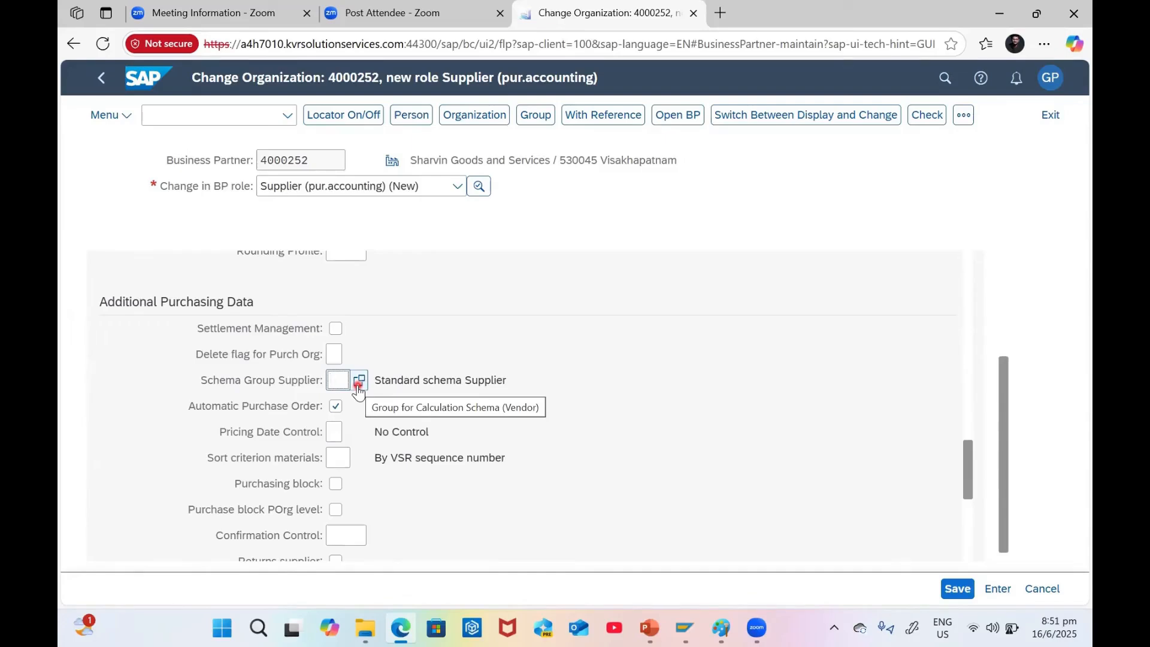
scroll(434, 395, "down", 5)
scroll(433, 395, "up", 15)
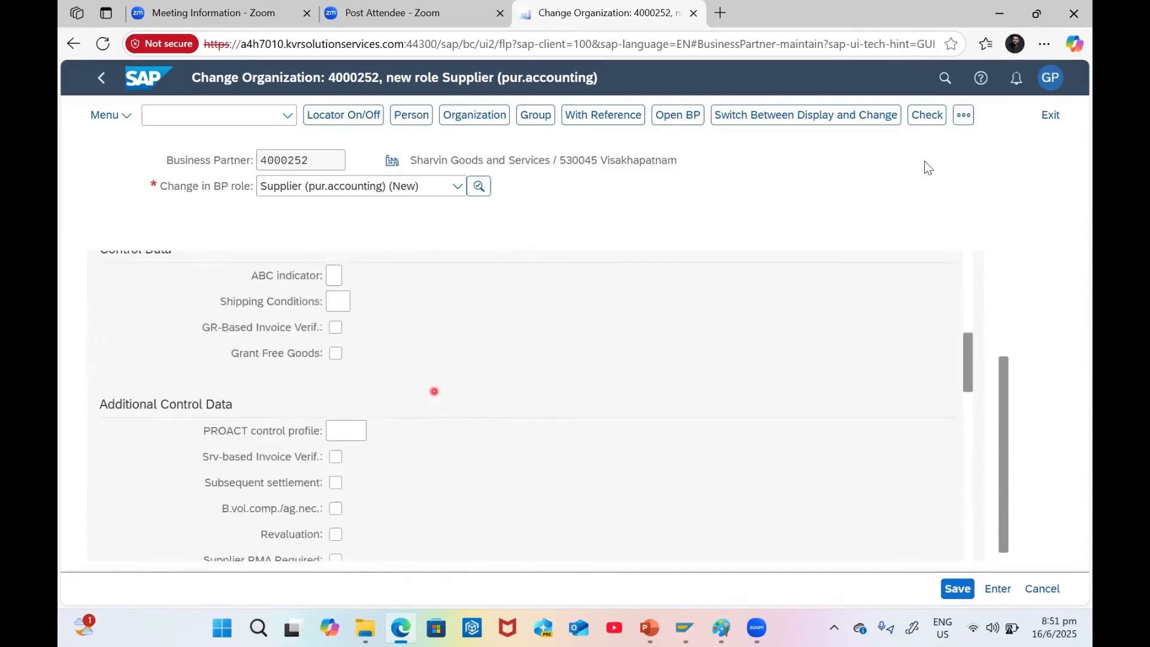
left_click(942, 119)
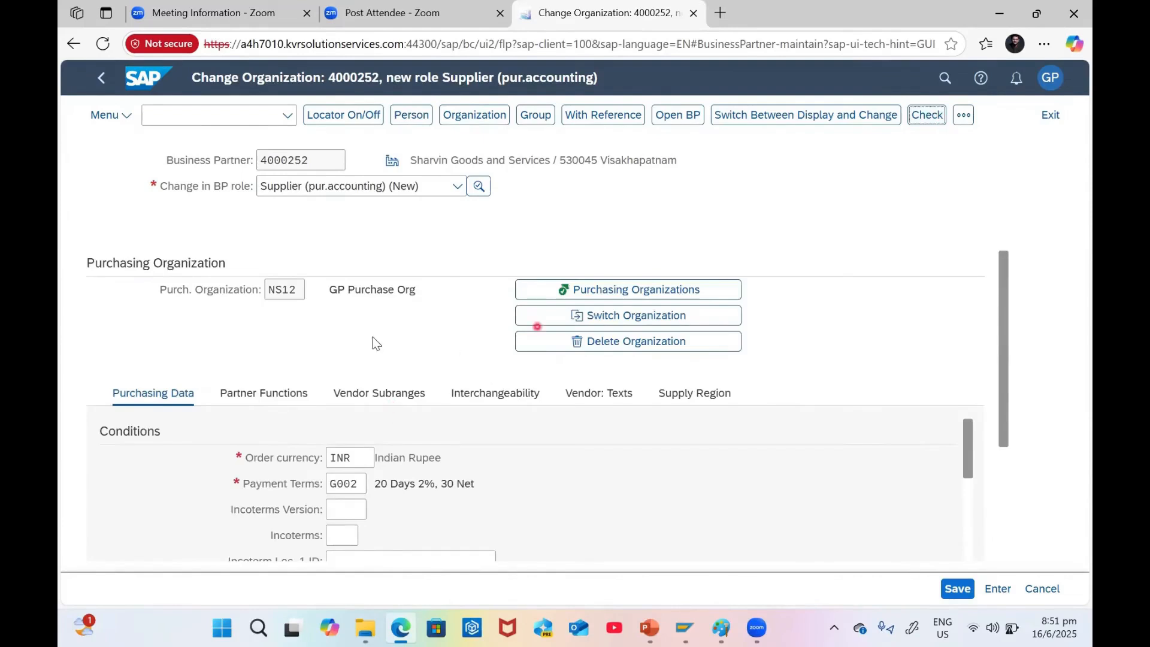
In Partner Functions, replace the Invoicing Party with a supplier found by city SINGAPORE
left_click(266, 396)
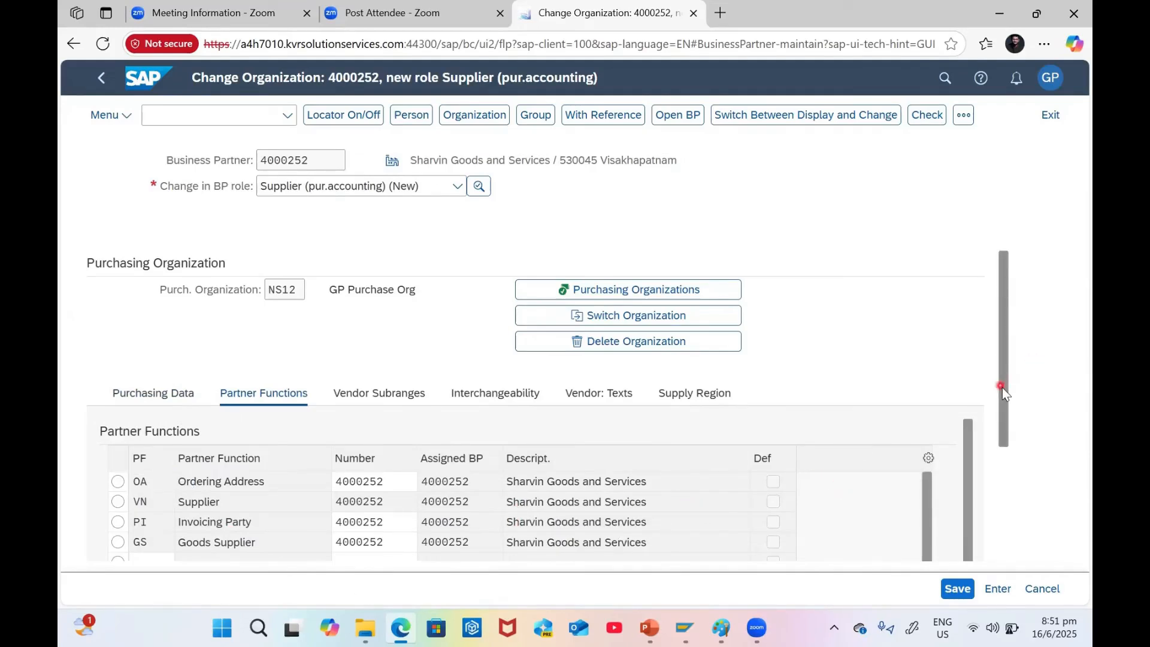
left_click_drag(1001, 387, 1004, 418)
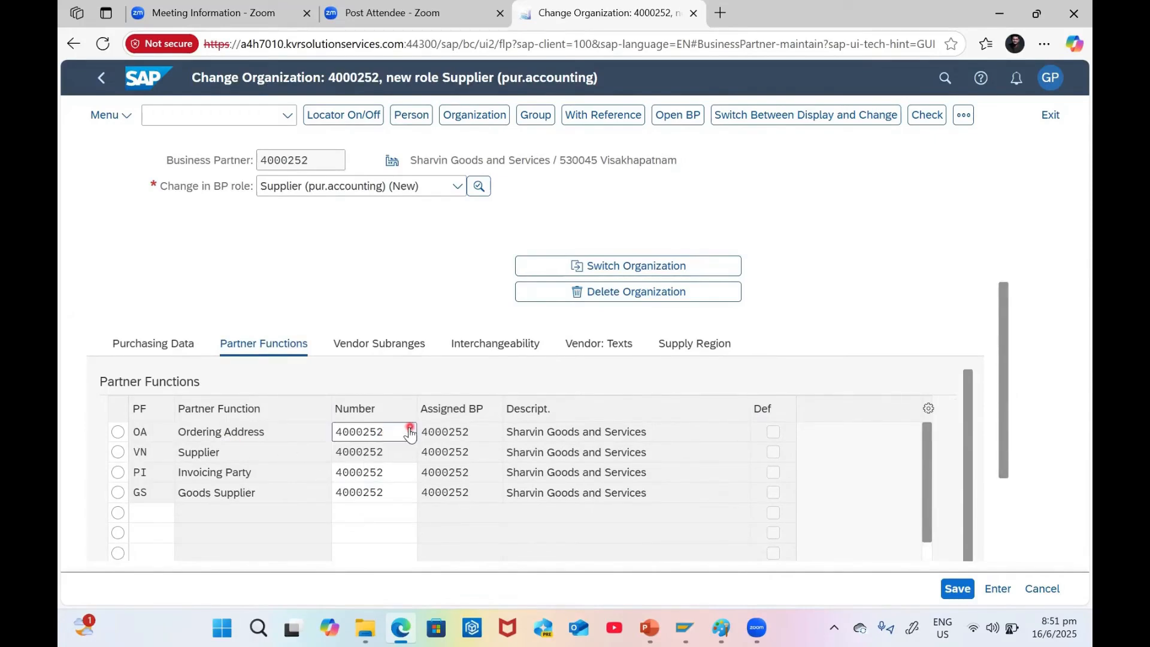
left_click(378, 456)
double_click(388, 473)
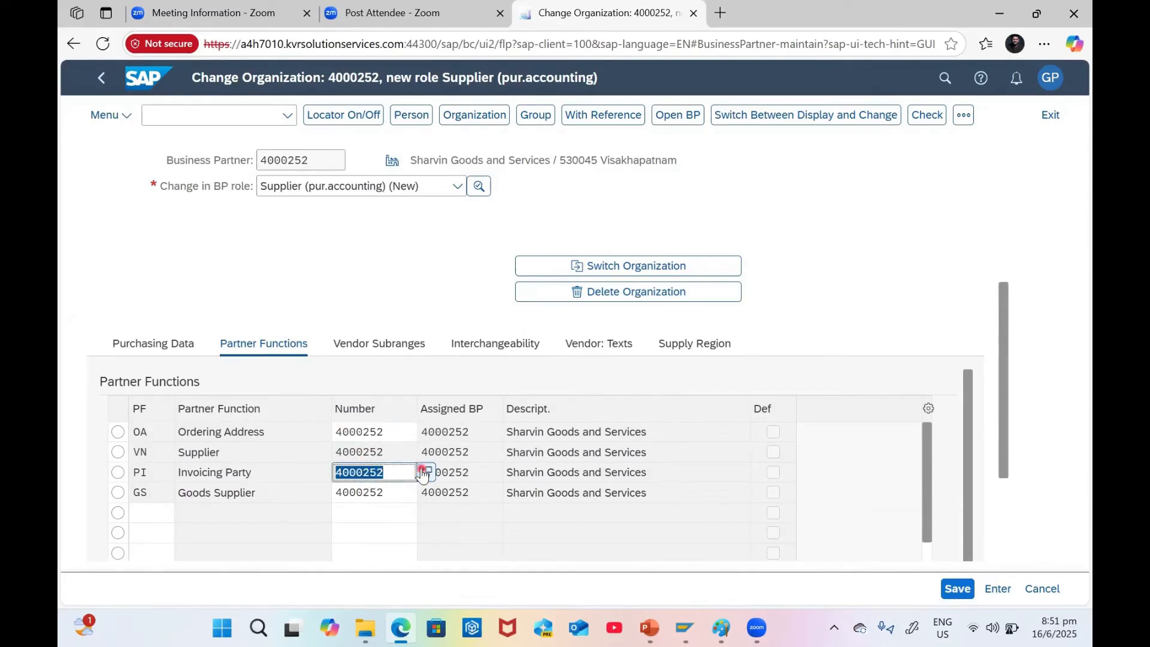
left_click(424, 471)
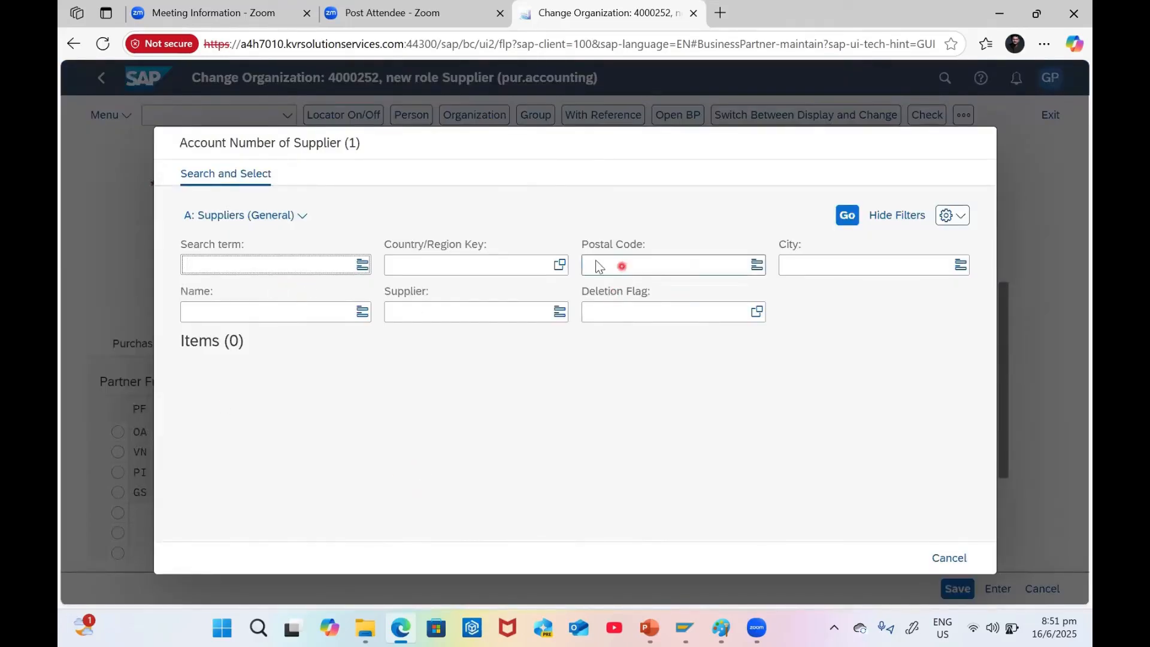
left_click(835, 263)
type("SINGAPORE")
key("Return")
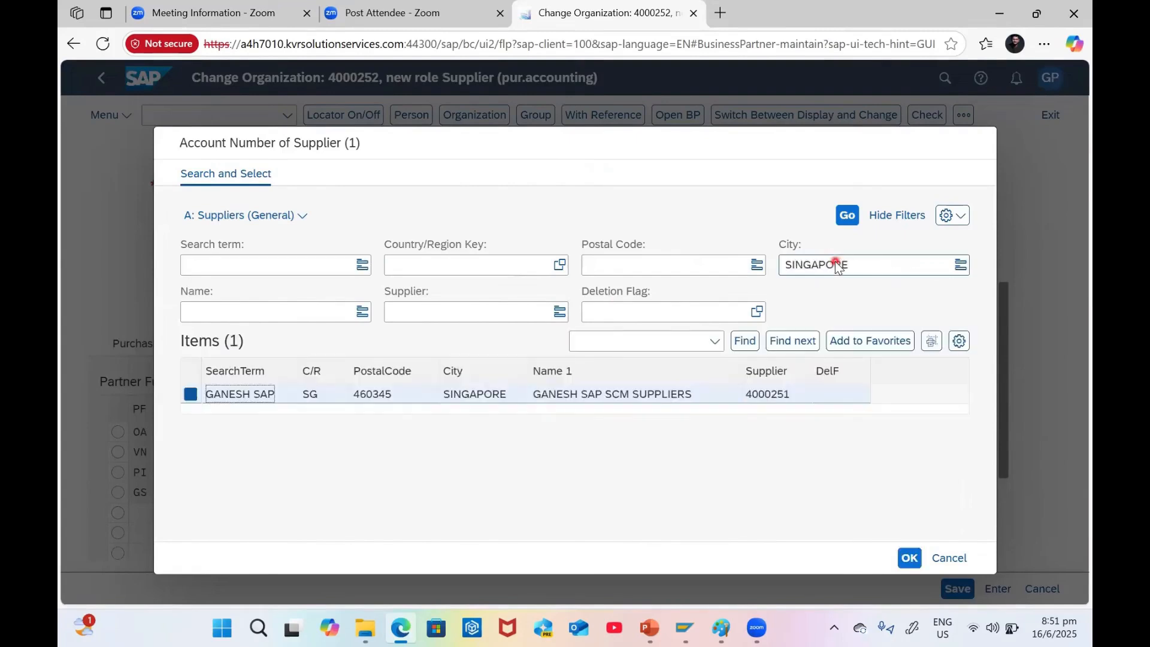
double_click(254, 395)
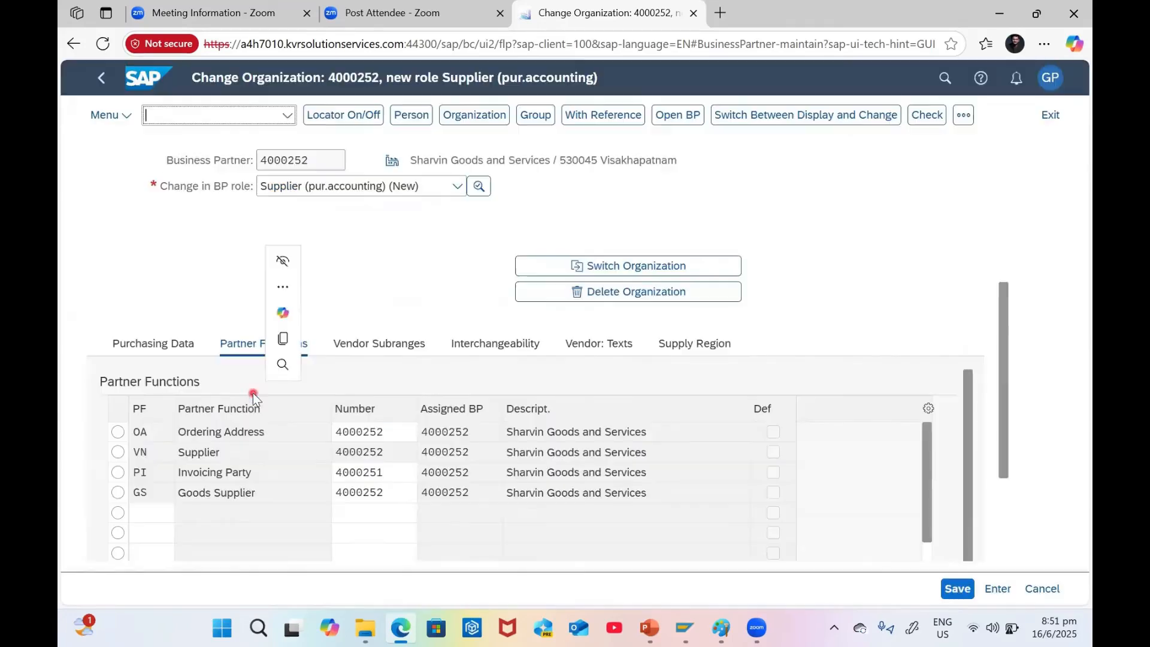
Confirm the new Invoicing Party by moving between the partner function and purchasing sections
left_click(399, 472)
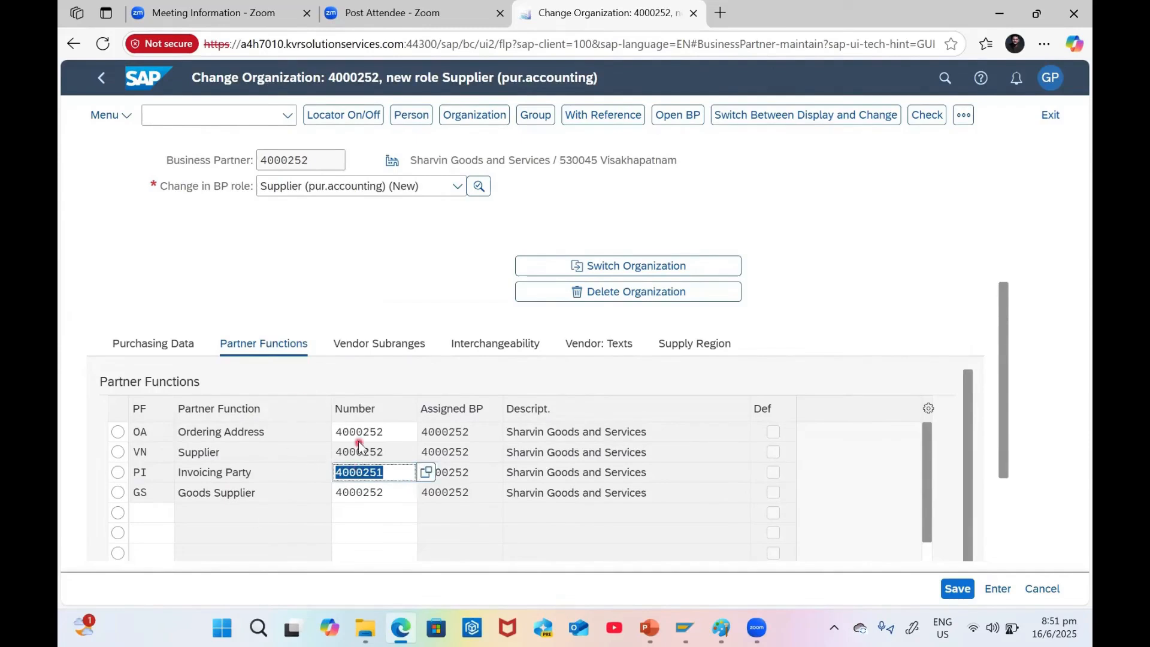
left_click(376, 351)
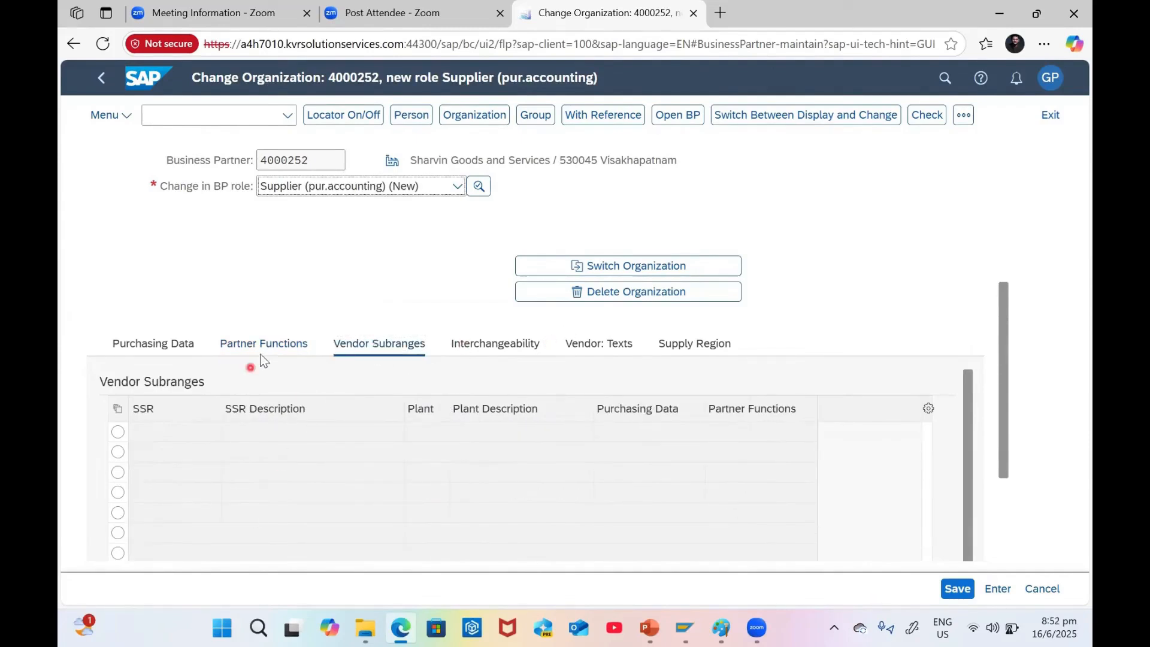
left_click(264, 353)
left_click(166, 353)
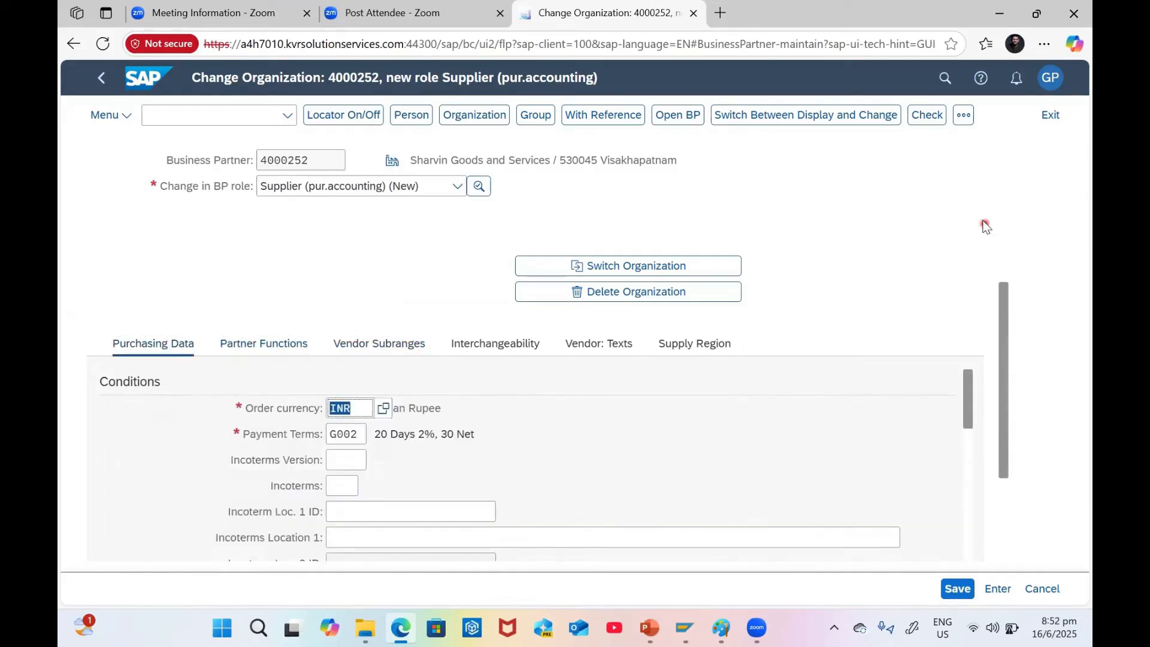
Check and save the business partner, then bring the SAP Easy Access session forward
left_click(922, 120)
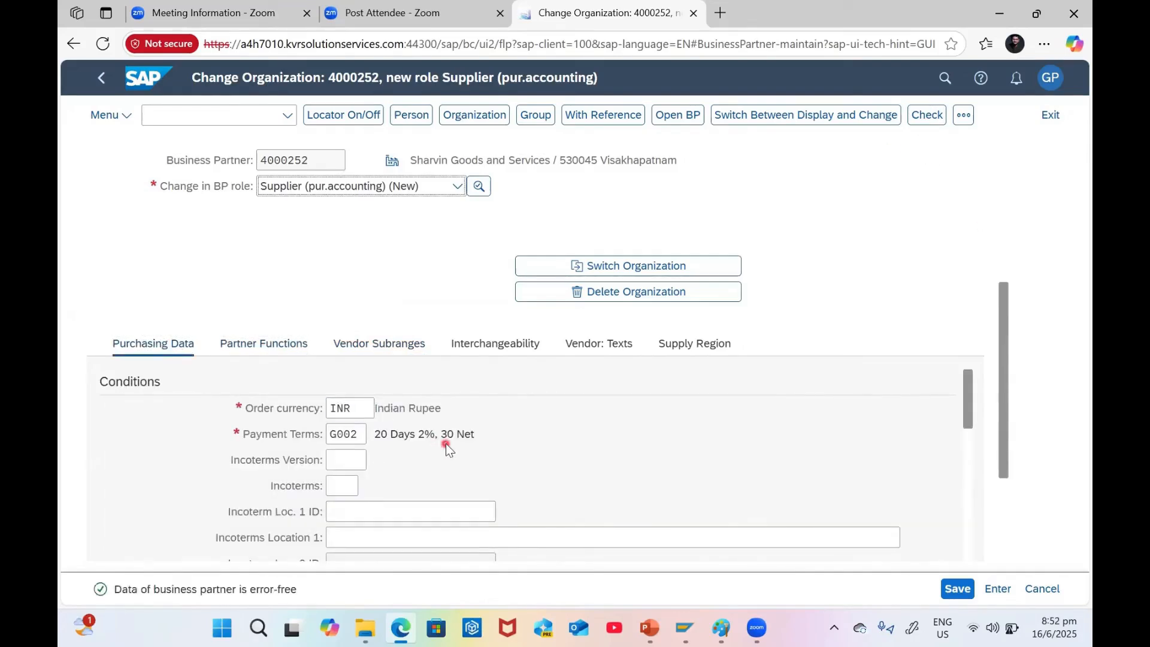
left_click(958, 591)
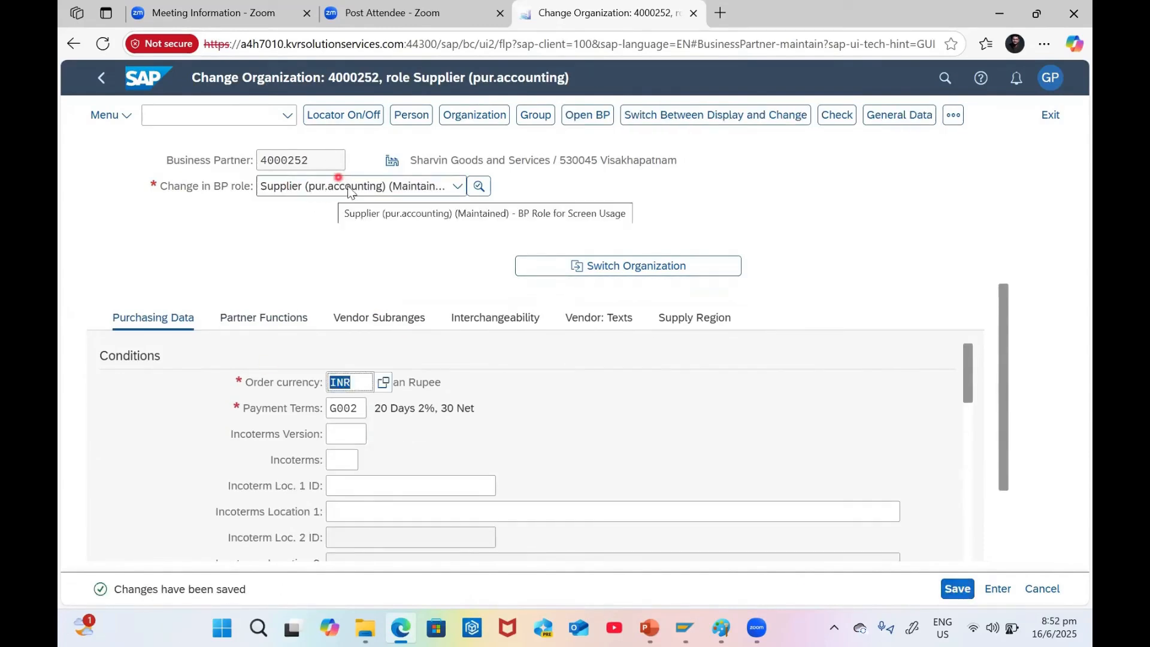
mouse_move(689, 628)
left_click(812, 547)
Run SE16N on table BUT100 filtered to the business partner's number
type("SE16N")
key("Return")
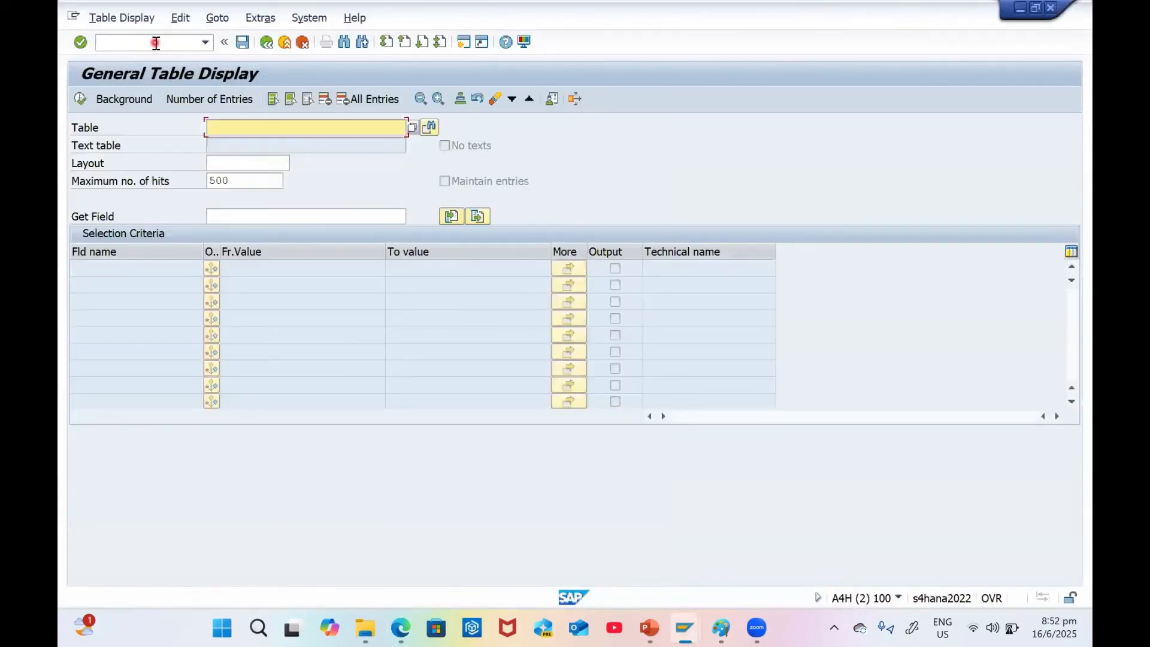
type("BUT100")
key("Return")
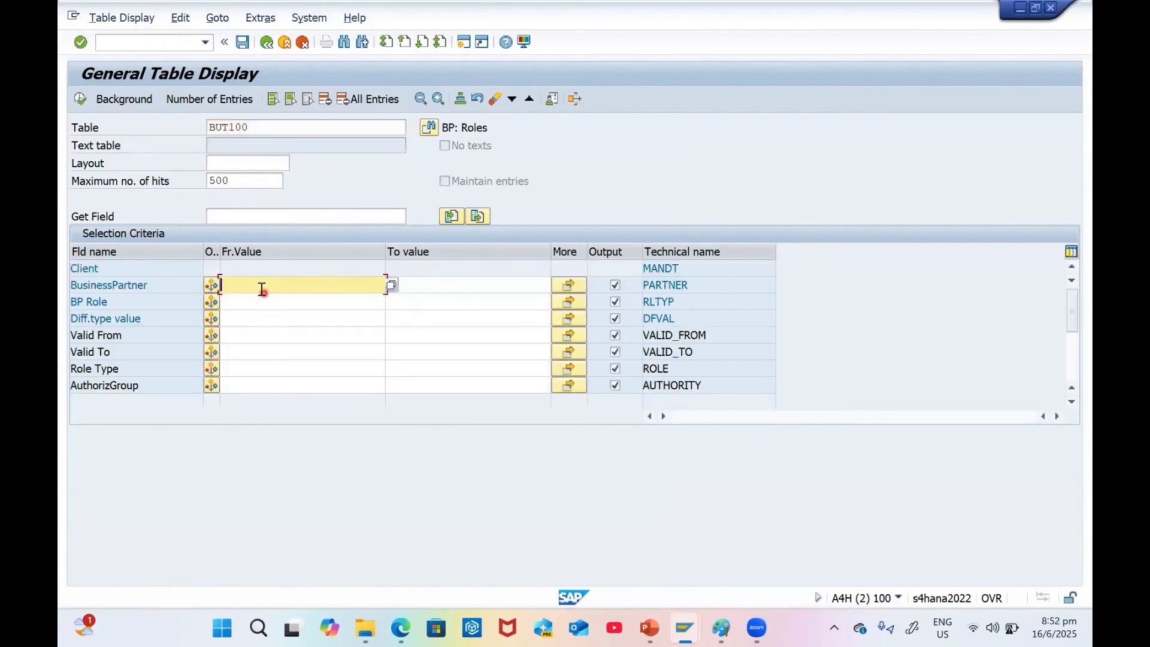
key("space")
key("Down")
key("Return")
key("BackSpace")
type("252")
left_click(82, 100)
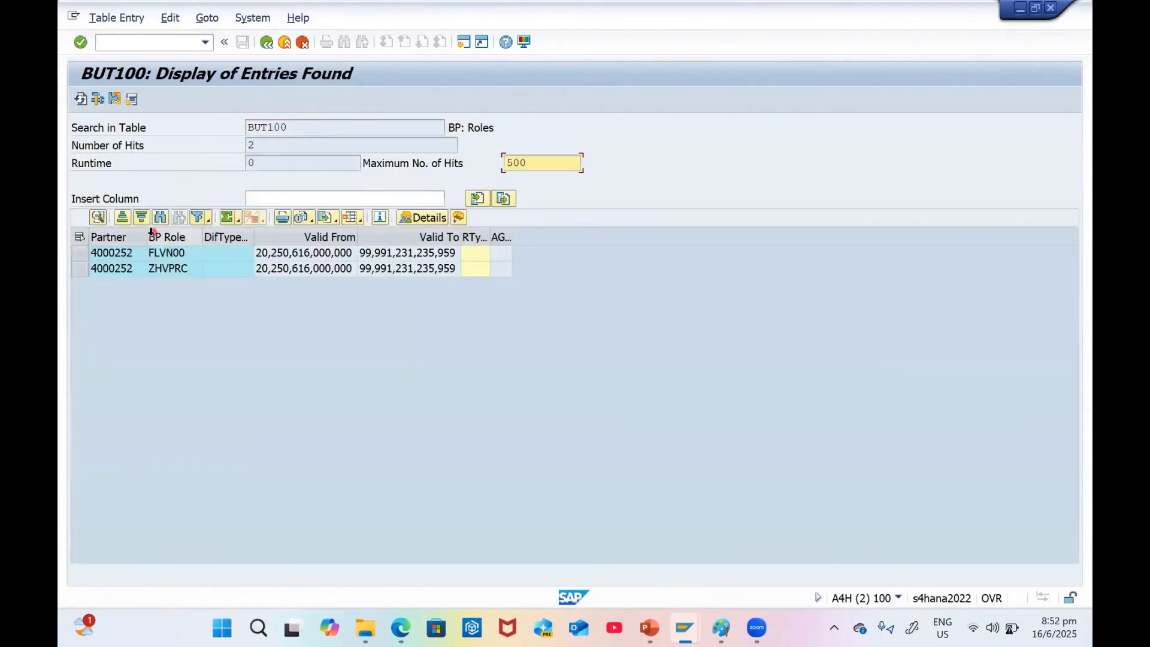
Review the FLVN00 and ZHVPRC role rows, then go back to the selection screen
left_click(182, 270)
left_click(270, 268)
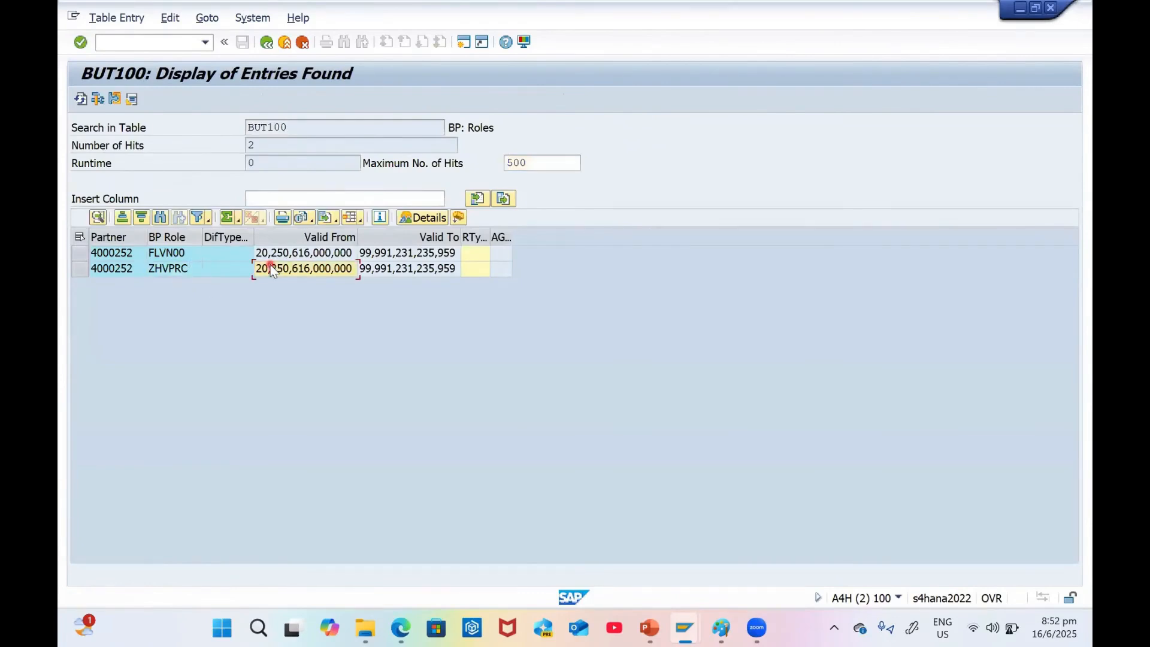
left_click(164, 253)
left_click(175, 269)
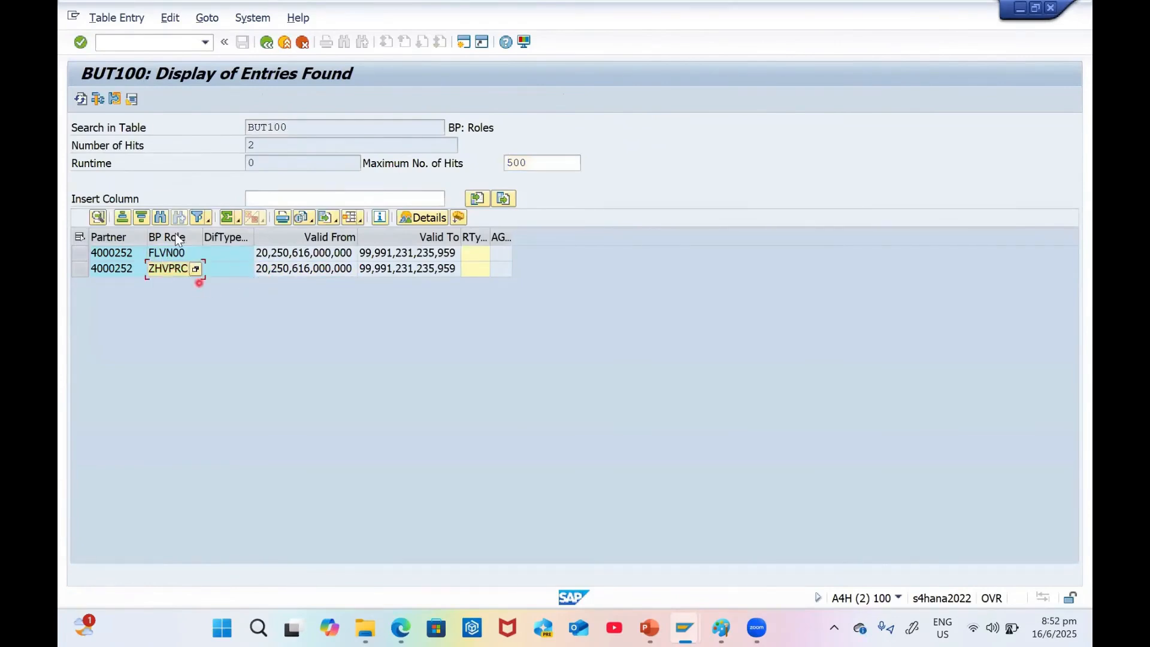
left_click(264, 46)
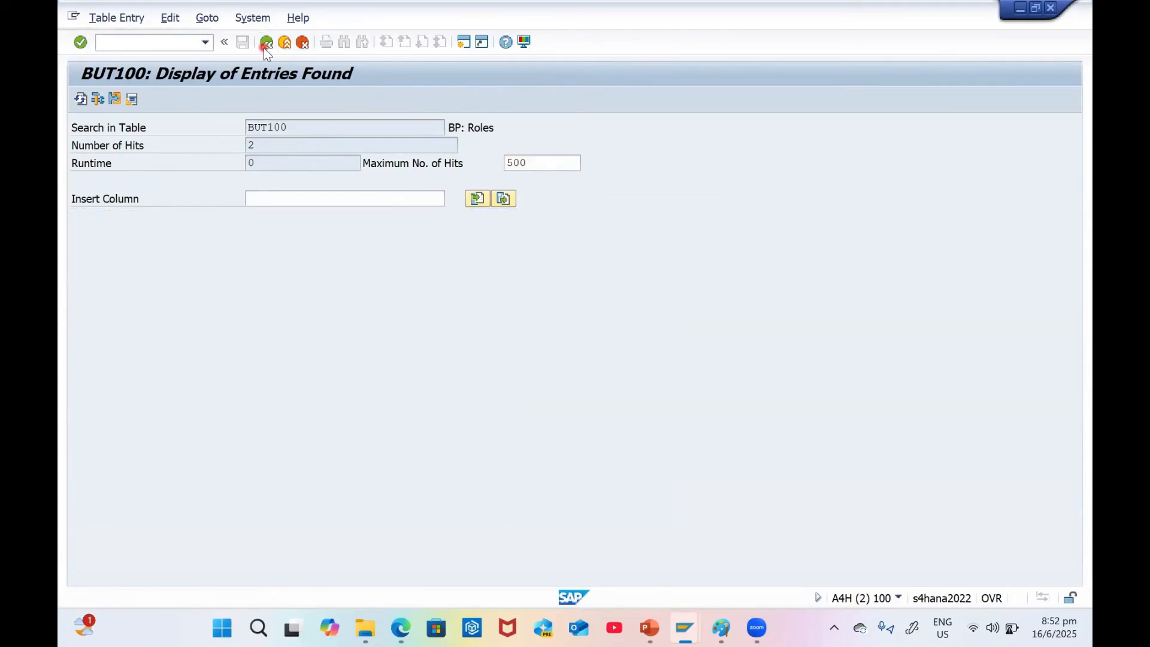